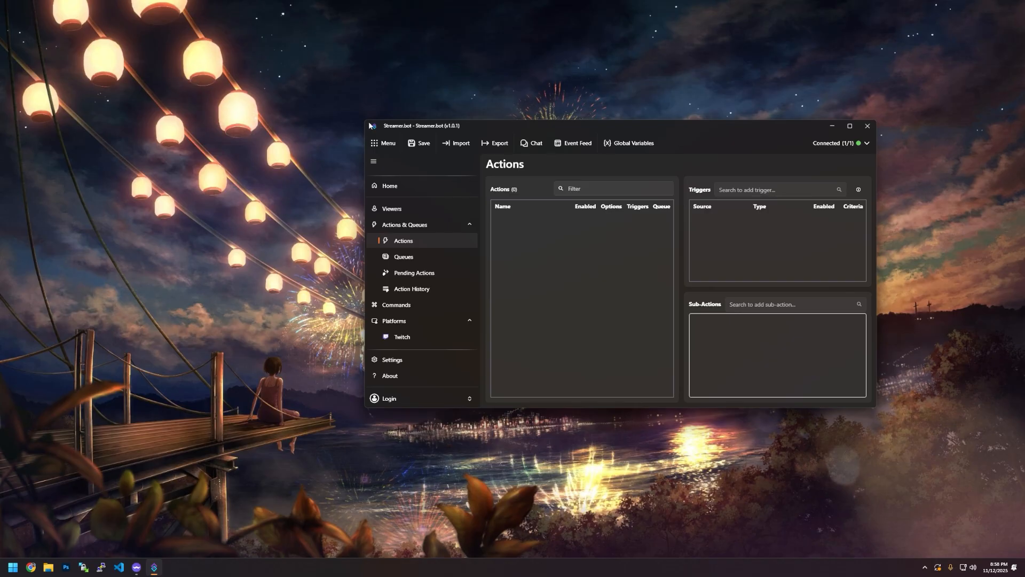
Switch to Chrome, go to console.cloud.google.com and accept the cookie notice.
{"action": "left_click_drag", "start_coordinate": [372, 123], "coordinate": [376, 121]}
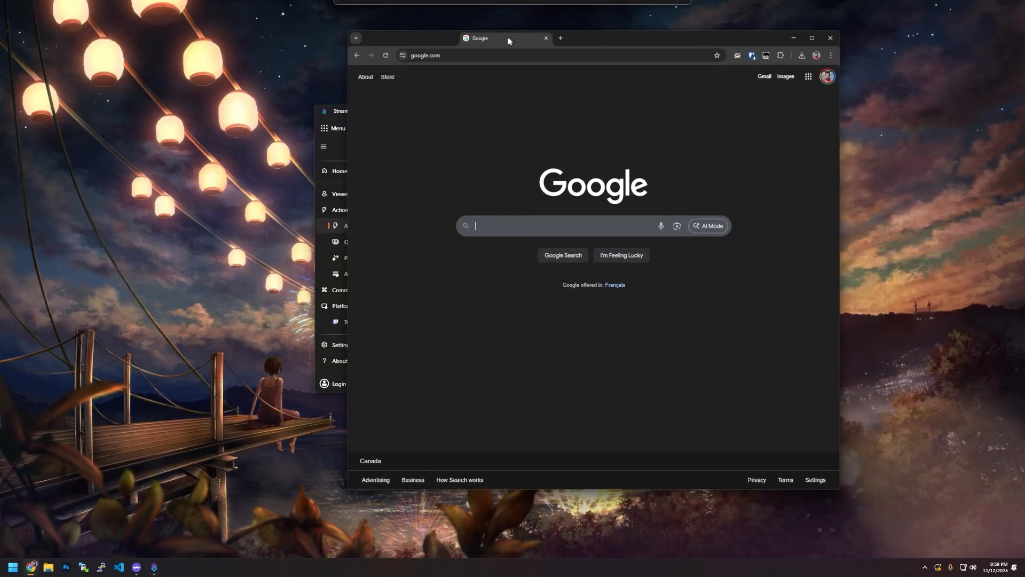
{"action": "left_click_drag", "start_coordinate": [502, 38], "coordinate": [523, 64]}
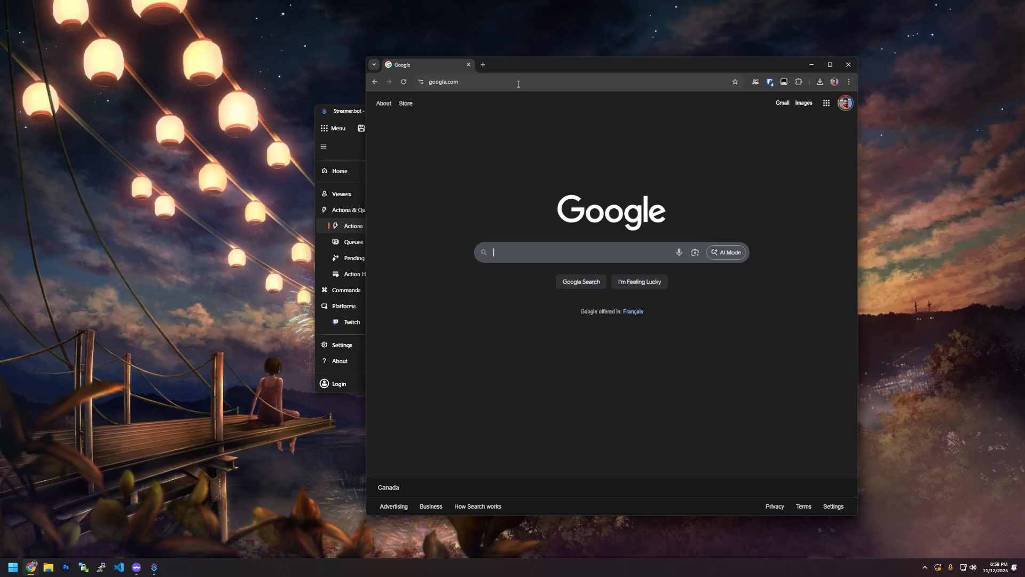
{"action": "left_click", "coordinate": [514, 84]}
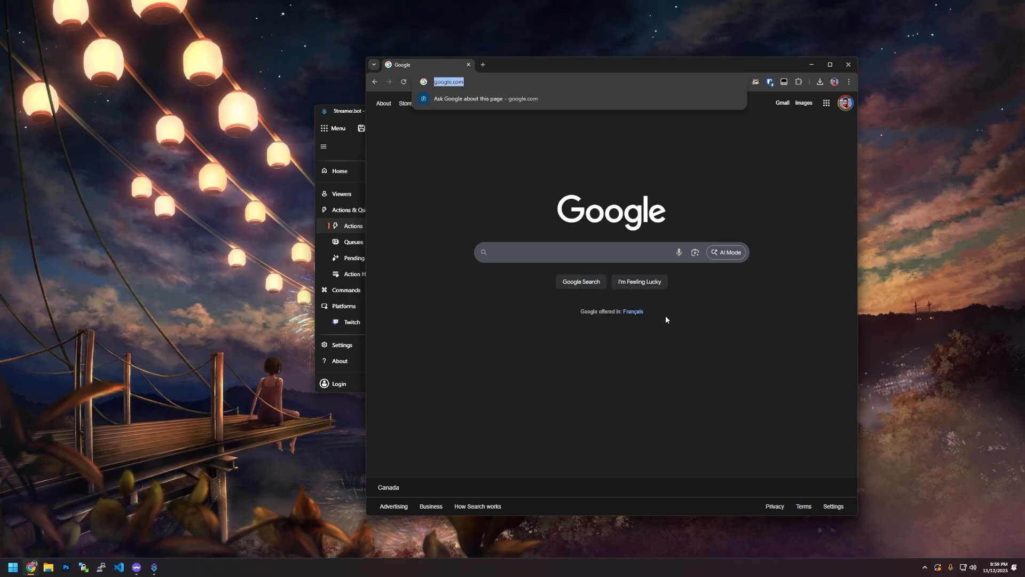
{"action": "type", "text": "console.c"}
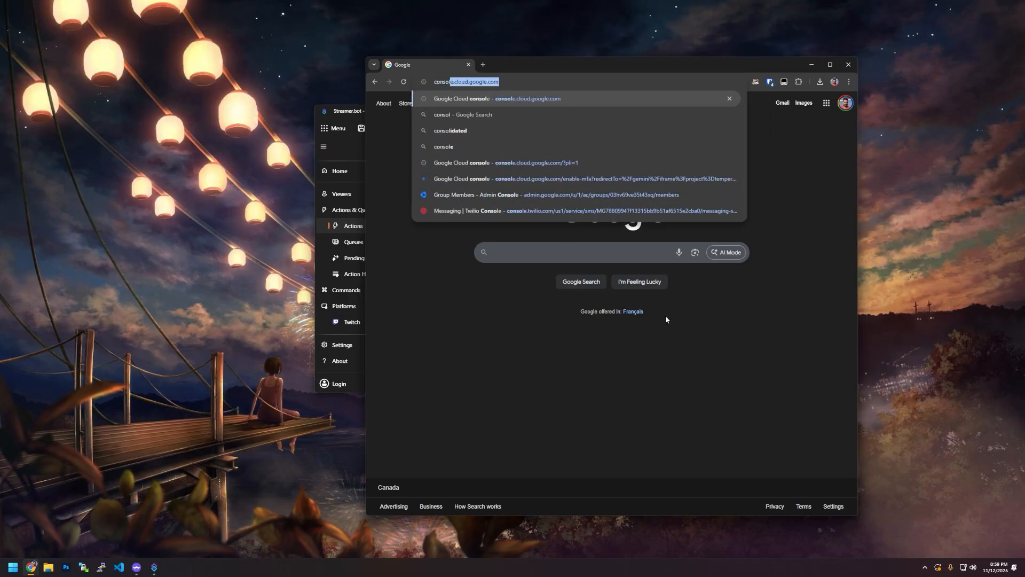
{"action": "type", "text": "loud.google.com"}
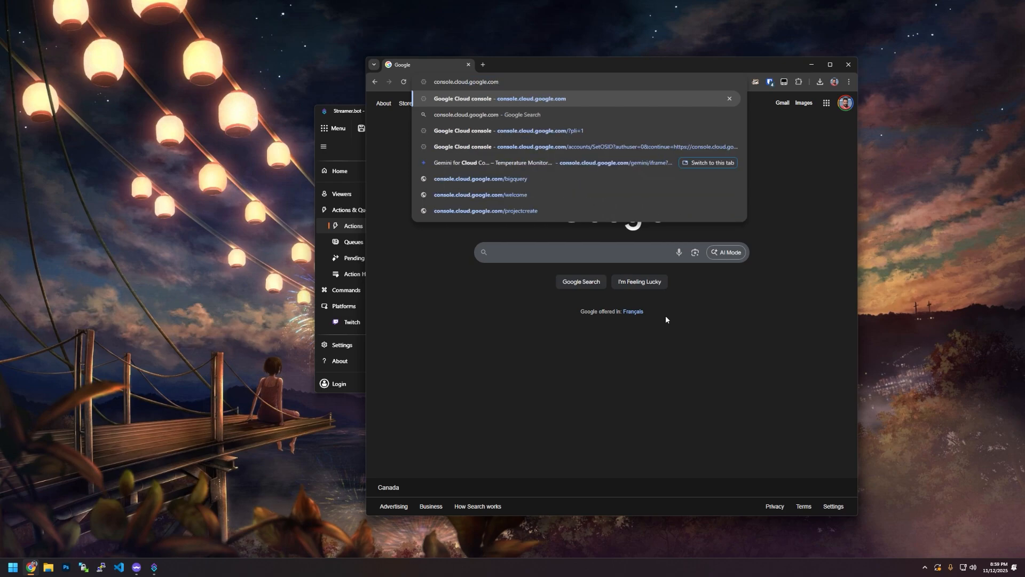
{"action": "key", "text": "Return"}
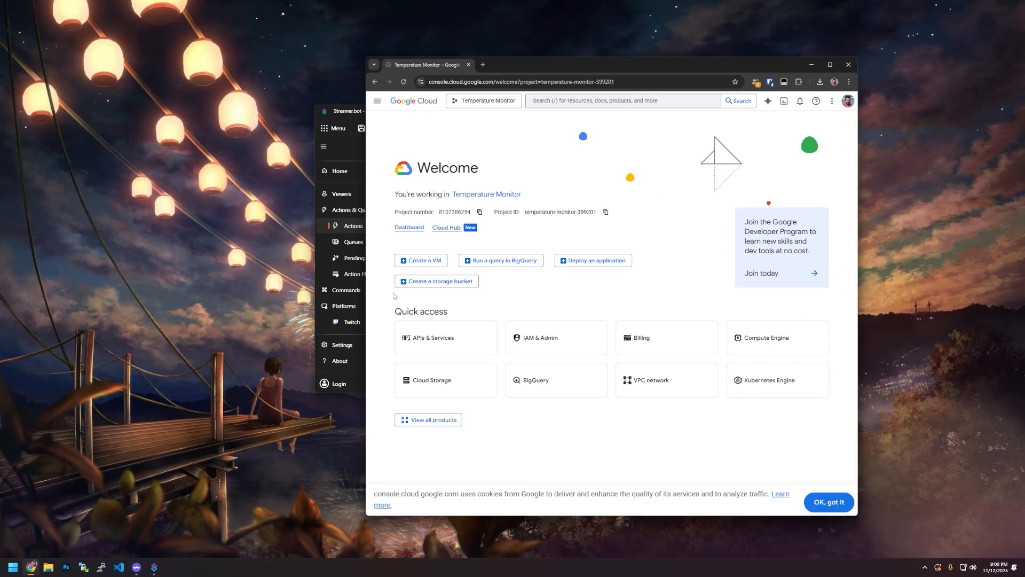
{"action": "left_click", "coordinate": [826, 503]}
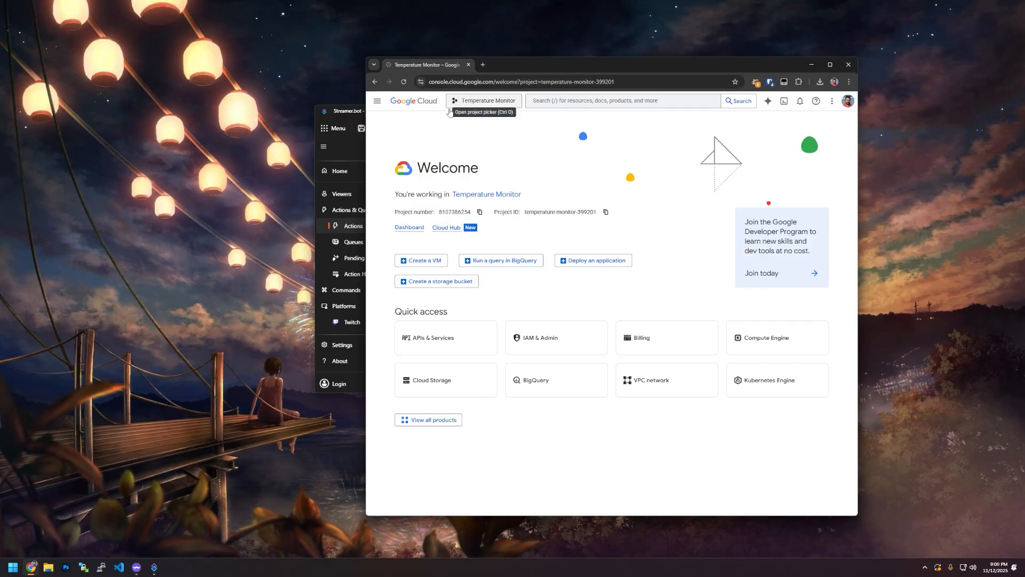
Create a new Google Cloud project named streamerbot-youtube-api with no organization.
{"action": "left_click", "coordinate": [498, 104]}
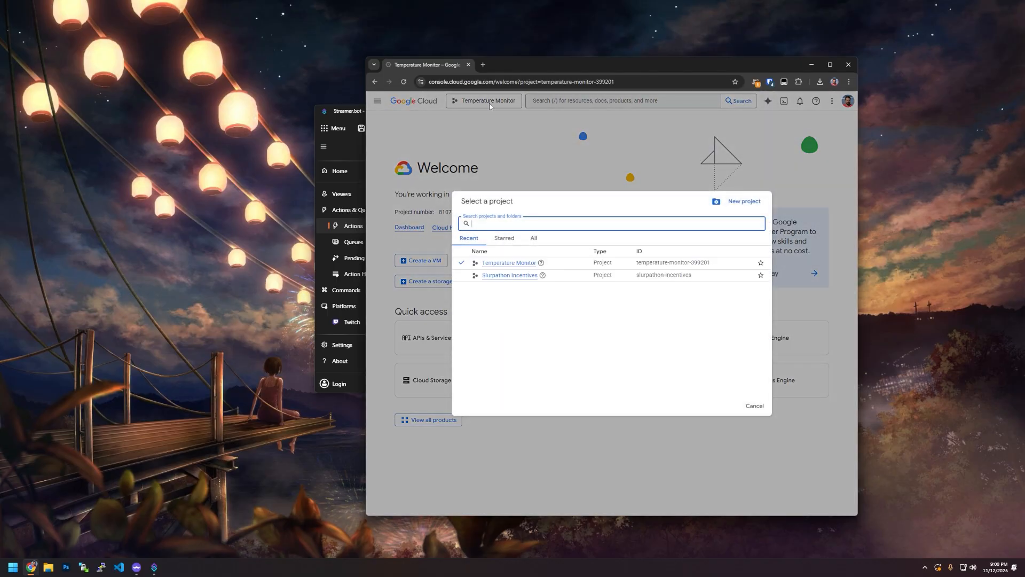
{"action": "left_click", "coordinate": [740, 201]}
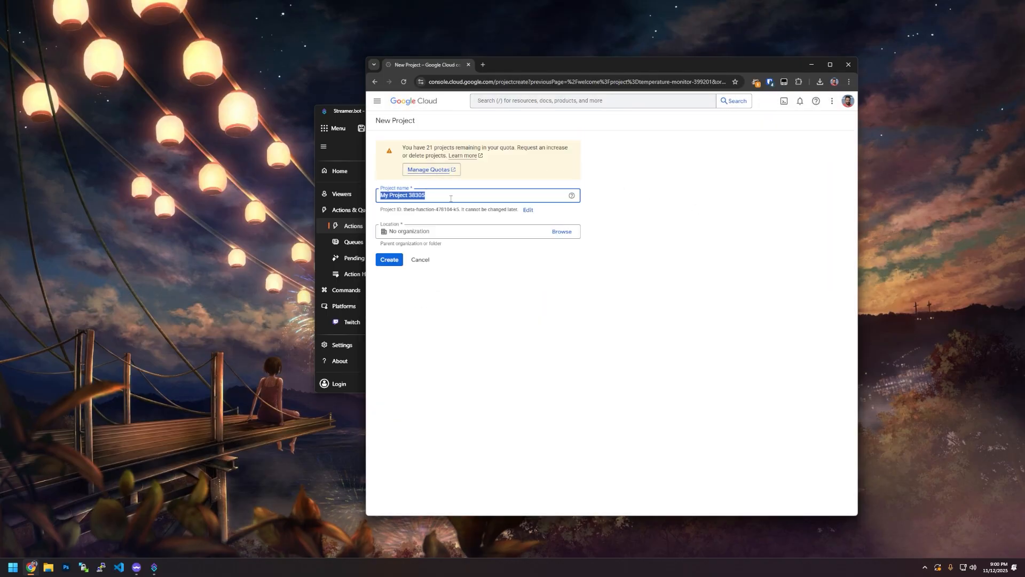
{"action": "triple_click", "coordinate": [450, 199]}
{"action": "type", "text": "streamerbot-ou"}
{"action": "type", "text": "youtube"}
{"action": "type", "text": "-api"}
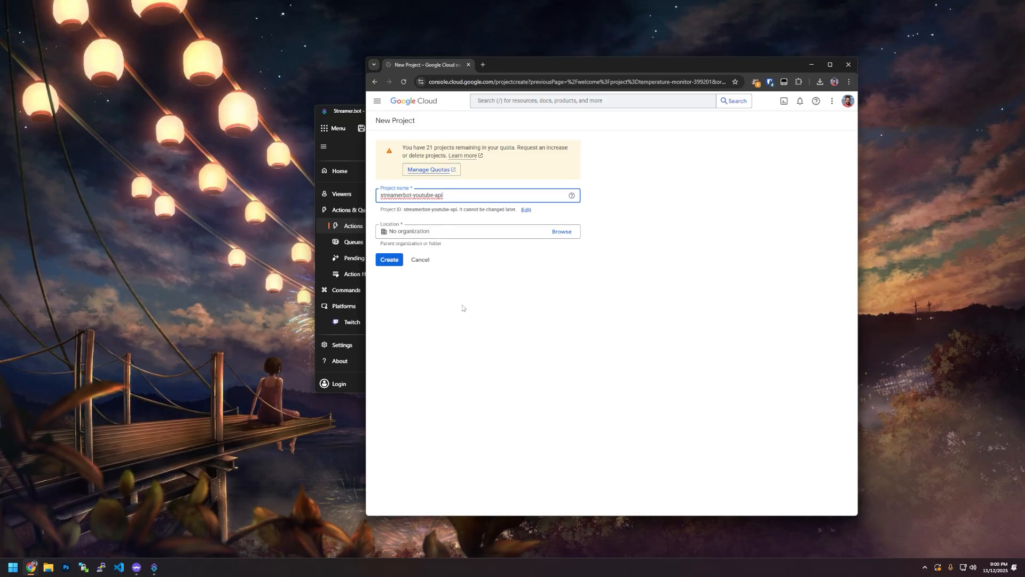
{"action": "left_click", "coordinate": [390, 260]}
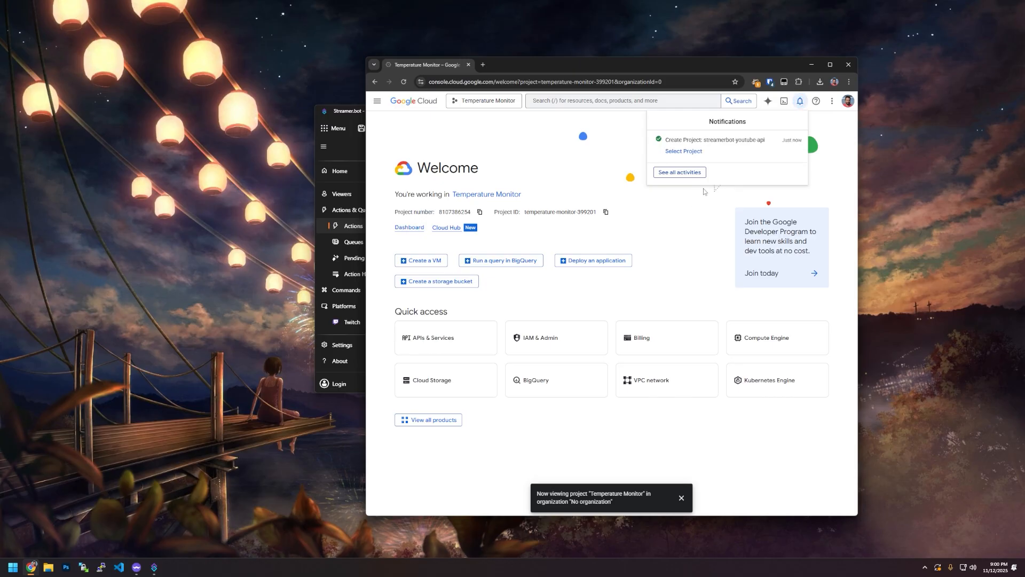
Select the newly created streamerbot-youtube-api project as the working project and dismiss the notifications.
{"action": "left_click", "coordinate": [683, 152]}
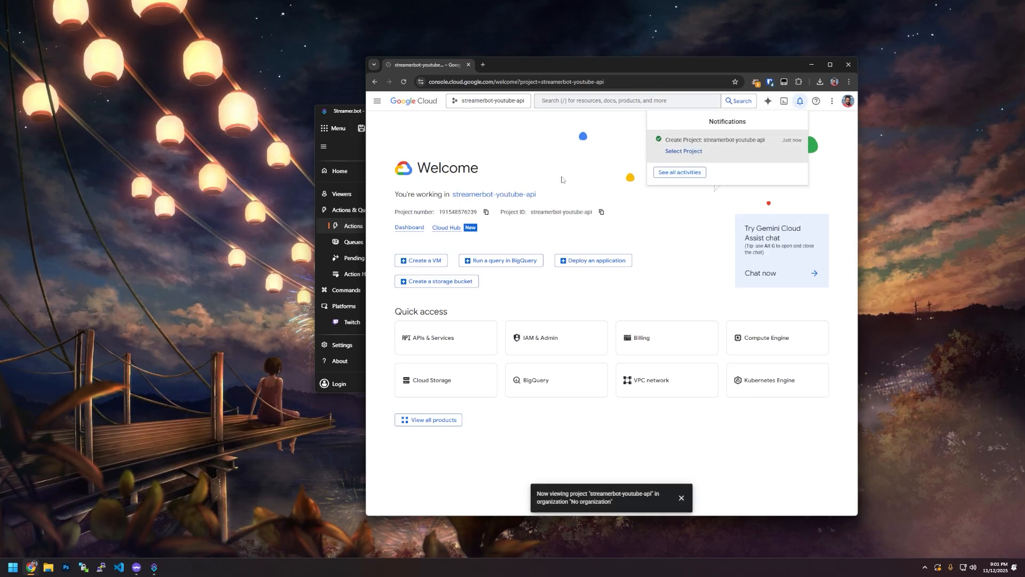
{"action": "left_click", "coordinate": [562, 179]}
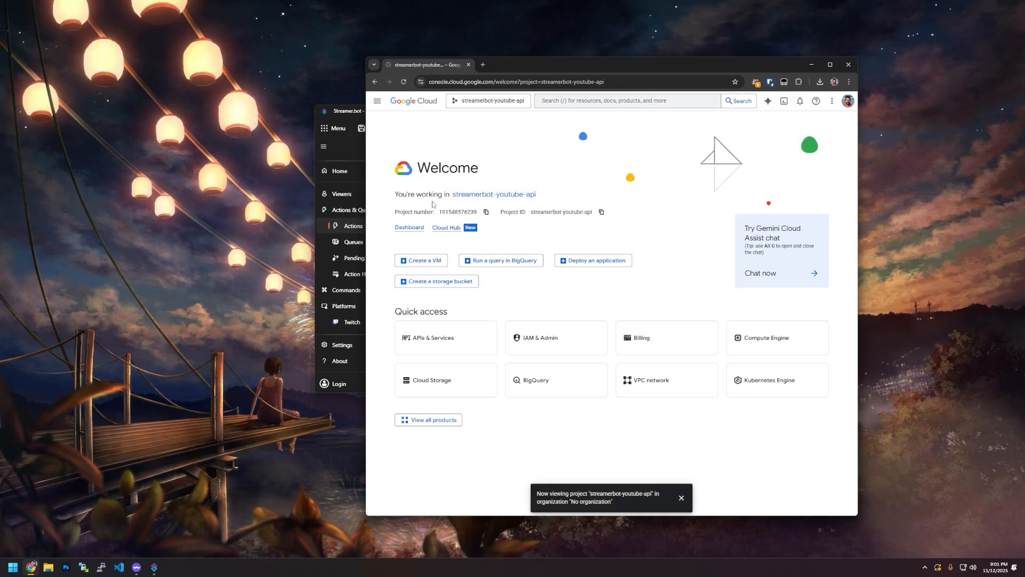
{"action": "left_click_drag", "start_coordinate": [403, 194], "coordinate": [478, 195]}
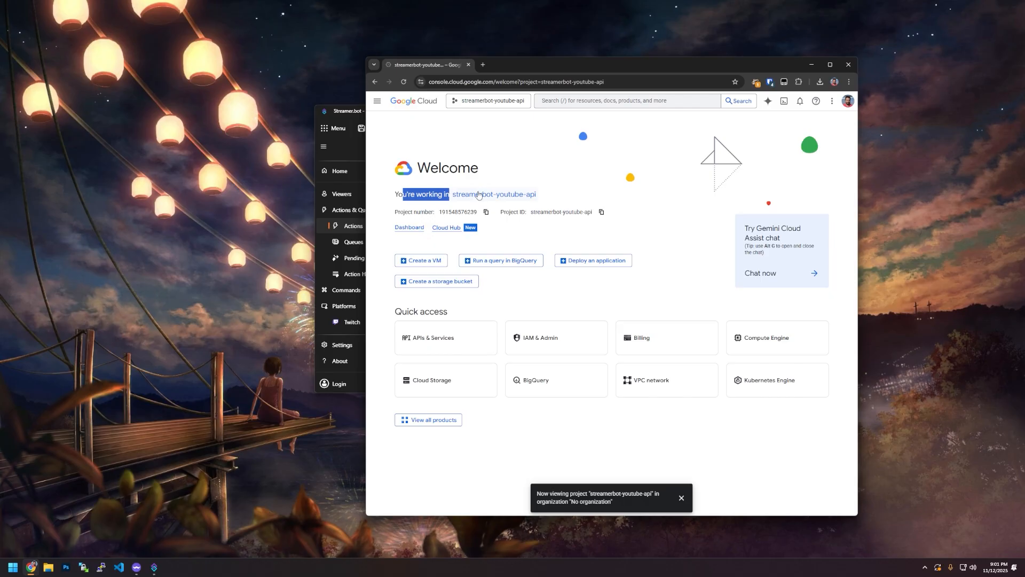
{"action": "left_click", "coordinate": [581, 196]}
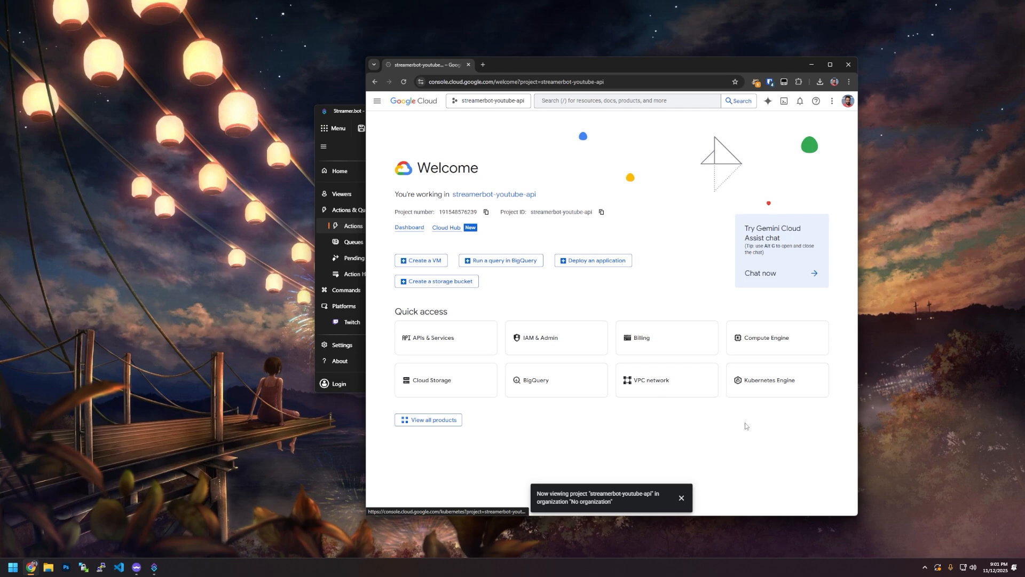
Go to the project's enabled APIs and services and open the API Library to add another API.
{"action": "left_click", "coordinate": [377, 102]}
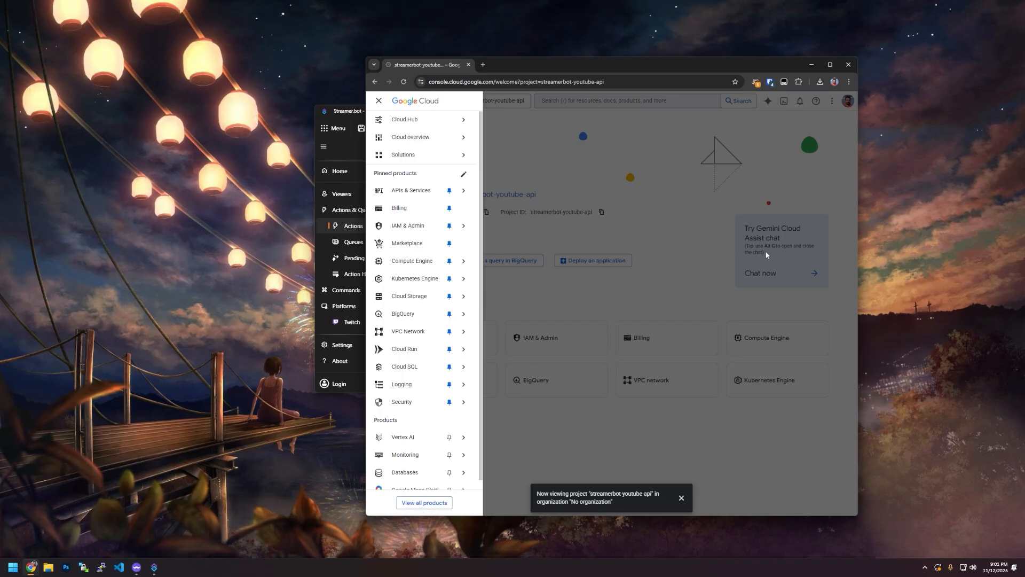
{"action": "mouse_move", "coordinate": [433, 191]}
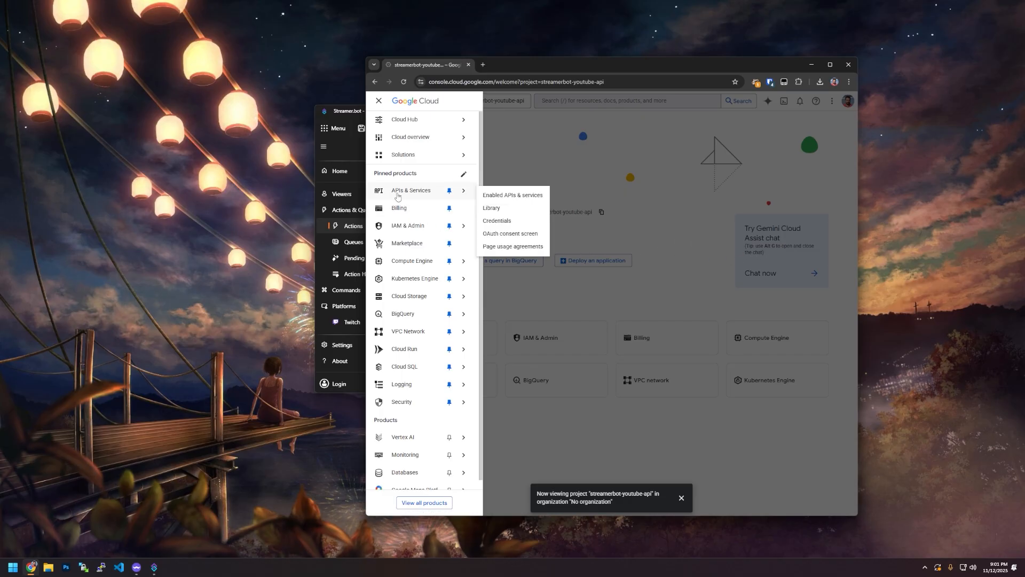
{"action": "left_click", "coordinate": [504, 195]}
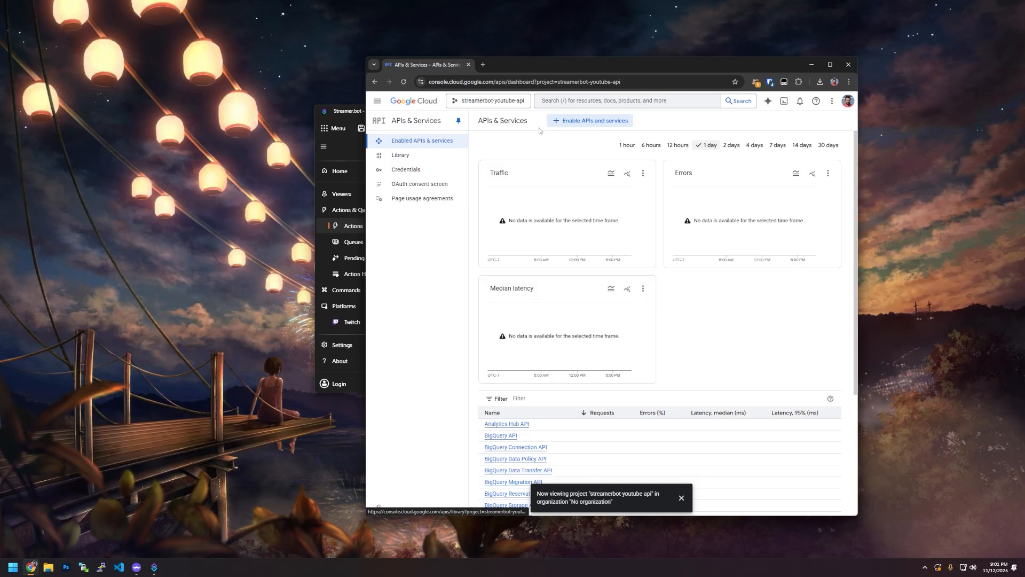
{"action": "left_click", "coordinate": [585, 127]}
Search the API Library for youtube and enable YouTube Data API v3 for the project.
{"action": "left_click", "coordinate": [553, 217]}
{"action": "type", "text": "youtube"}
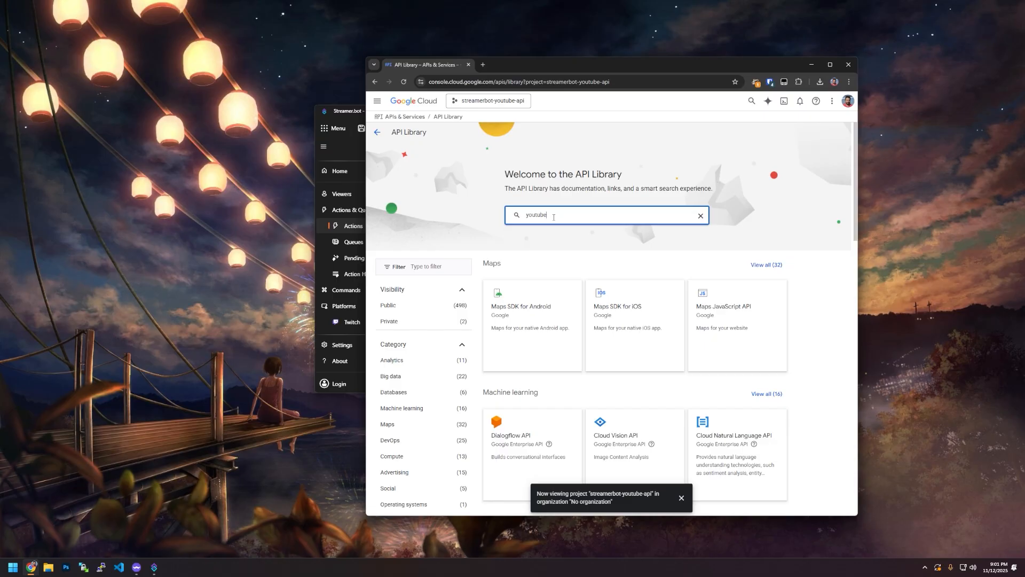
{"action": "key", "text": "Return"}
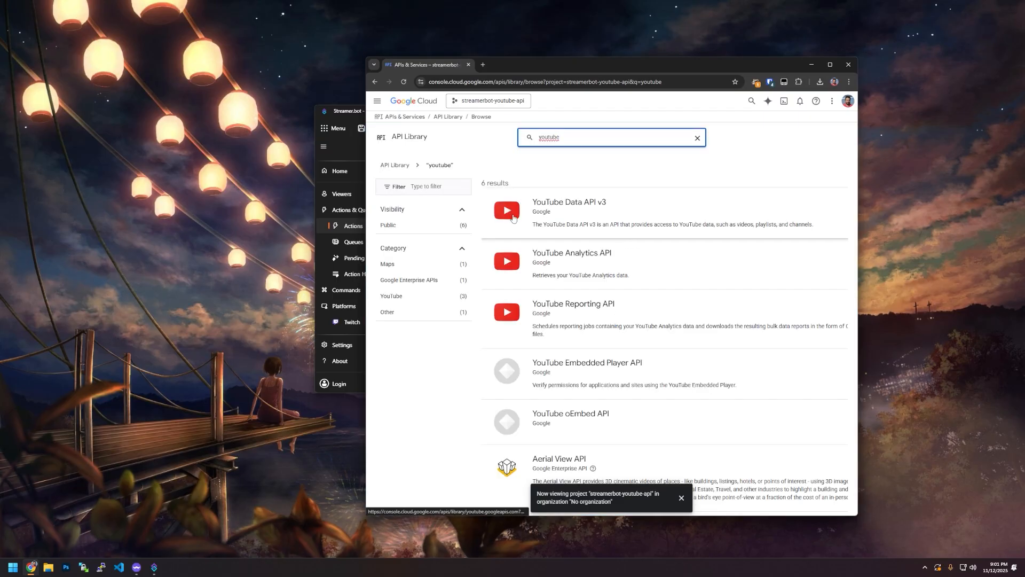
{"action": "left_click", "coordinate": [597, 216]}
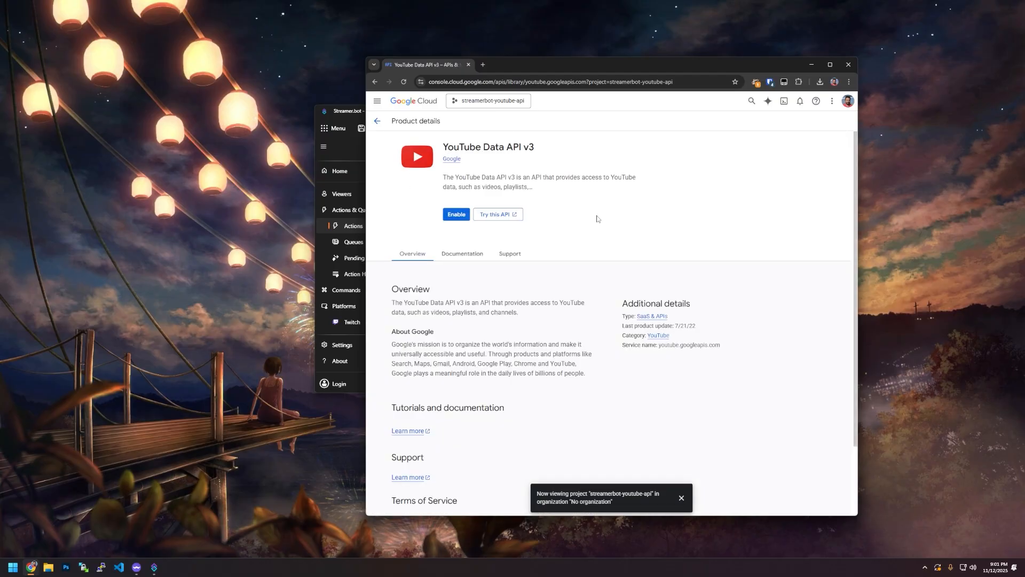
{"action": "left_click", "coordinate": [456, 215]}
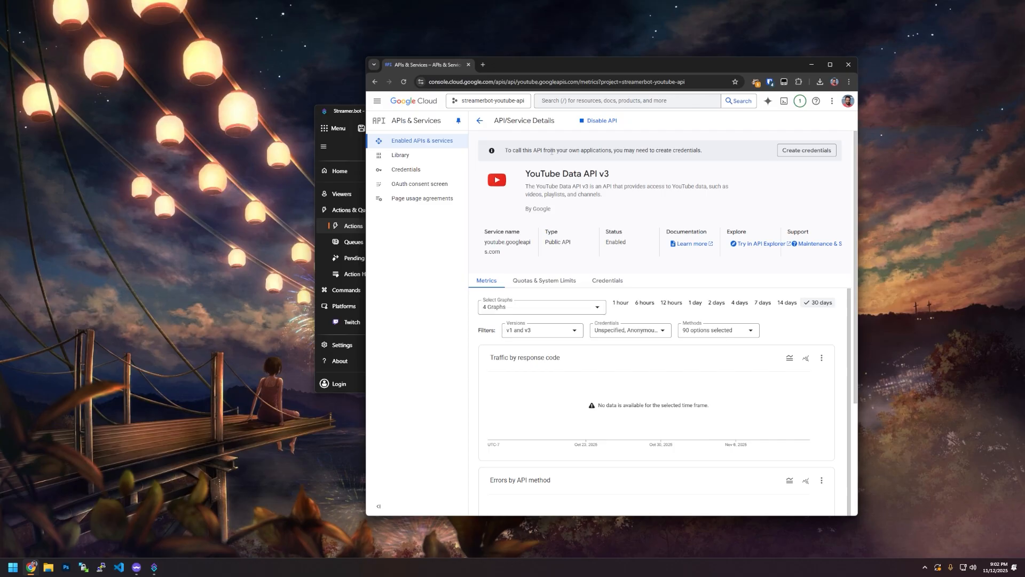
Create an API key credential named Streamerbot with no application or API restrictions.
{"action": "left_click", "coordinate": [393, 168]}
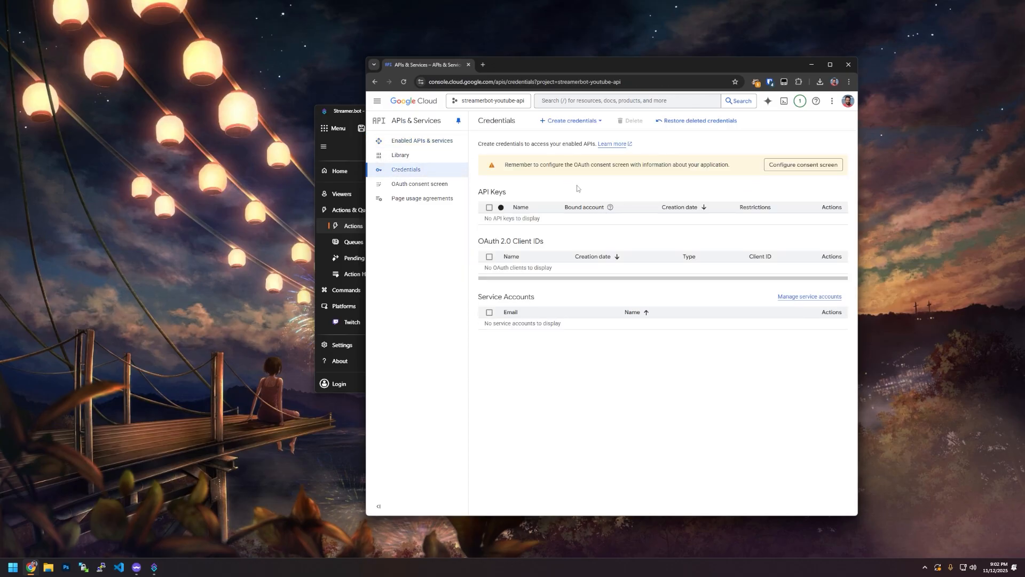
{"action": "left_click", "coordinate": [578, 127]}
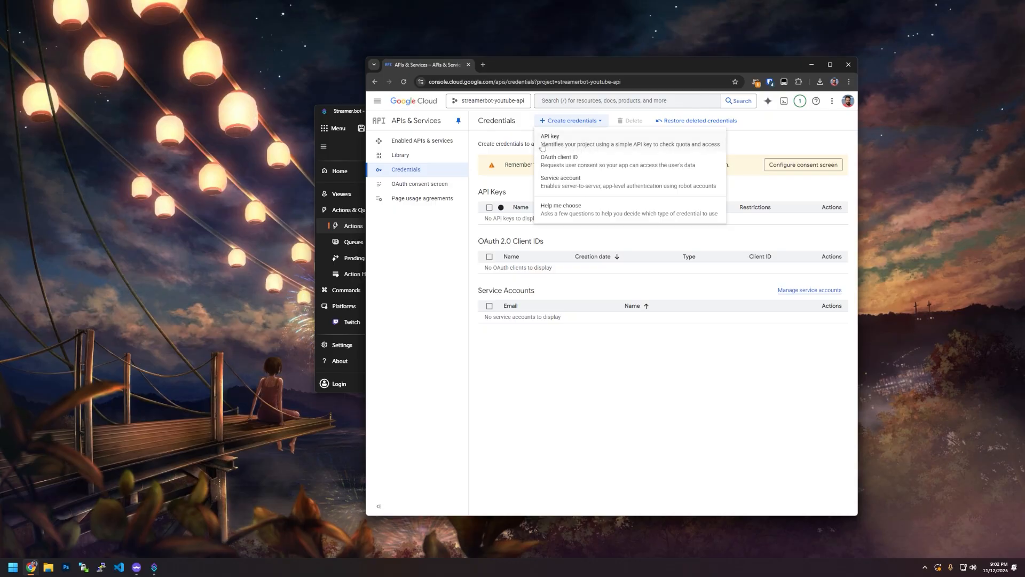
{"action": "left_click", "coordinate": [590, 144]}
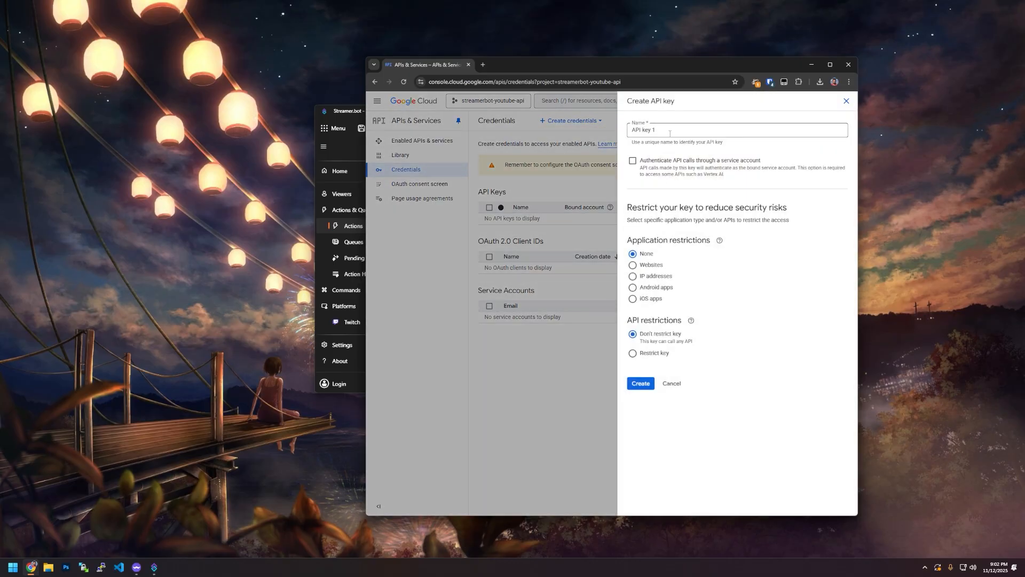
{"action": "type", "text": "Streamerbot"}
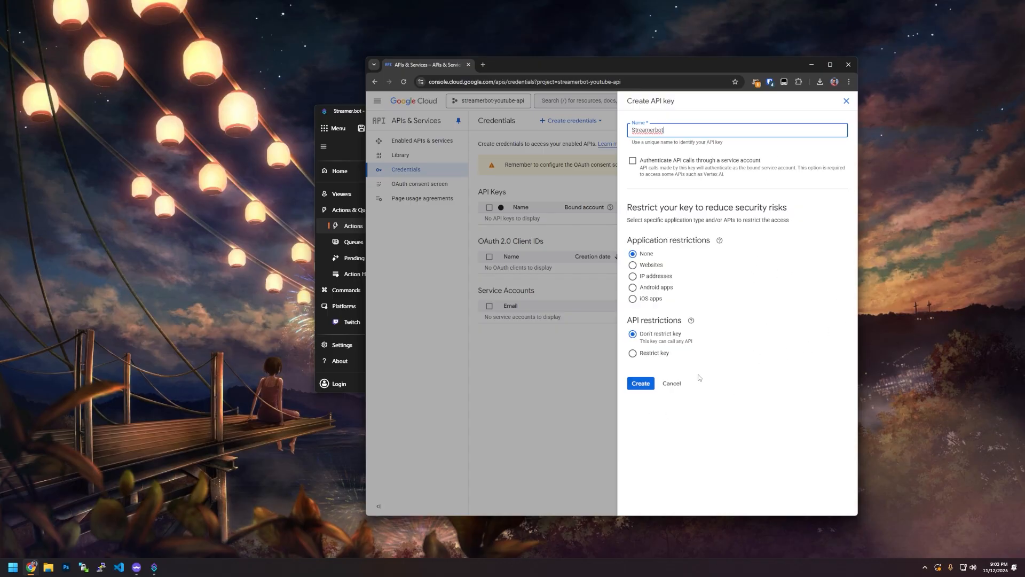
{"action": "left_click", "coordinate": [635, 388]}
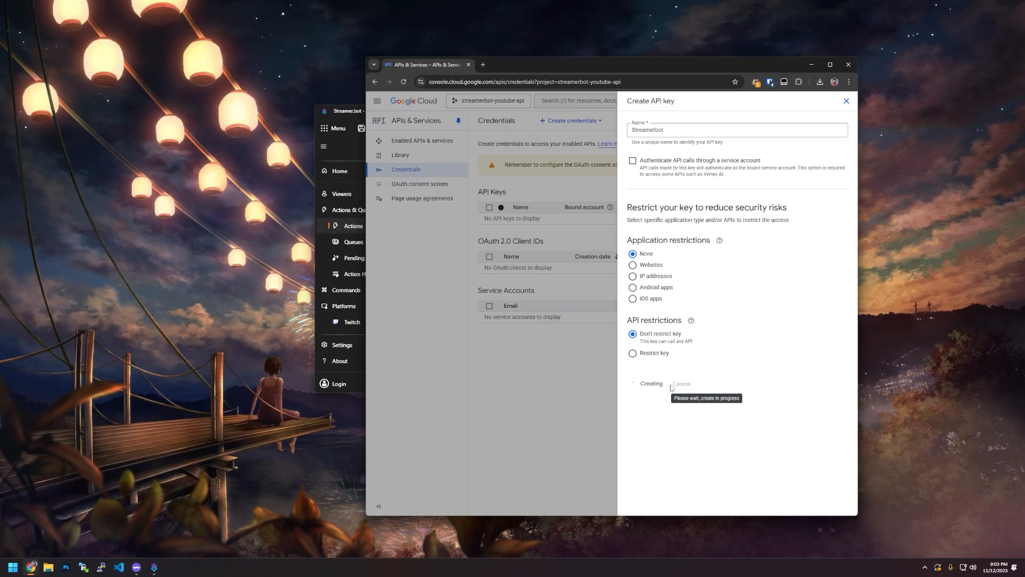
Copy the generated API key and paste it into a new, empty Notepad tab.
{"action": "left_click", "coordinate": [762, 191]}
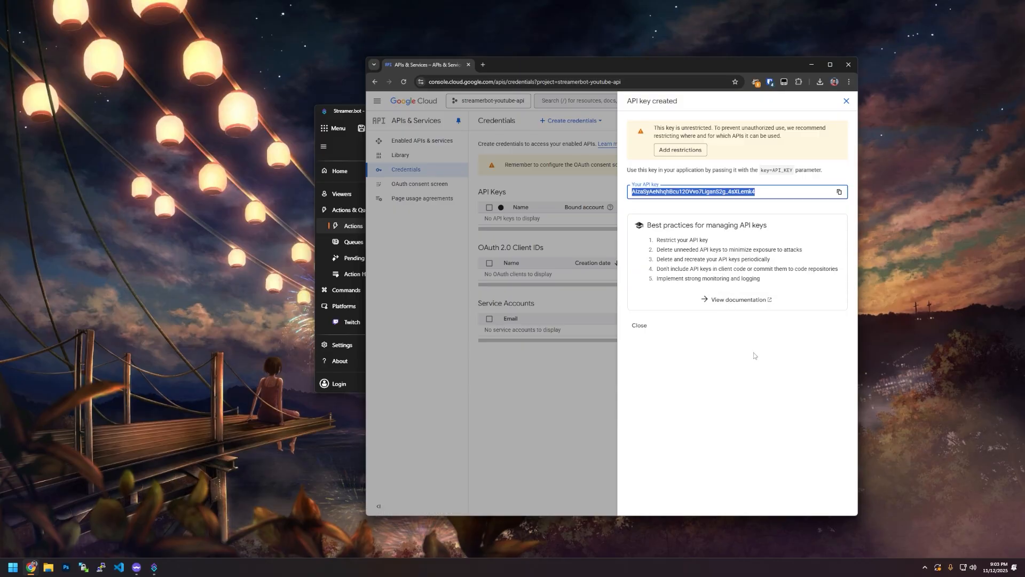
{"action": "triple_click", "coordinate": [755, 195]}
{"action": "triple_click", "coordinate": [695, 212]}
{"action": "triple_click", "coordinate": [779, 191]}
{"action": "triple_click", "coordinate": [694, 191]}
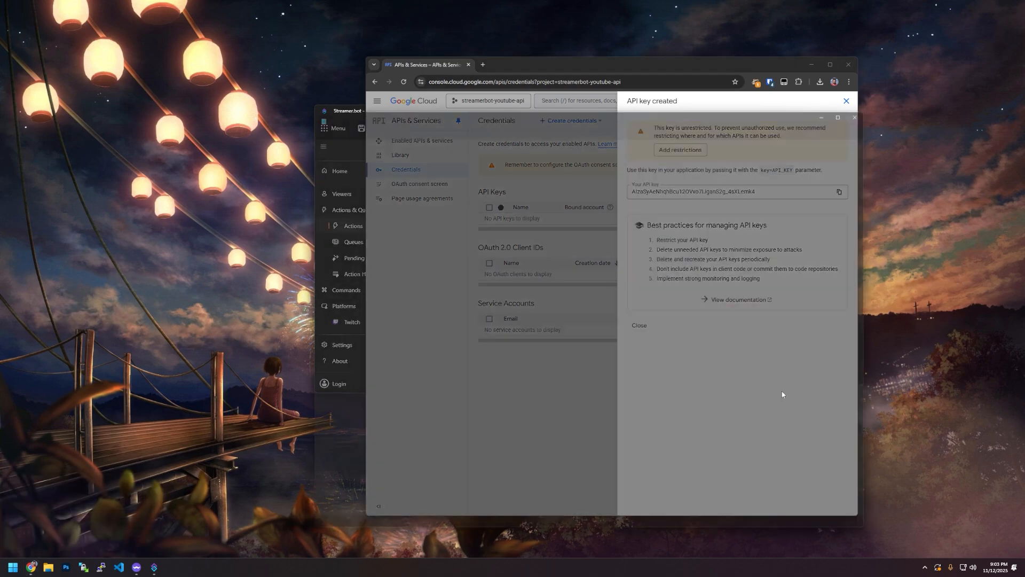
{"action": "left_click", "coordinate": [495, 165]}
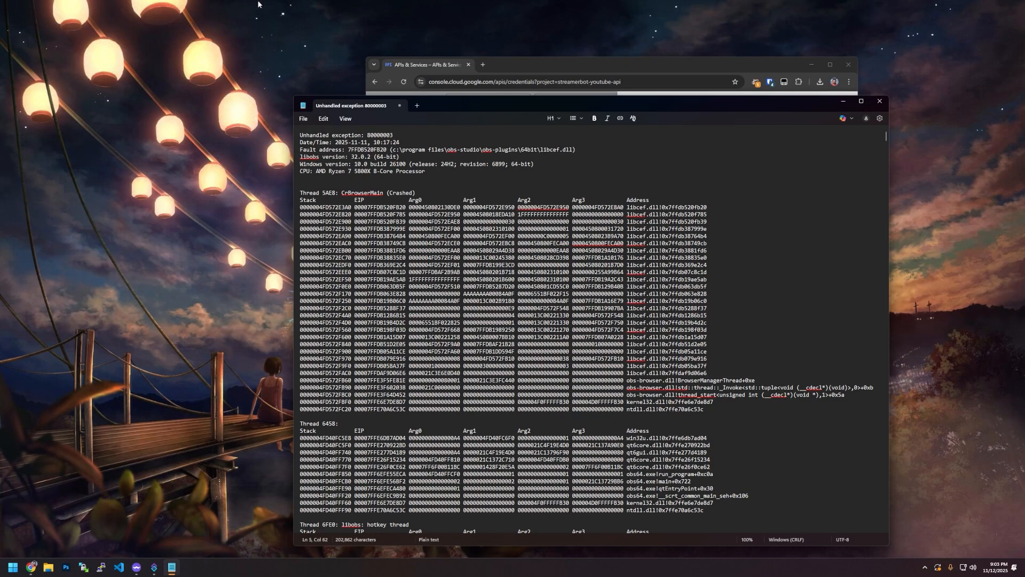
{"action": "left_click", "coordinate": [420, 104]}
{"action": "key", "text": "ctrl+v"}
Close the "Unhandled exception 80000003" document without saving and move the Notepad window beside the browser.
{"action": "left_click", "coordinate": [399, 105]}
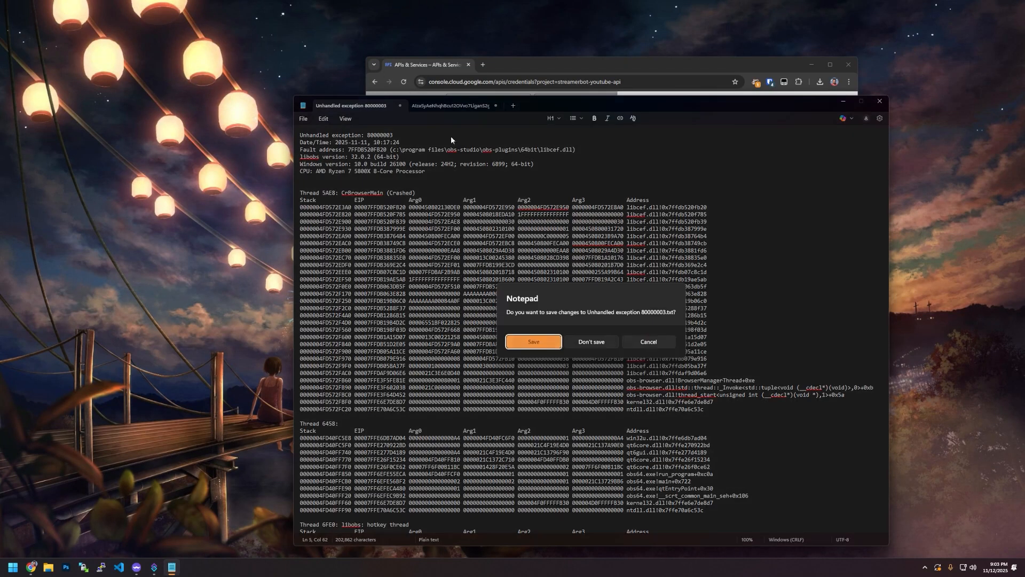
{"action": "left_click", "coordinate": [592, 342]}
{"action": "left_click_drag", "start_coordinate": [496, 112], "coordinate": [283, 109]}
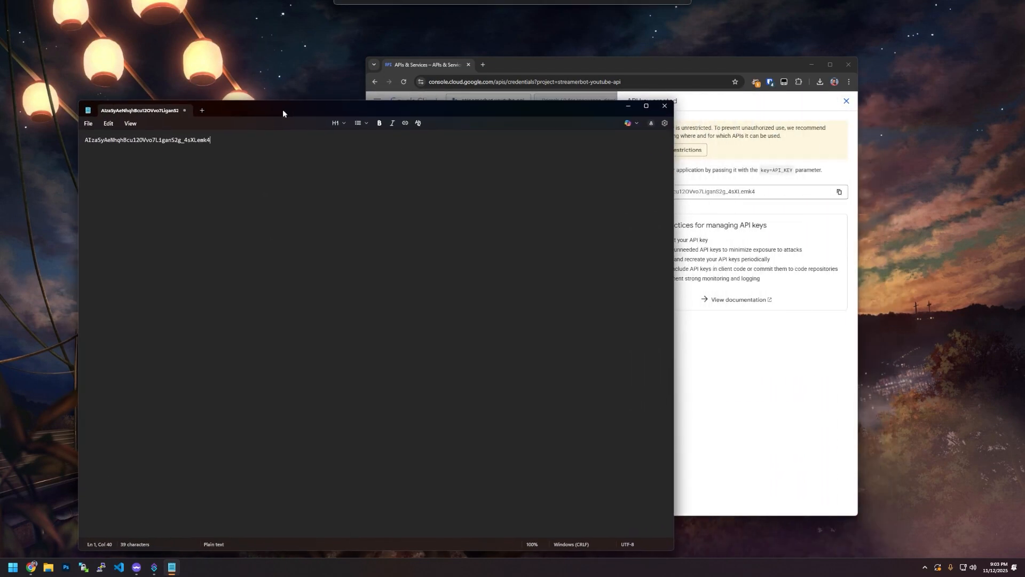
Return to Chrome and close the created API key's details to get back to the Credentials page.
{"action": "key", "text": "ctrl+a"}
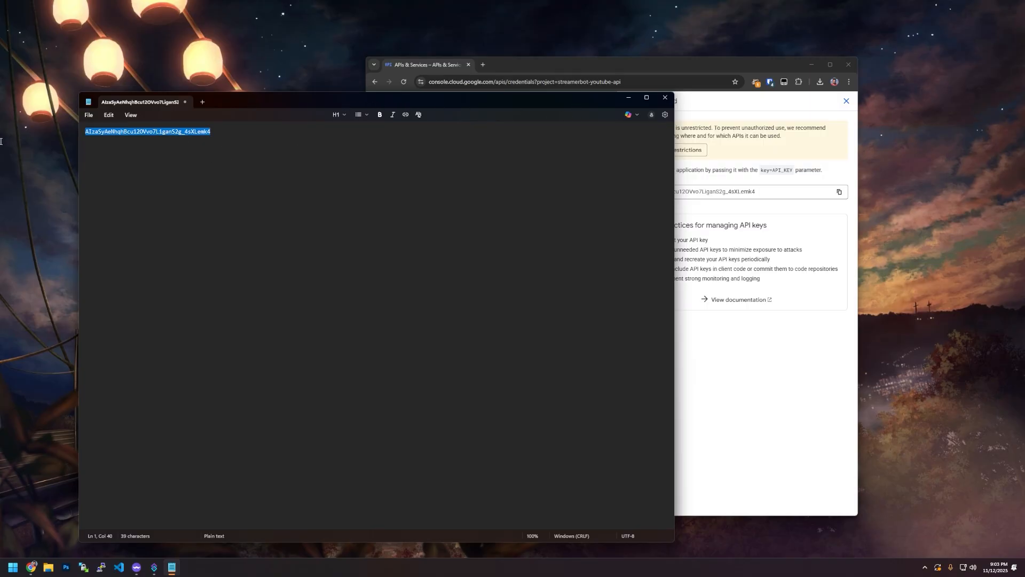
{"action": "left_click", "coordinate": [335, 159]}
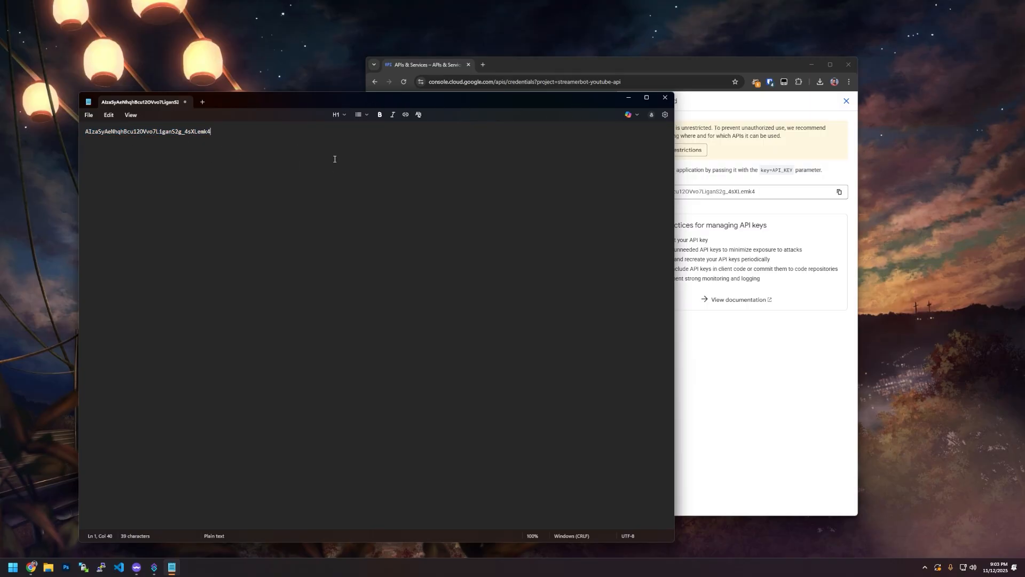
{"action": "left_click", "coordinate": [579, 66]}
{"action": "left_click", "coordinate": [647, 328]}
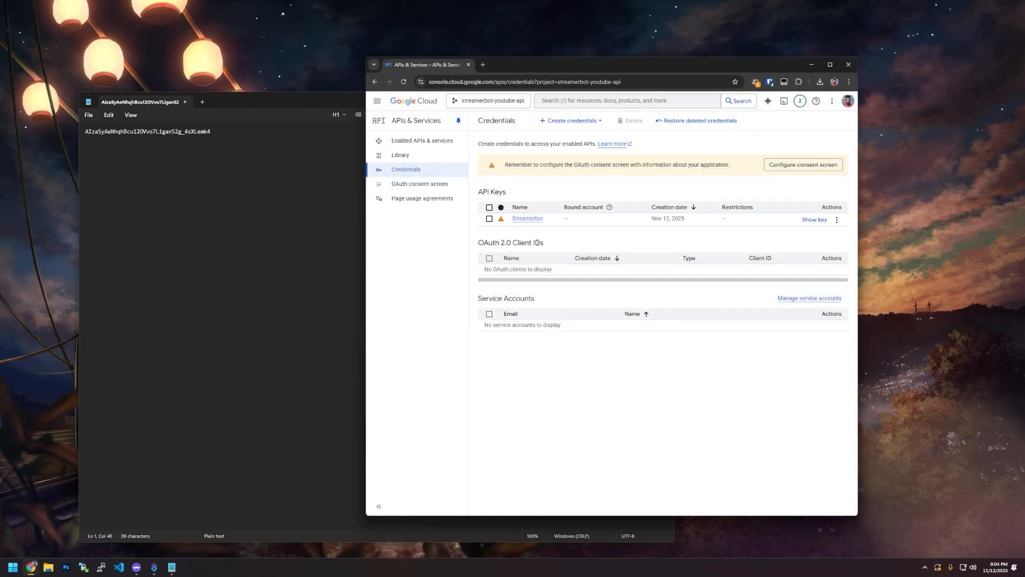
Close the Google Cloud page, open your own YouTube channel page and check its URL, handle and channel details.
{"action": "key", "text": "ctrl+w"}
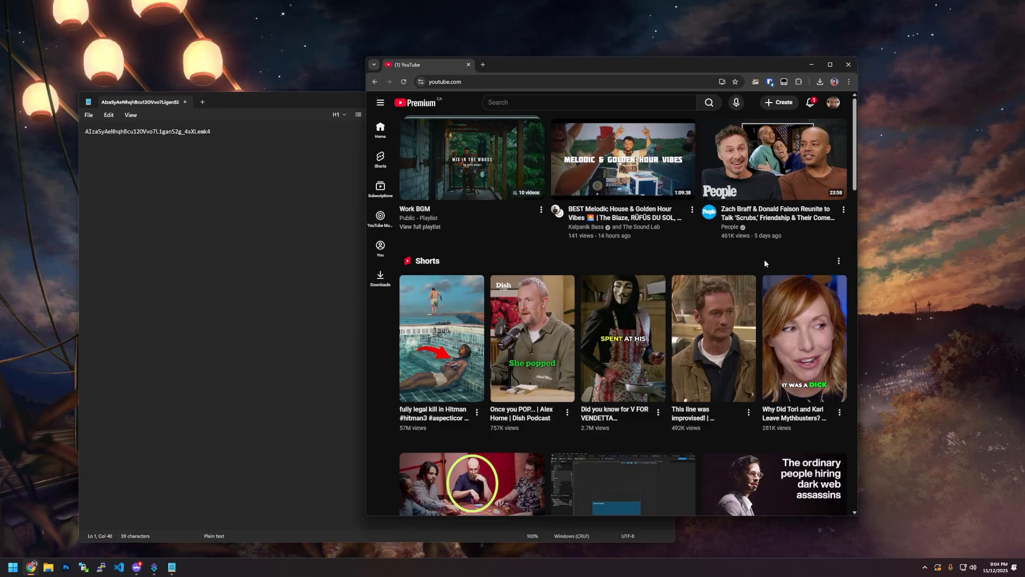
{"action": "left_click", "coordinate": [833, 102]}
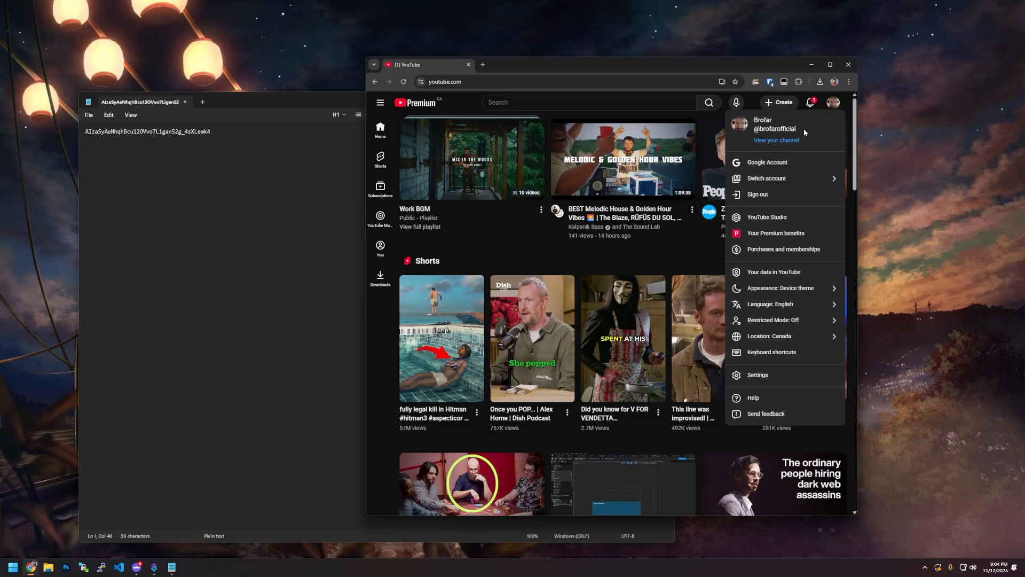
{"action": "left_click", "coordinate": [773, 141]}
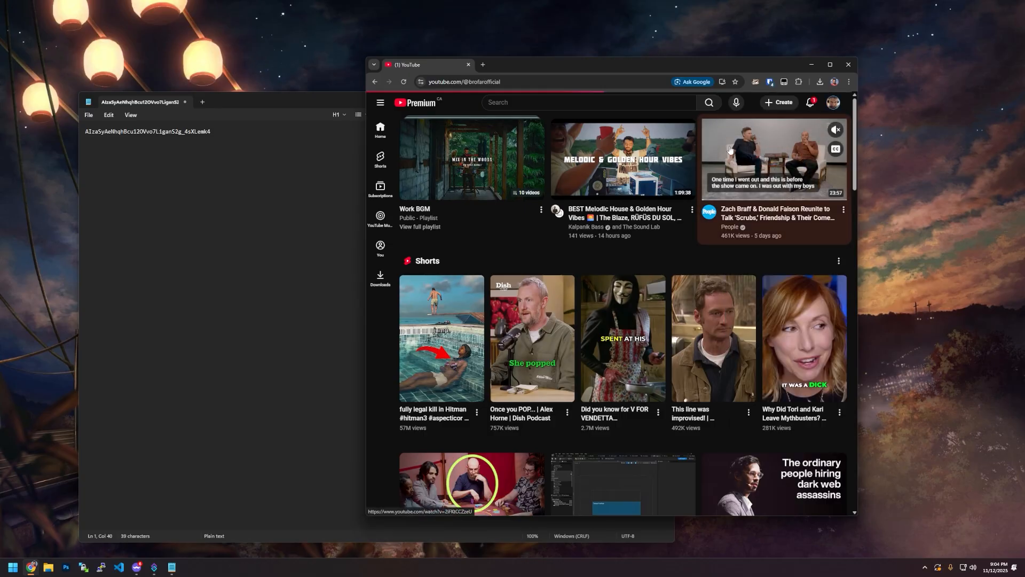
{"action": "double_click", "coordinate": [489, 82]}
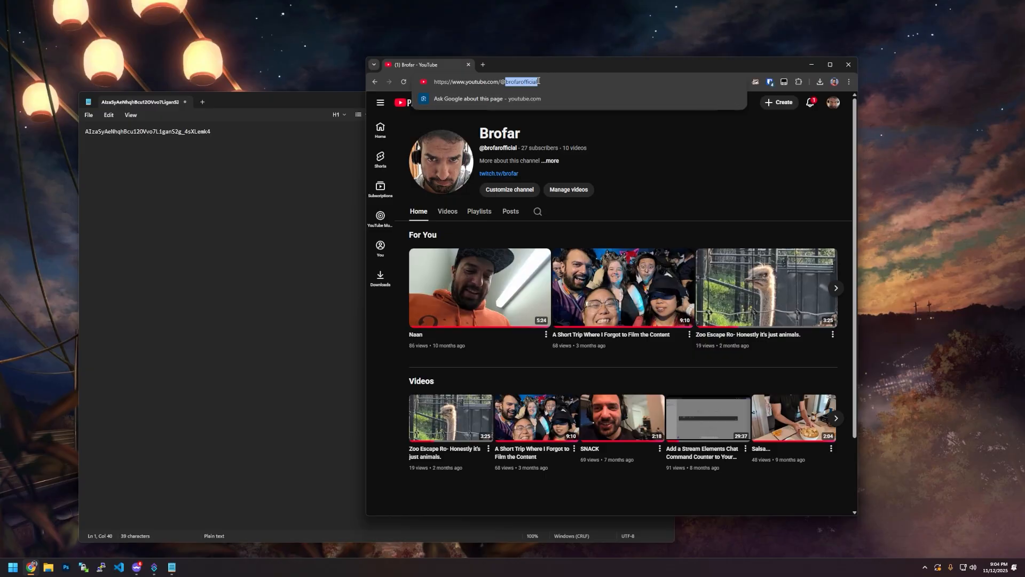
{"action": "left_click", "coordinate": [673, 155]}
{"action": "double_click", "coordinate": [499, 133]}
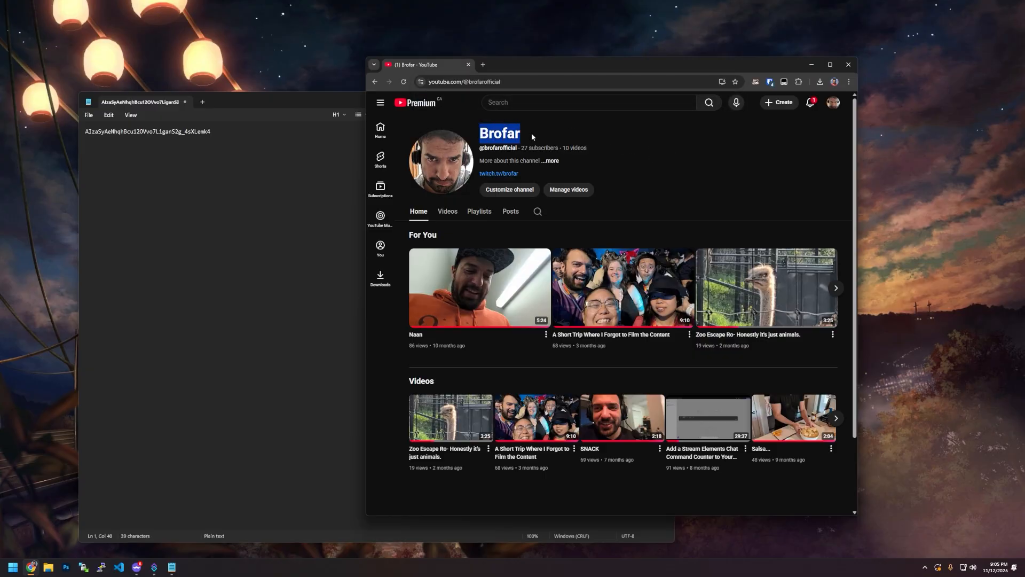
{"action": "double_click", "coordinate": [501, 148]}
{"action": "left_click", "coordinate": [561, 165]}
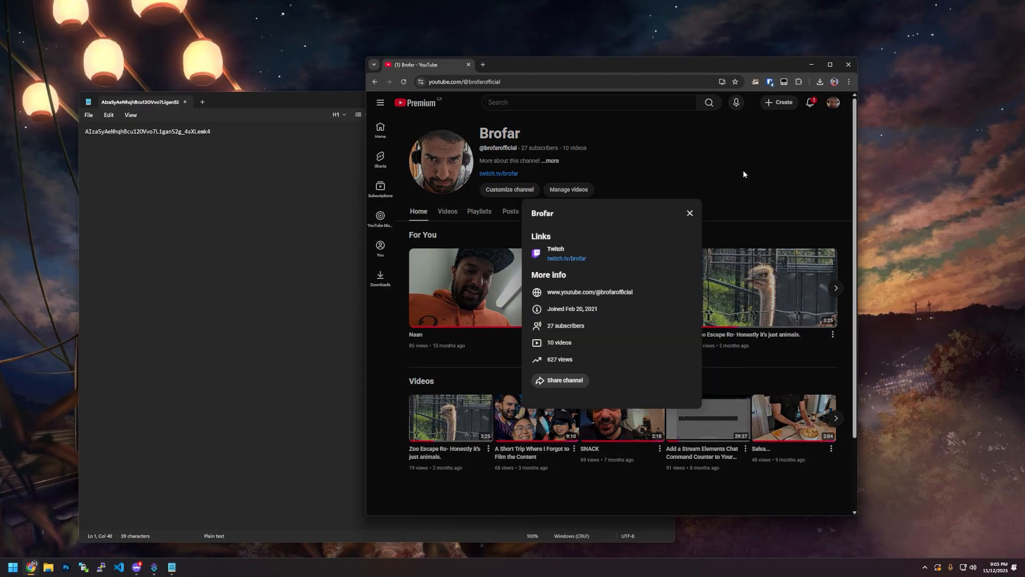
{"action": "left_click", "coordinate": [745, 172]}
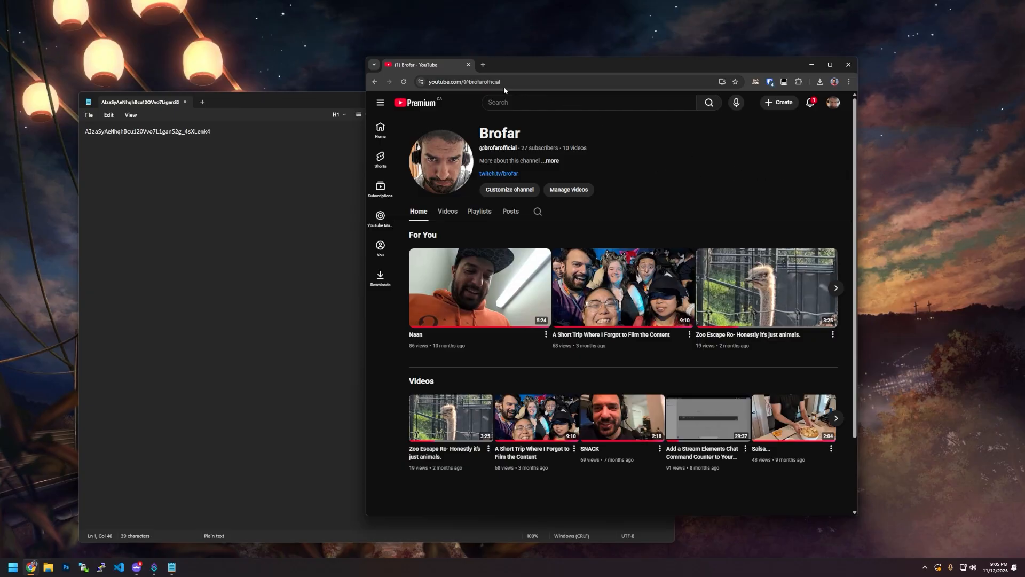
Search the web for "youtube channel id finder" and open the StreamWeasels YouTube Channel ID Finder.
{"action": "left_click", "coordinate": [483, 65]}
{"action": "type", "text": "youtube channel "}
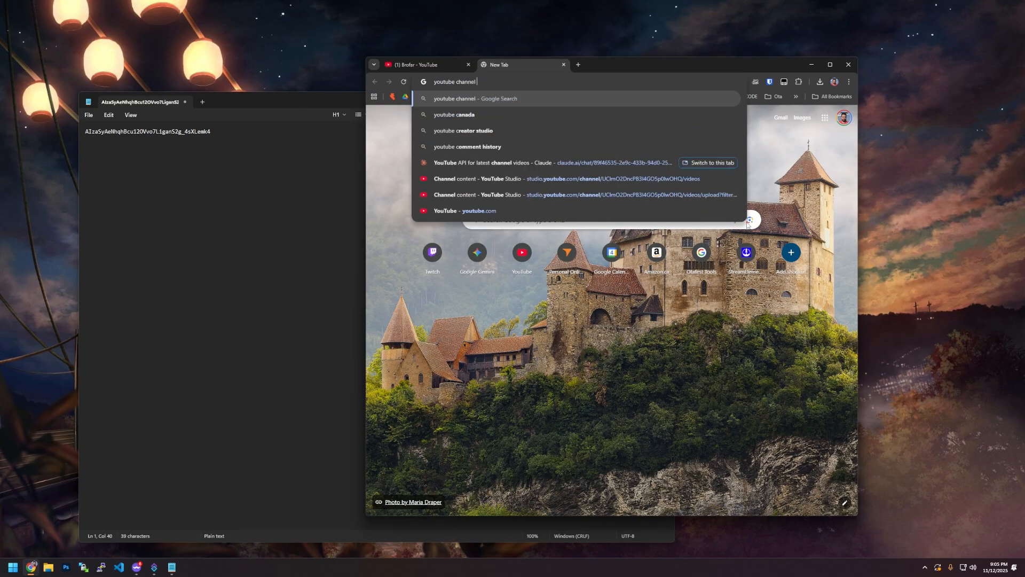
{"action": "type", "text": "id finder"}
{"action": "key", "text": "Return"}
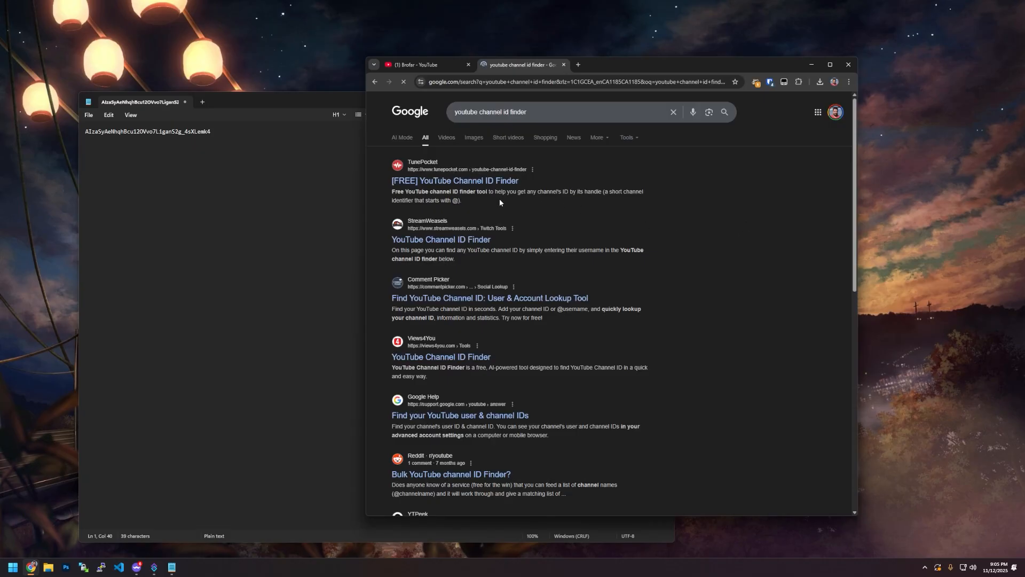
{"action": "left_click", "coordinate": [441, 240]}
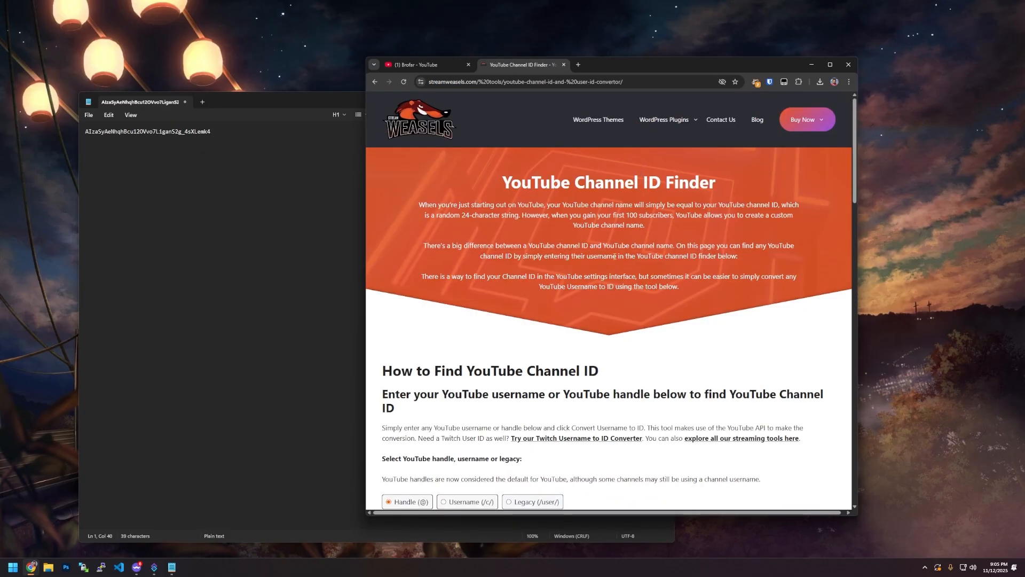
{"action": "scroll", "coordinate": [497, 120], "scroll_direction": "down", "scroll_amount": 3}
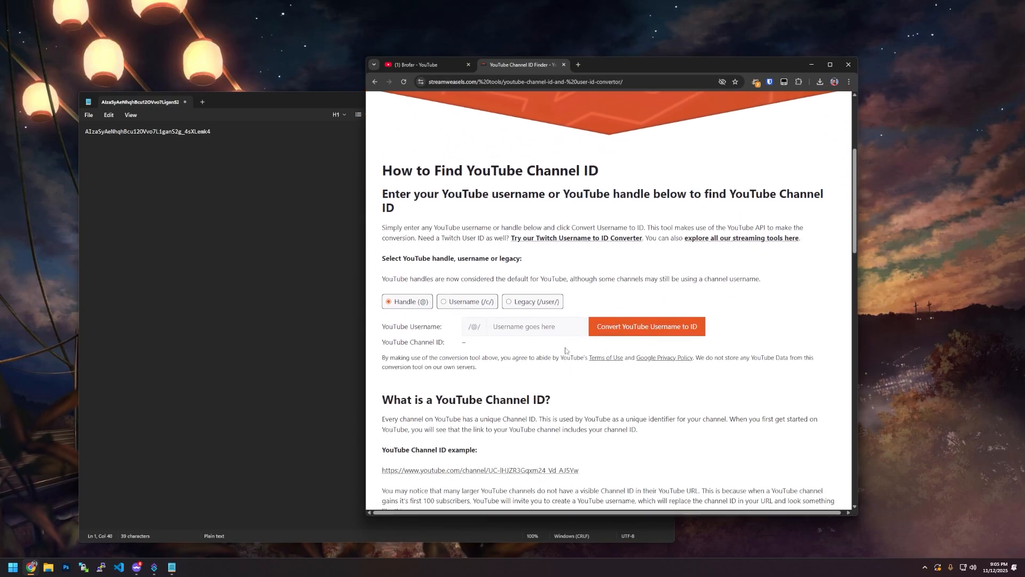
Copy the handle from the YouTube channel's URL and convert it to a channel ID with the finder's Handle (@) option.
{"action": "left_click", "coordinate": [430, 65]}
{"action": "left_click", "coordinate": [516, 81]}
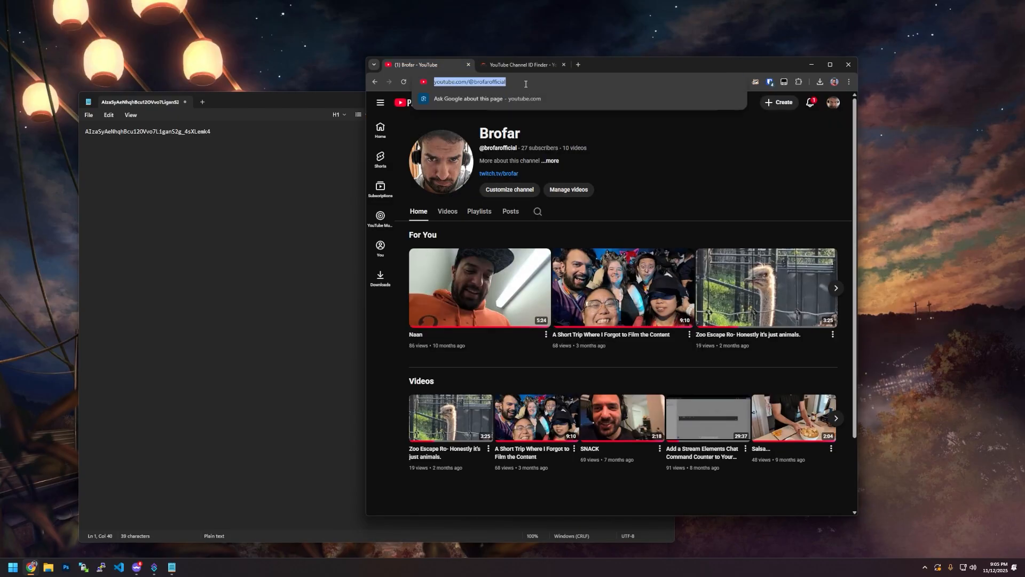
{"action": "double_click", "coordinate": [516, 81]}
{"action": "key", "text": "ctrl+c"}
{"action": "left_click", "coordinate": [517, 64]}
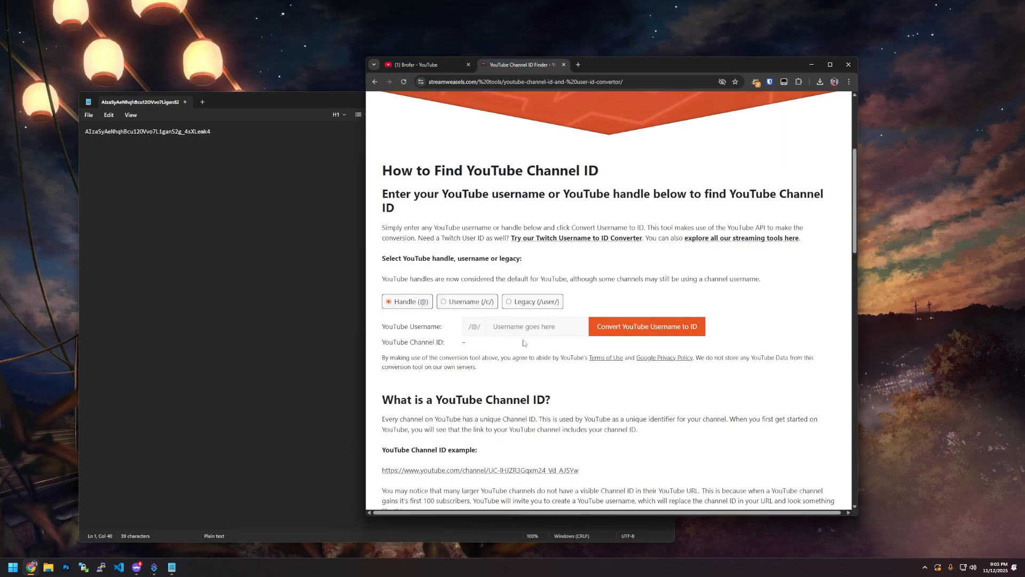
{"action": "key", "text": "ctrl+v"}
{"action": "left_click", "coordinate": [646, 330]}
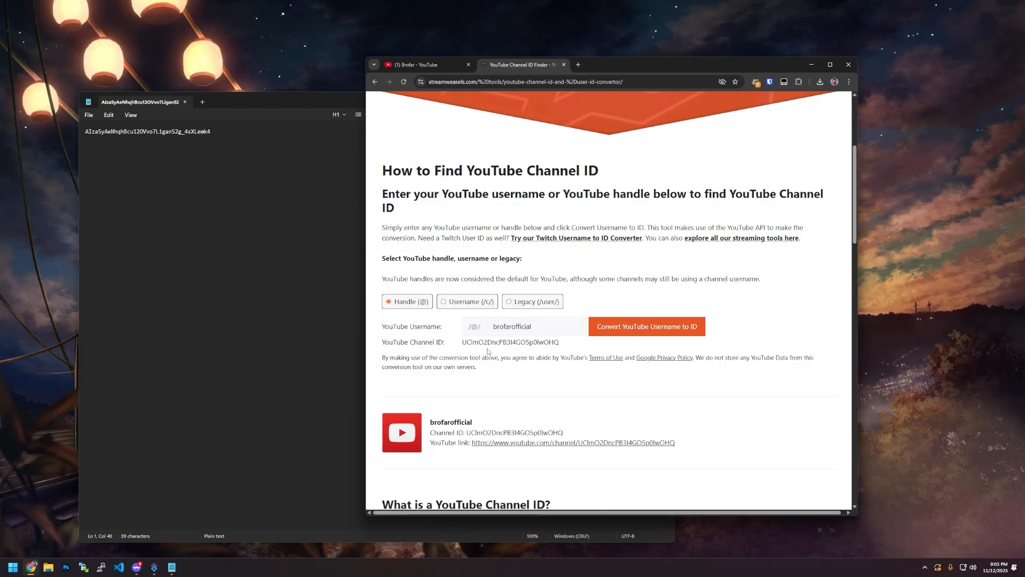
Copy the converted YouTube channel ID and paste it into the Notepad document below the API key, separated by blank lines.
{"action": "double_click", "coordinate": [489, 343]}
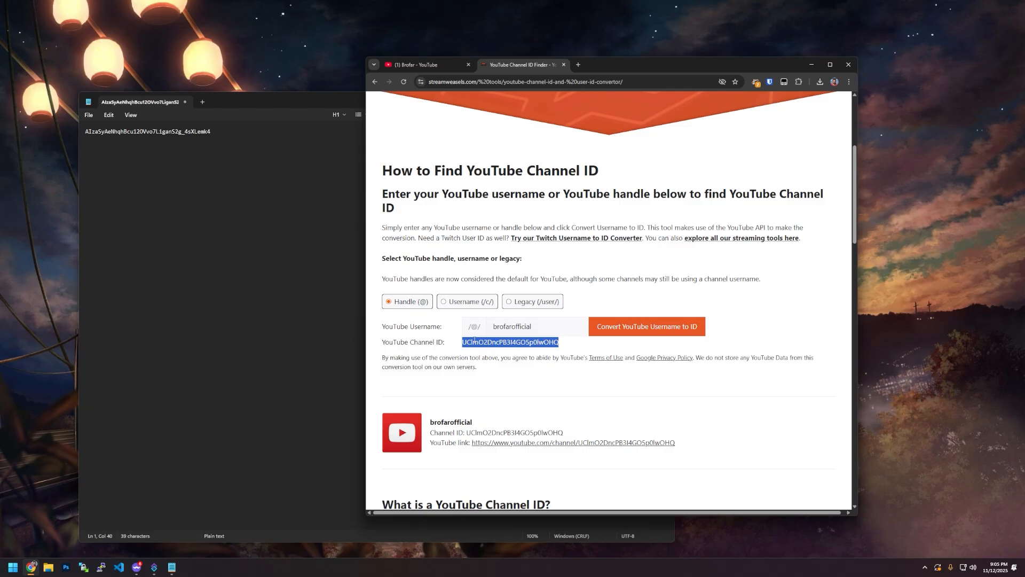
{"action": "key", "text": "ctrl+c"}
{"action": "left_click", "coordinate": [289, 181]}
{"action": "key", "text": "Return"}
{"action": "key", "text": "Return"}
{"action": "key", "text": "Return"}
{"action": "key", "text": "ctrl+v"}
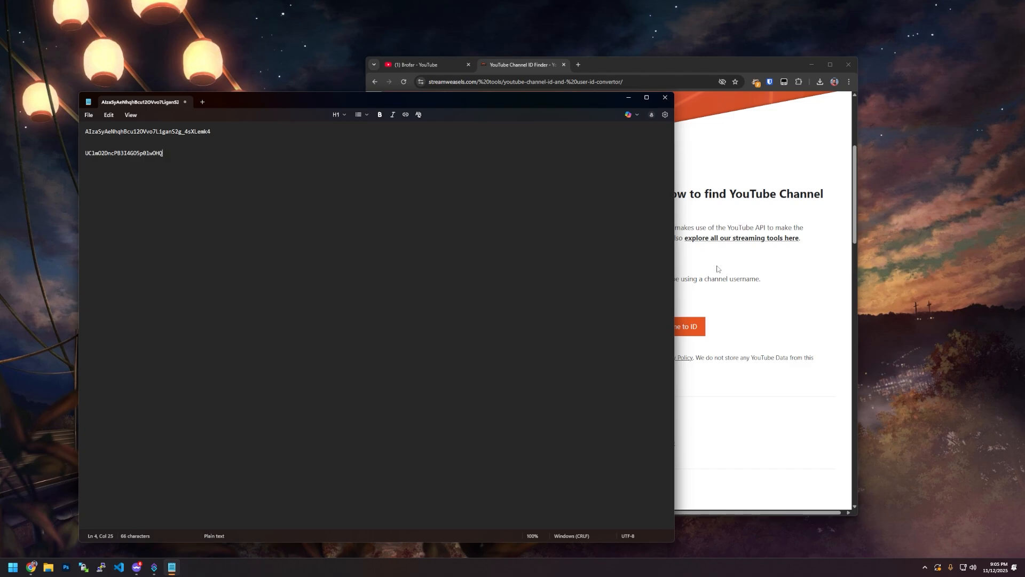
Switch to Streamer.bot and add an enabled action named "Latest Youtube Video" in the Default queue.
{"action": "left_click", "coordinate": [812, 62]}
{"action": "left_click", "coordinate": [709, 105]}
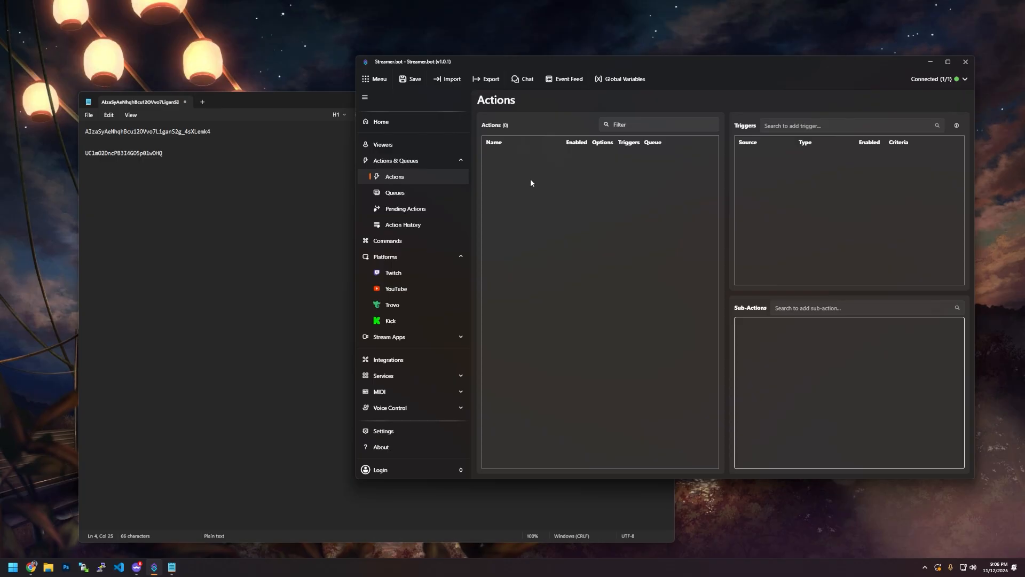
{"action": "right_click", "coordinate": [526, 181]}
{"action": "left_click", "coordinate": [554, 182]}
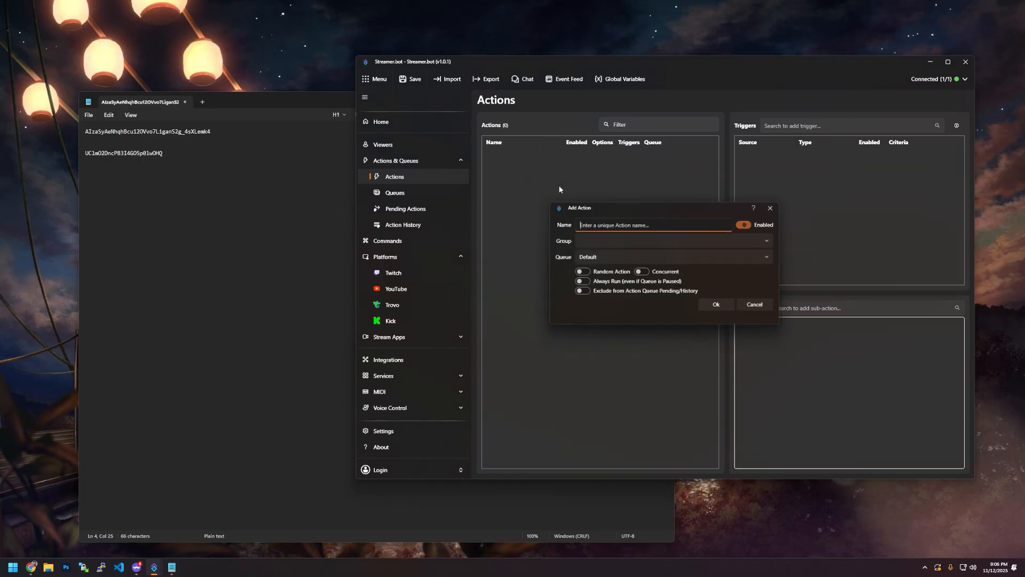
{"action": "type", "text": "Late"}
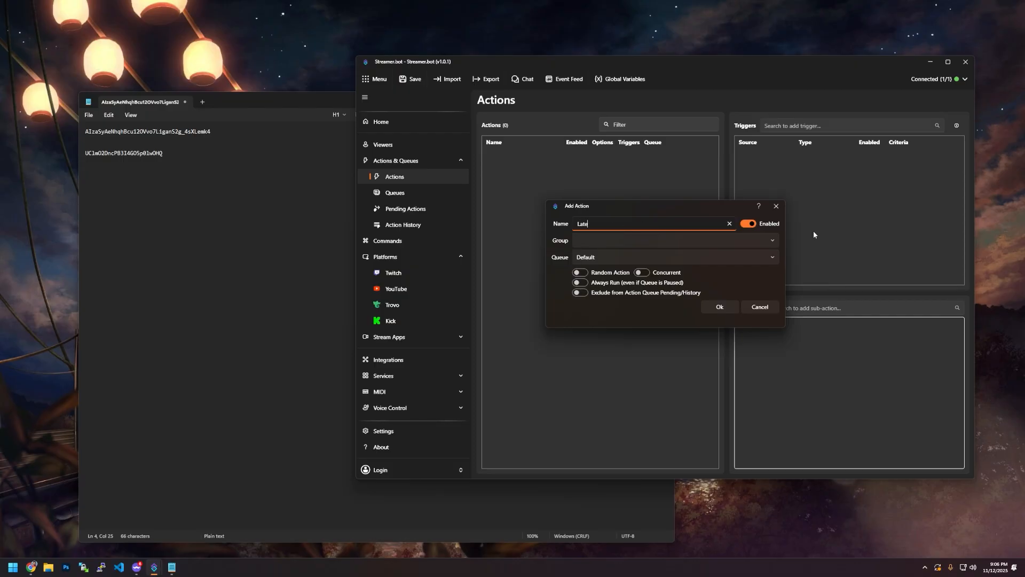
{"action": "type", "text": "st Youtube Video"}
{"action": "left_click", "coordinate": [616, 257]}
{"action": "left_click", "coordinate": [630, 273]}
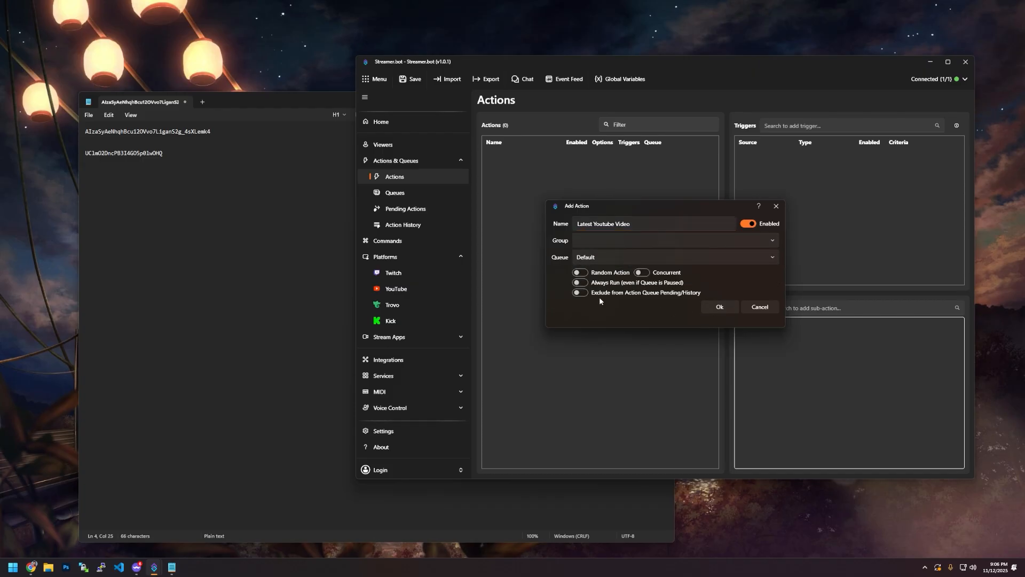
{"action": "left_click", "coordinate": [718, 306]}
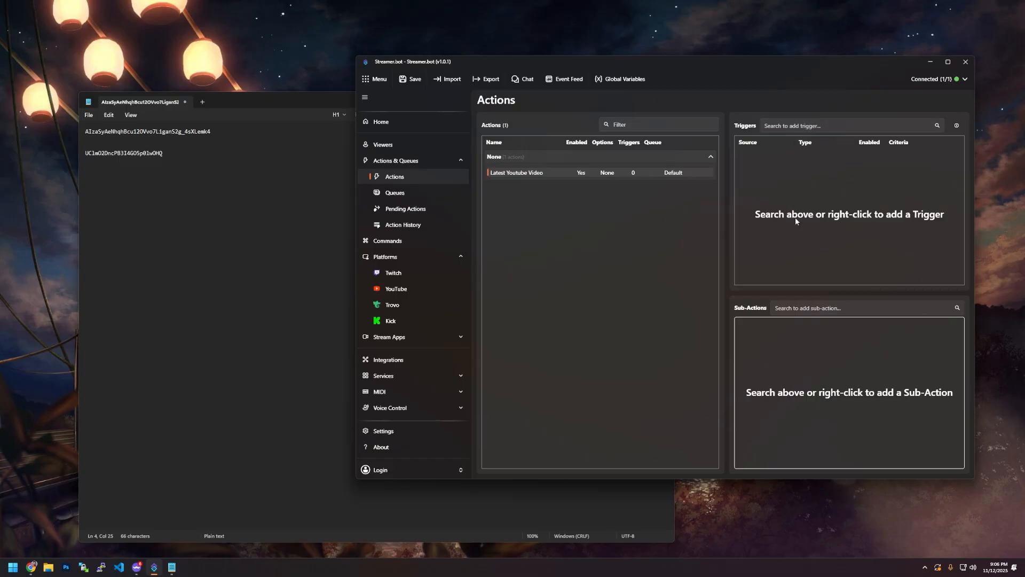
Add a Command Triggered trigger to the action with a new command named "Youtube Latest Video" that uses !yt.
{"action": "left_click", "coordinate": [789, 128]}
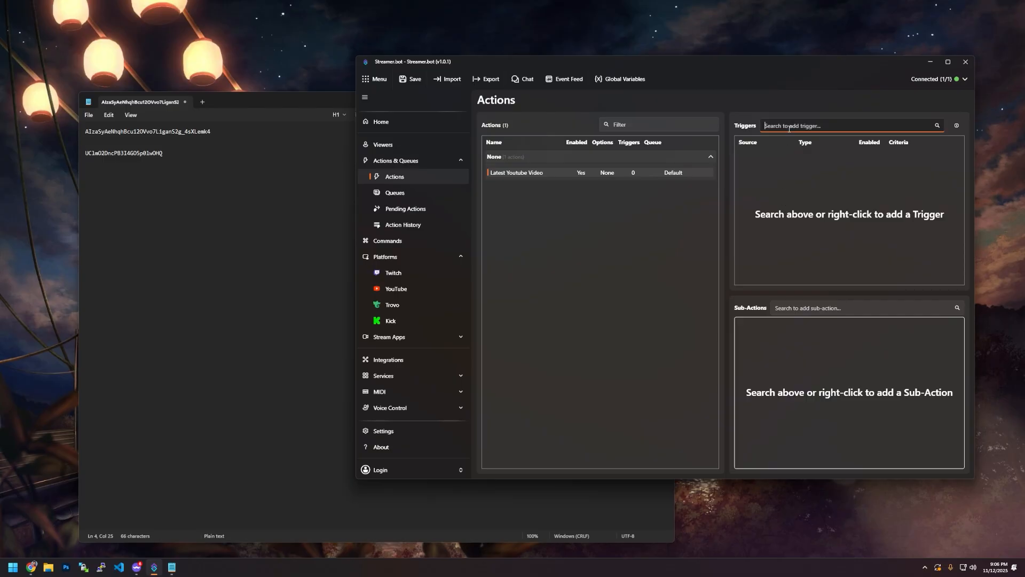
{"action": "type", "text": "command"}
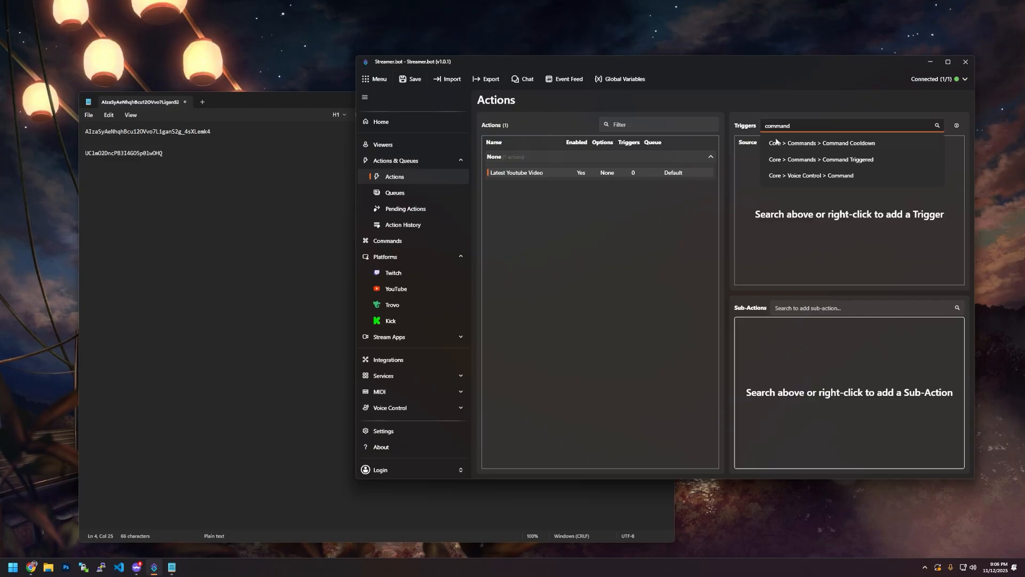
{"action": "left_click", "coordinate": [783, 159]}
{"action": "left_click", "coordinate": [590, 277]}
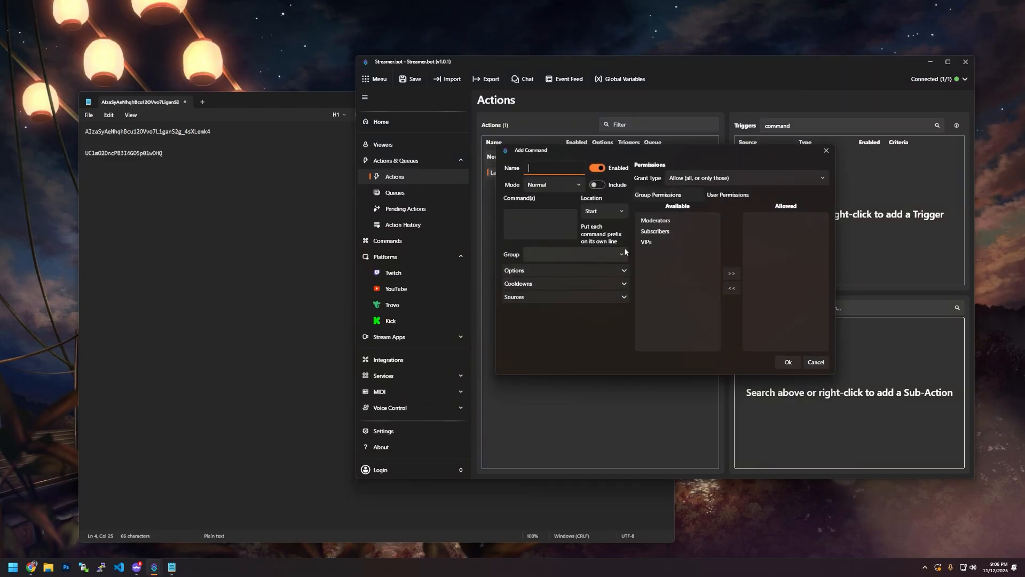
{"action": "type", "text": "Youtube Latest Vid"}
{"action": "type", "text": "eo"}
{"action": "key", "text": "Tab"}
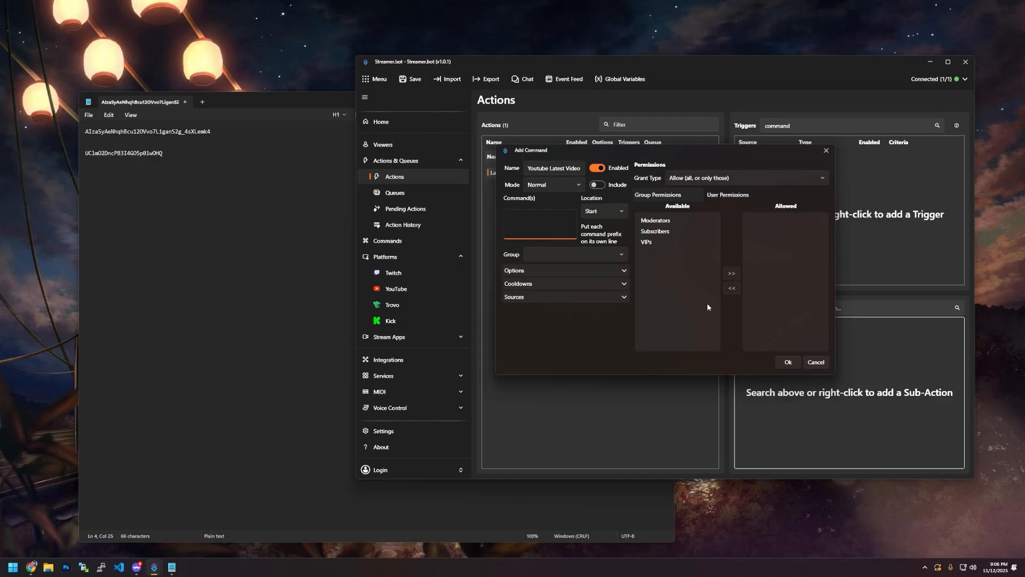
{"action": "type", "text": "!yt"}
{"action": "key", "text": "ctrl+a"}
{"action": "left_click", "coordinate": [787, 363]}
{"action": "left_click", "coordinate": [720, 274]}
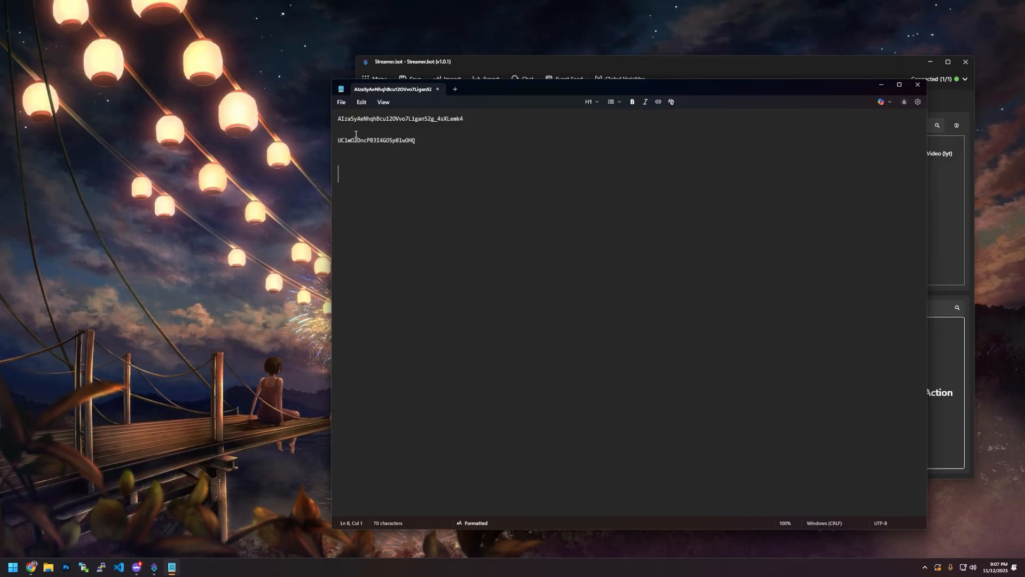
Paste the YouTube v3 search request below the channel ID in Notepad and remove the leading "GET " from it.
{"action": "key", "text": "ctrl+v"}
{"action": "left_click_drag", "start_coordinate": [370, 174], "coordinate": [270, 168]}
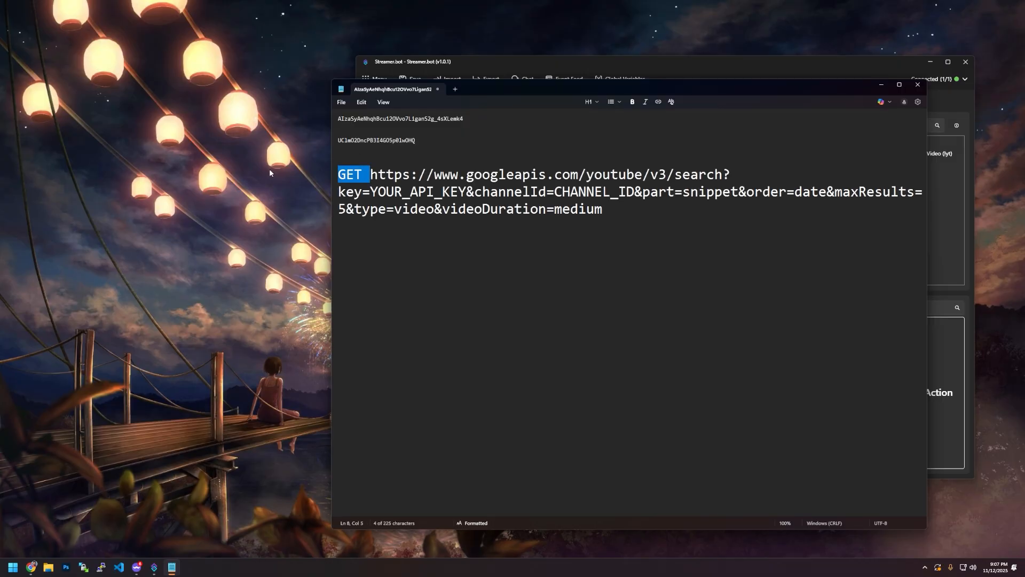
{"action": "key", "text": "BackSpace"}
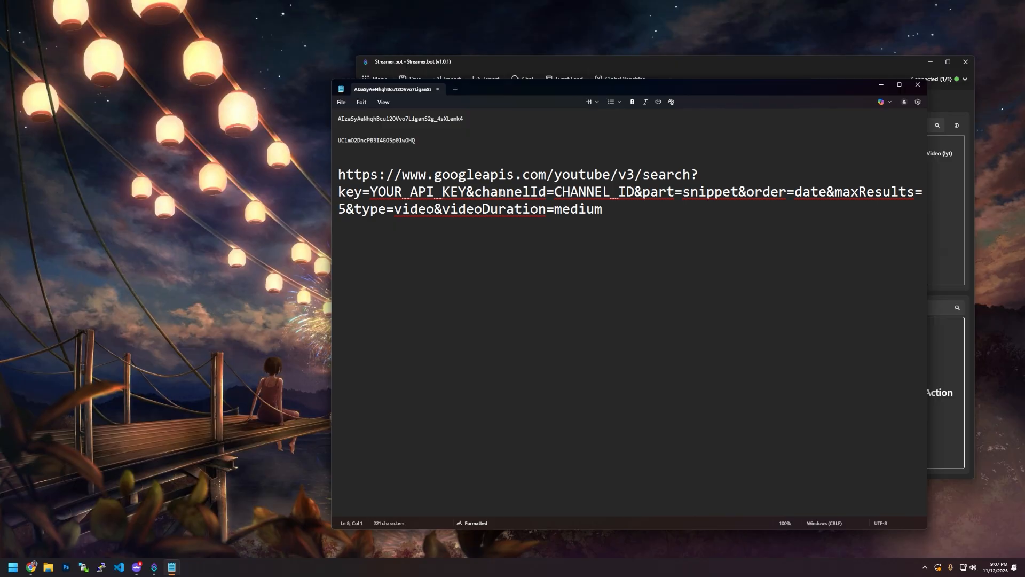
Examine the request URL's API key and channel ID placeholders, their matching values above, and the part, order and maxResults parameters.
{"action": "left_click_drag", "start_coordinate": [354, 174], "coordinate": [370, 191]}
{"action": "left_click", "coordinate": [411, 200]}
{"action": "double_click", "coordinate": [411, 201]}
{"action": "left_click", "coordinate": [410, 191]}
{"action": "left_click_drag", "start_coordinate": [434, 192], "coordinate": [442, 191]}
{"action": "triple_click", "coordinate": [427, 118]}
{"action": "double_click", "coordinate": [582, 191]}
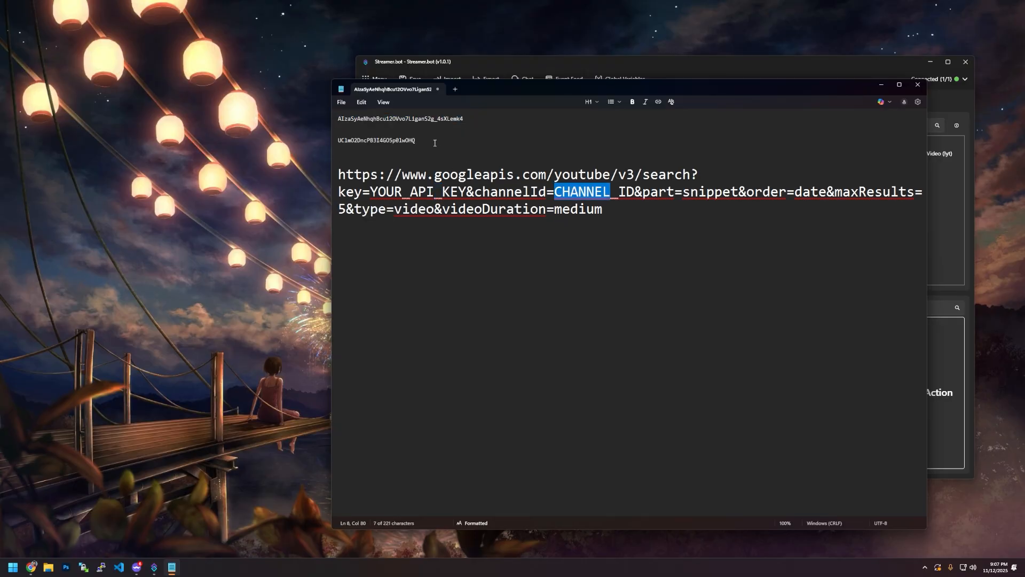
{"action": "double_click", "coordinate": [435, 143]}
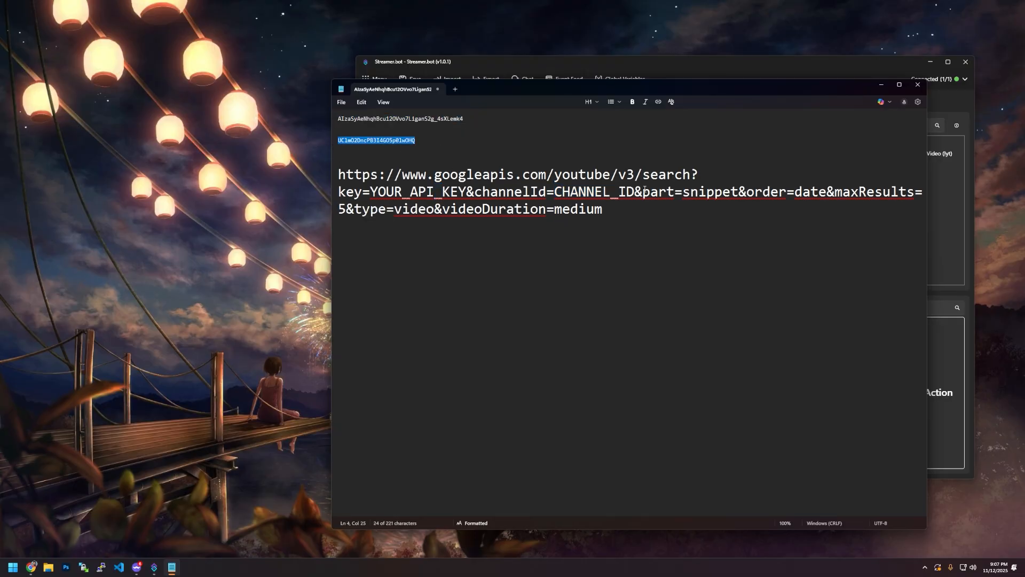
{"action": "left_click_drag", "start_coordinate": [642, 192], "coordinate": [668, 249]}
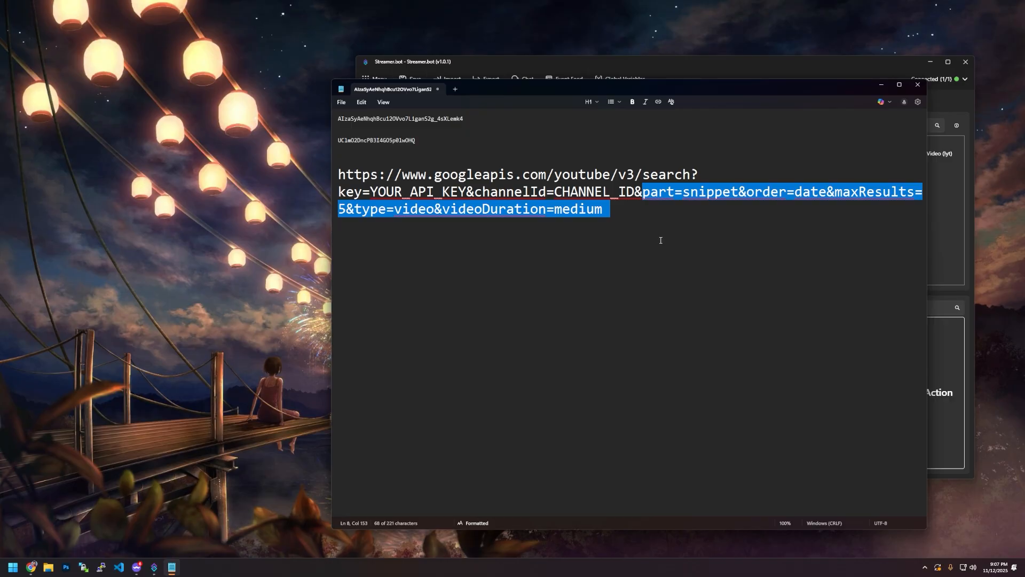
{"action": "left_click", "coordinate": [685, 208]}
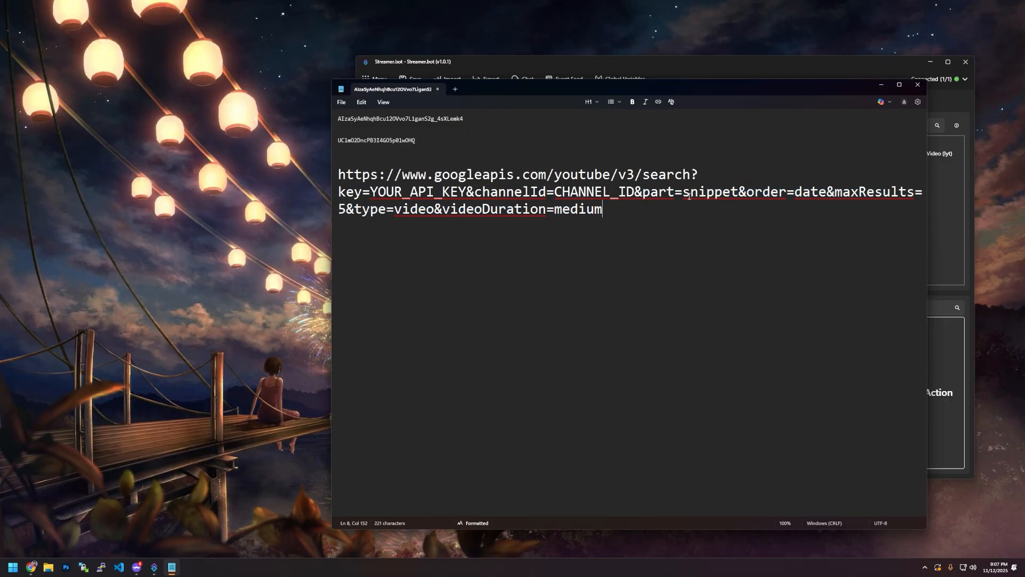
{"action": "left_click_drag", "start_coordinate": [651, 192], "coordinate": [749, 196]}
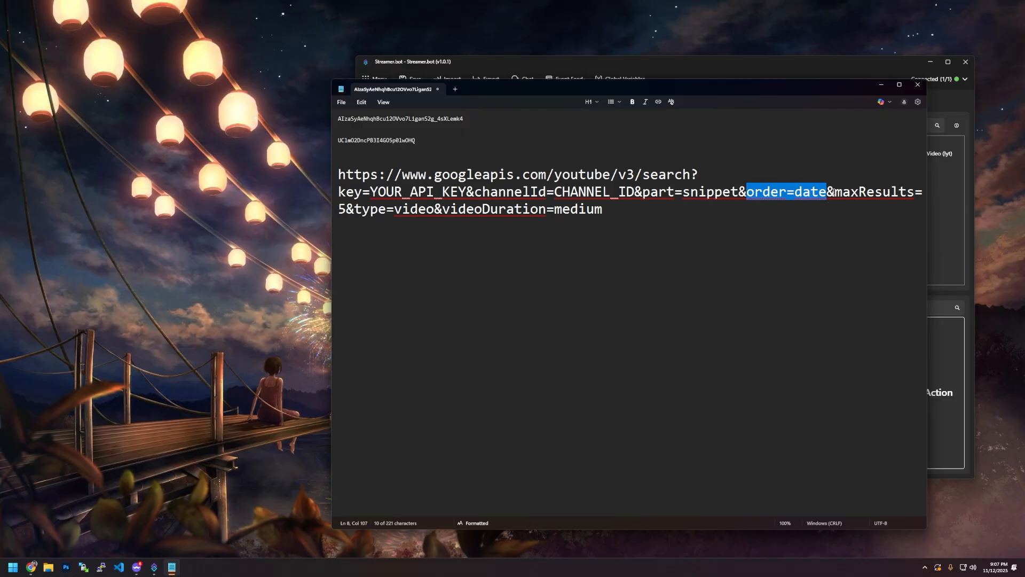
{"action": "left_click_drag", "start_coordinate": [835, 192], "coordinate": [370, 209]}
Set the maxResults parameter in the request URL to 1.
{"action": "left_click", "coordinate": [346, 209]}
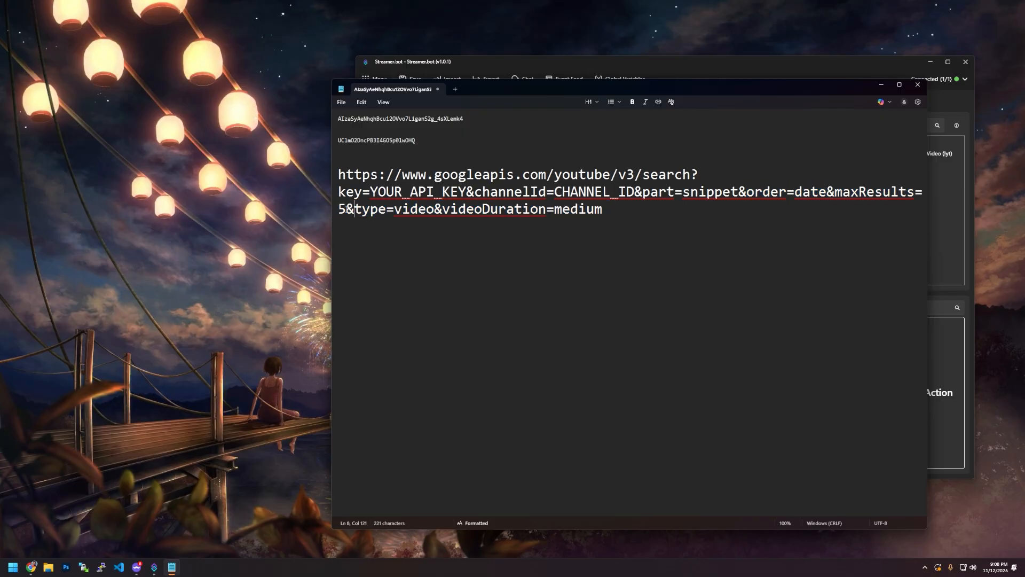
{"action": "key", "text": "BackSpace"}
{"action": "type", "text": "1"}
{"action": "left_click_drag", "start_coordinate": [835, 192], "coordinate": [355, 219]}
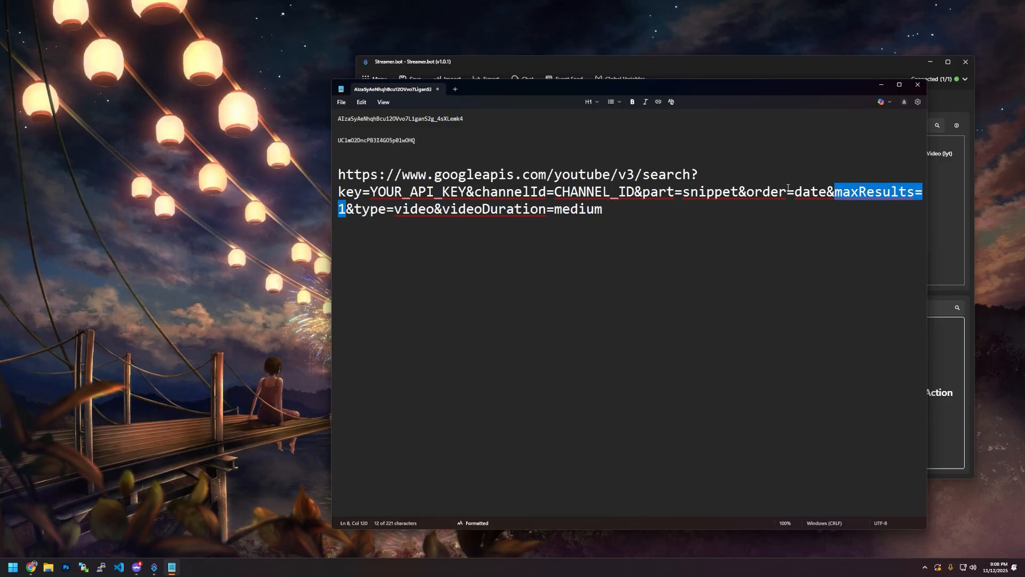
Examine the order, type and videoDuration parameters in the request URL.
{"action": "left_click_drag", "start_coordinate": [818, 192], "coordinate": [747, 193]}
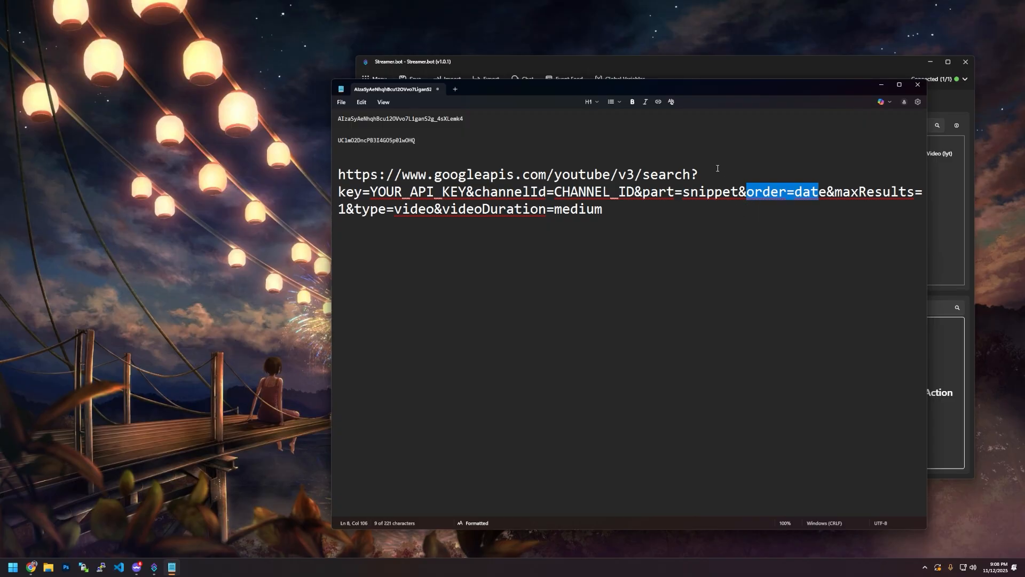
{"action": "left_click_drag", "start_coordinate": [370, 209], "coordinate": [363, 209]}
{"action": "left_click_drag", "start_coordinate": [466, 208], "coordinate": [602, 208]}
{"action": "left_click", "coordinate": [620, 203]}
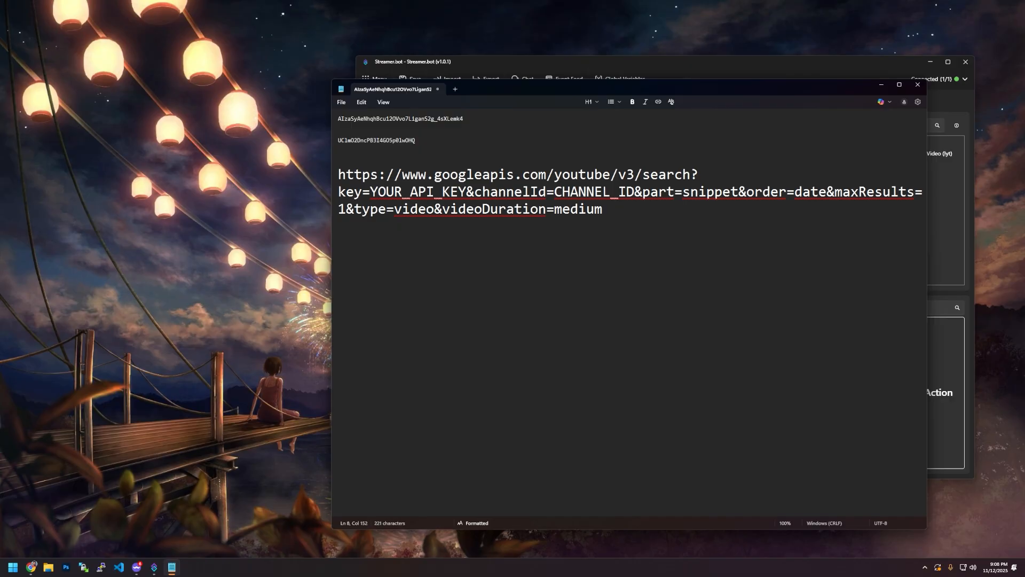
Add the short, medium, long and any duration options with their meanings below the request URL, formatted as Title text.
{"action": "left_click", "coordinate": [273, 267]}
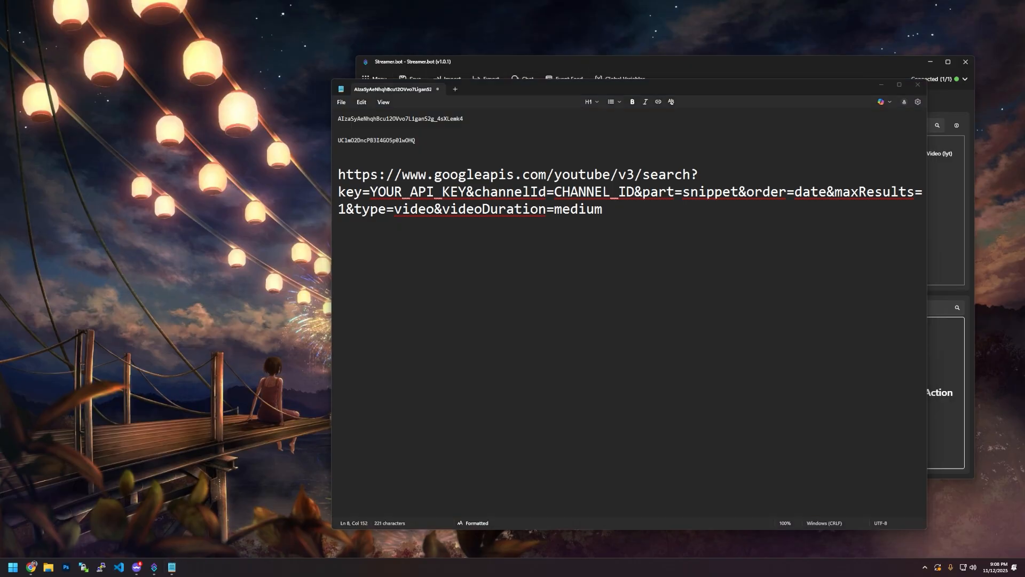
{"action": "left_click", "coordinate": [615, 259]}
{"action": "key", "text": "Return"}
{"action": "key", "text": "Return"}
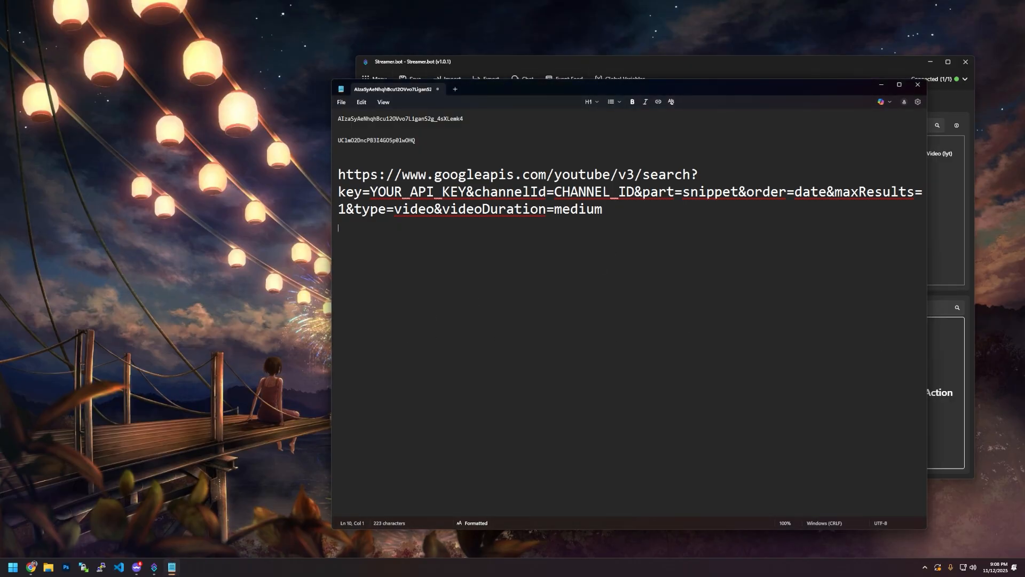
{"action": "type", "text": "short - Less than 4 minutes (includes Shorts) medium - 4-20 minutes long - 20+ minutes any - Any duration (default)"}
{"action": "left_click", "coordinate": [338, 235], "text": "shift"}
{"action": "left_click", "coordinate": [591, 102]}
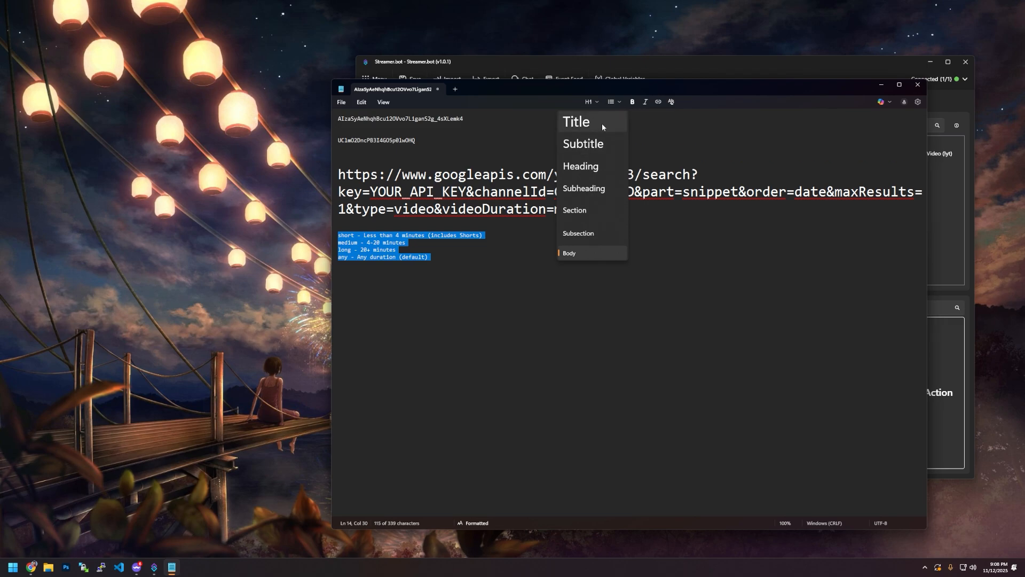
{"action": "left_click", "coordinate": [587, 123]}
{"action": "left_click", "coordinate": [475, 275]}
Examine the medium, short and long duration descriptions in the notes below the request URL.
{"action": "left_click_drag", "start_coordinate": [416, 259], "coordinate": [446, 262]}
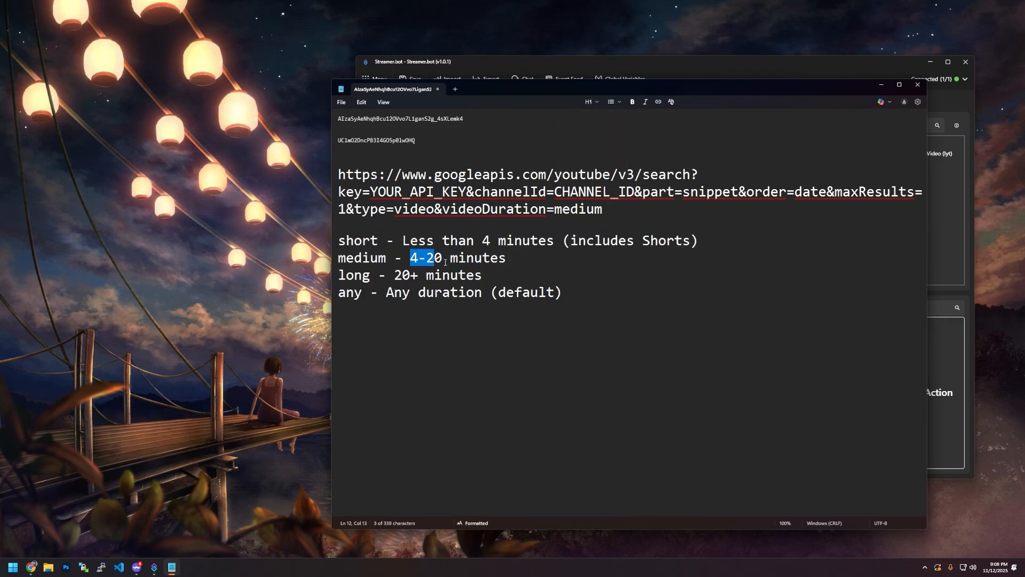
{"action": "left_click", "coordinate": [450, 260]}
{"action": "double_click", "coordinate": [372, 242]}
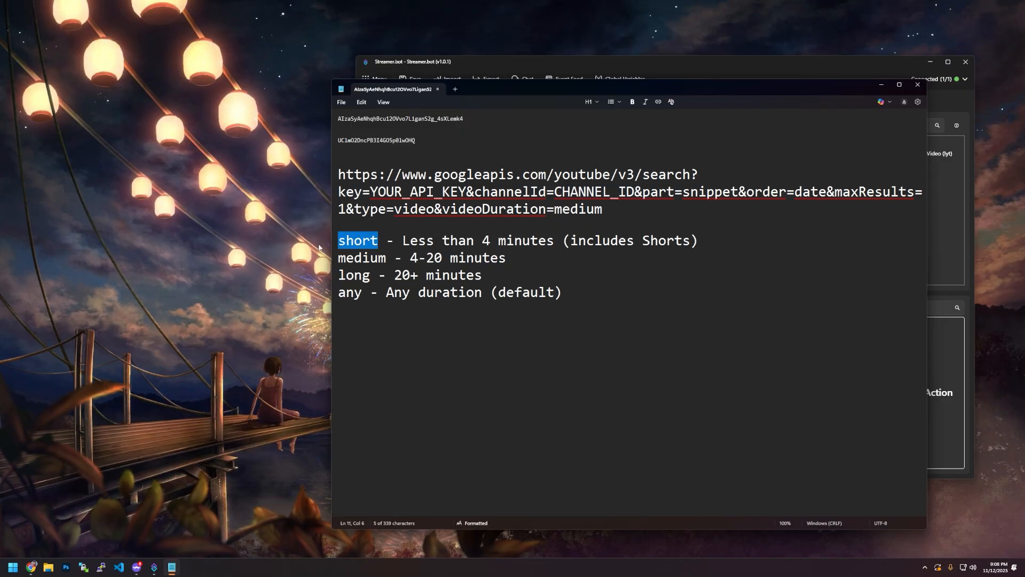
{"action": "left_click_drag", "start_coordinate": [474, 241], "coordinate": [689, 241]}
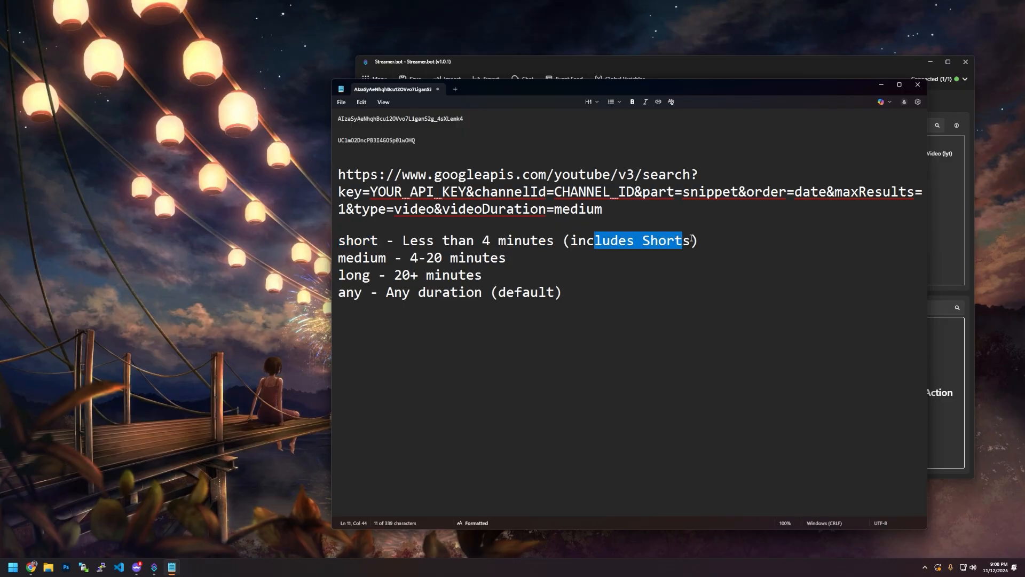
{"action": "left_click", "coordinate": [688, 241]}
{"action": "left_click_drag", "start_coordinate": [354, 275], "coordinate": [508, 275]}
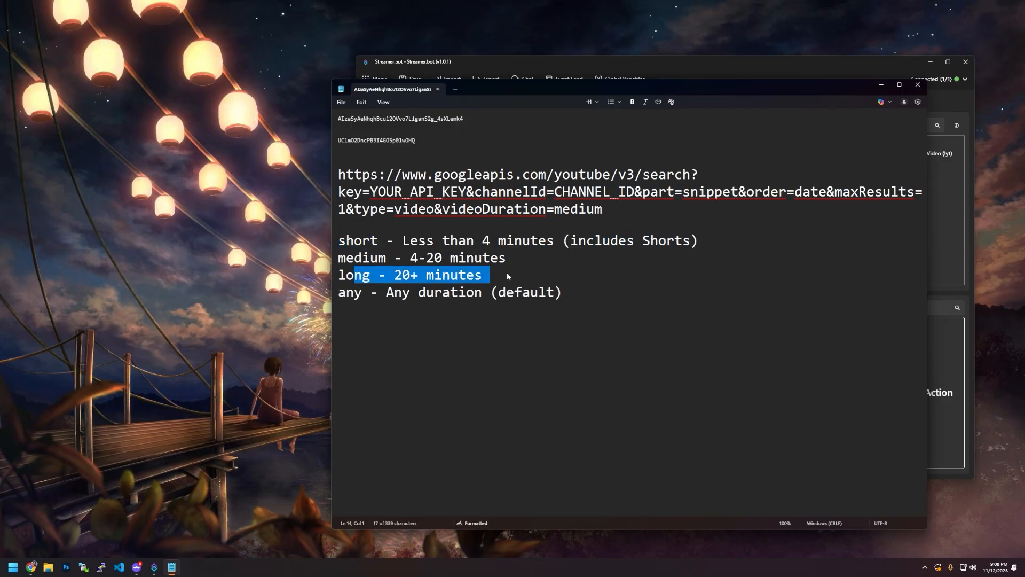
{"action": "left_click", "coordinate": [386, 275]}
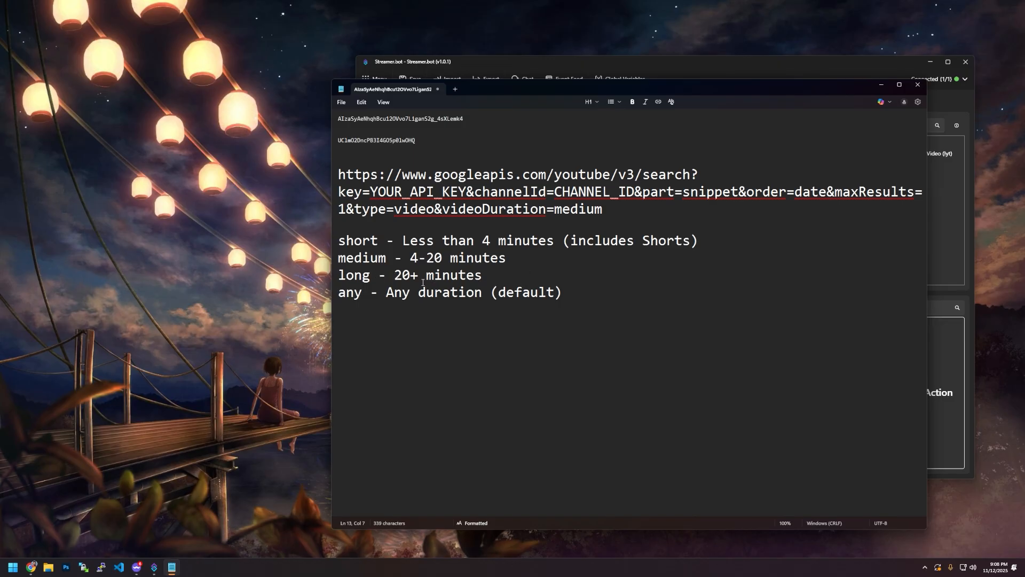
Set the videoDuration parameter in the request URL to long.
{"action": "key", "text": "Left"}
{"action": "key", "text": "Left"}
{"action": "key", "text": "shift+Left"}
{"action": "key", "text": "shift+Left"}
{"action": "key", "text": "shift+Left"}
{"action": "key", "text": "shift+Left"}
{"action": "double_click", "coordinate": [578, 211]}
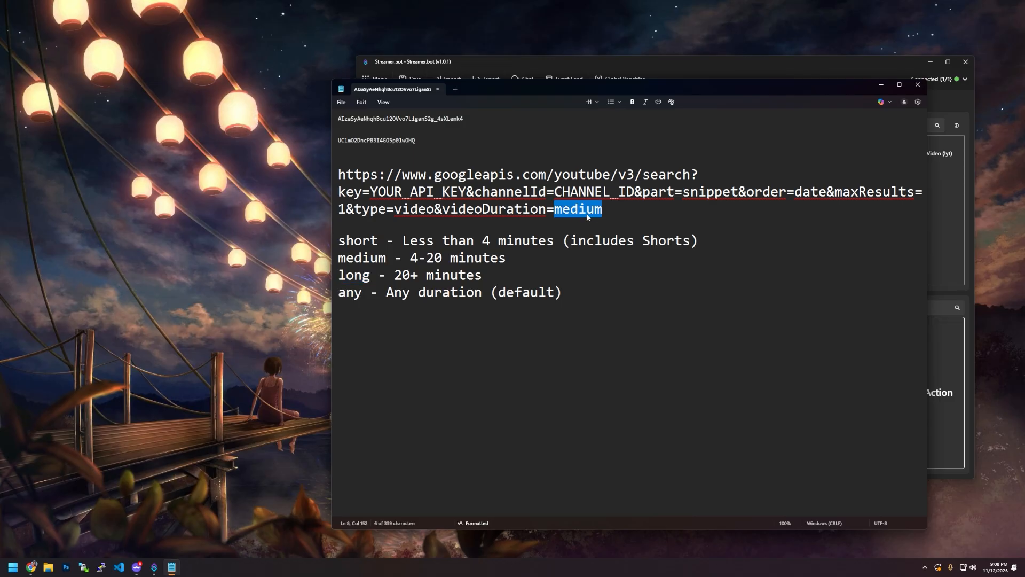
{"action": "type", "text": "long"}
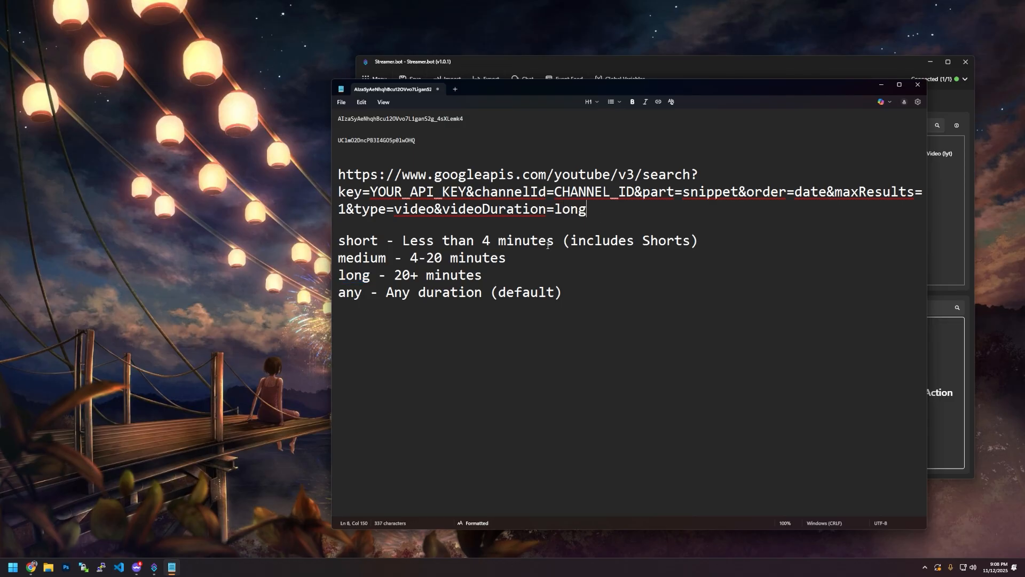
Change the videoDuration value to any, copy the whole &videoDuration=any parameter and delete it from the request URL.
{"action": "double_click", "coordinate": [567, 209]}
{"action": "type", "text": "any"}
{"action": "left_click_drag", "start_coordinate": [611, 206], "coordinate": [434, 208]}
{"action": "key", "text": "ctrl+c"}
{"action": "key", "text": "BackSpace"}
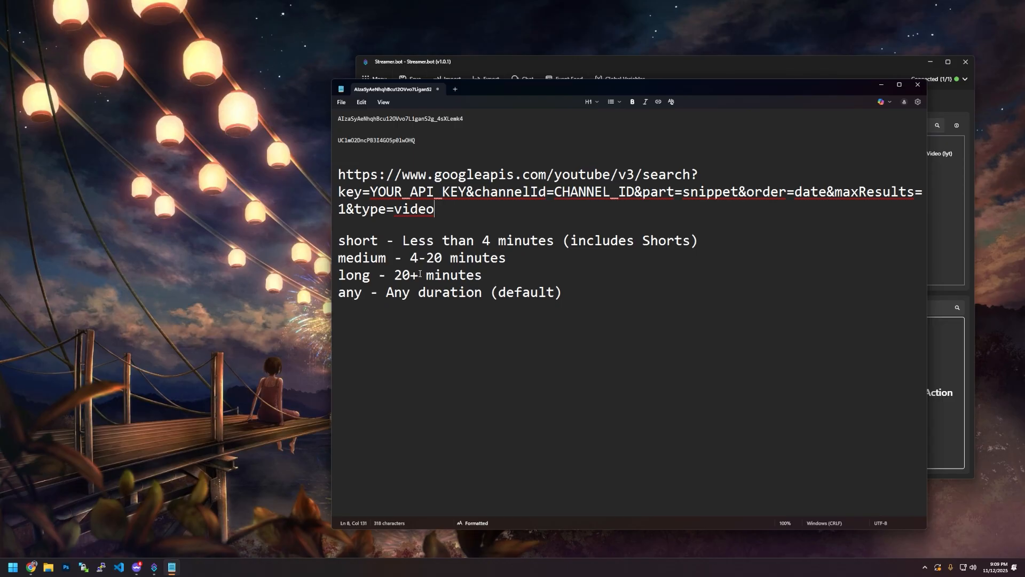
{"action": "double_click", "coordinate": [394, 240]}
{"action": "double_click", "coordinate": [358, 241]}
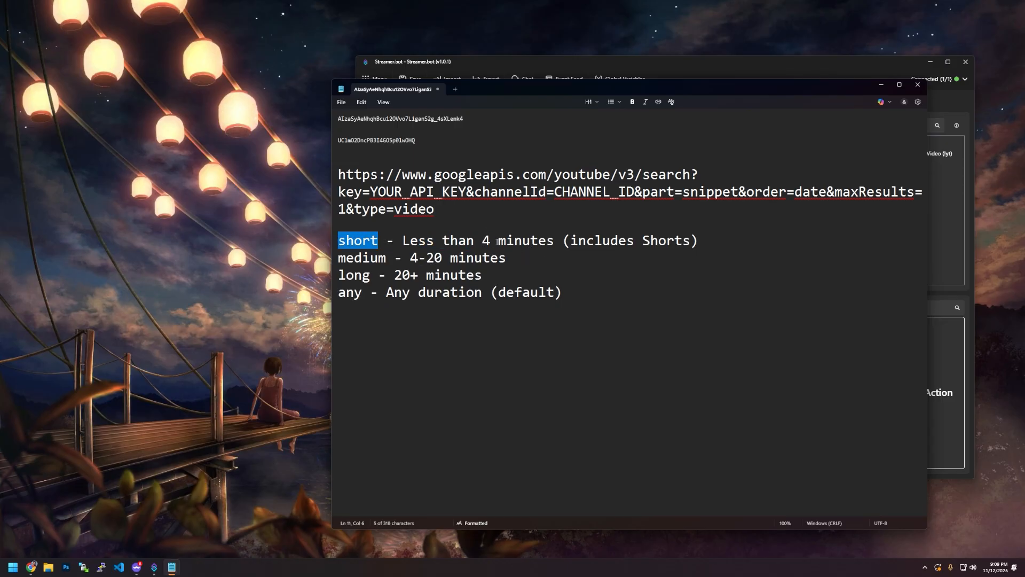
Paste the videoDuration parameter back at the end of the request URL and replace its value with long.
{"action": "left_click", "coordinate": [477, 216]}
{"action": "key", "text": "ctrl+v"}
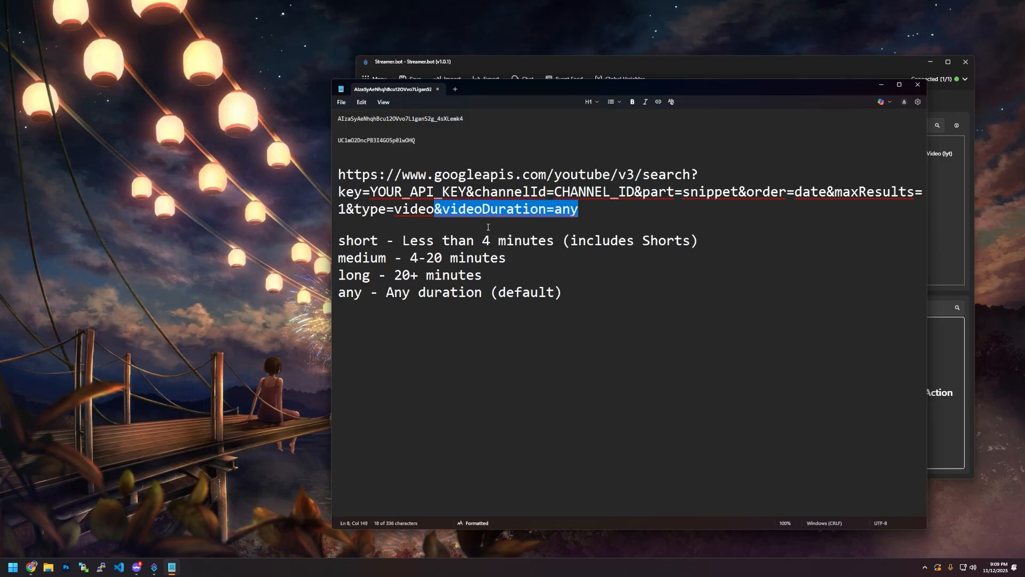
{"action": "key", "text": "Right"}
{"action": "key", "text": "BackSpace"}
{"action": "key", "text": "BackSpace"}
{"action": "key", "text": "BackSpace"}
{"action": "type", "text": "long"}
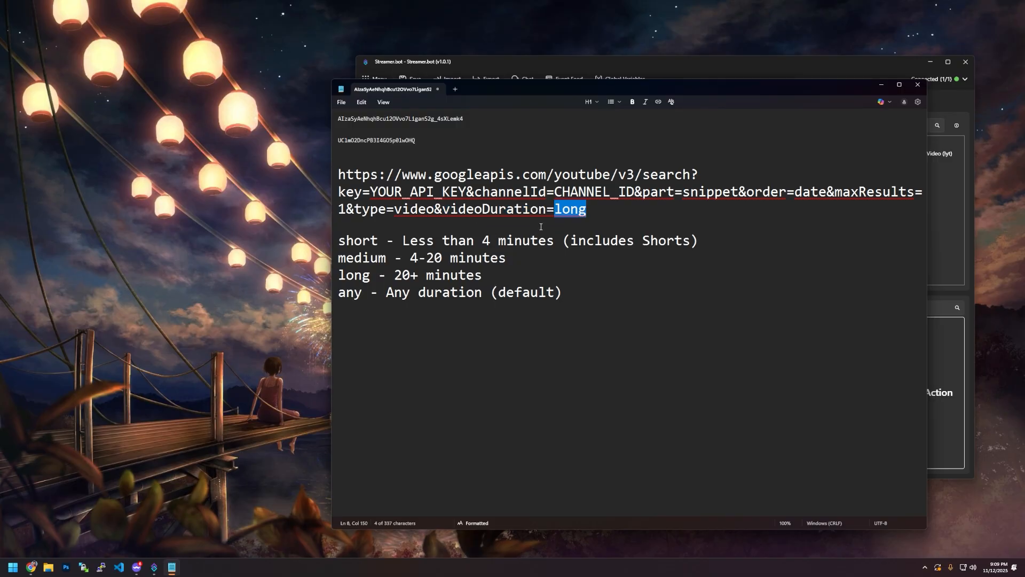
{"action": "left_click", "coordinate": [577, 222]}
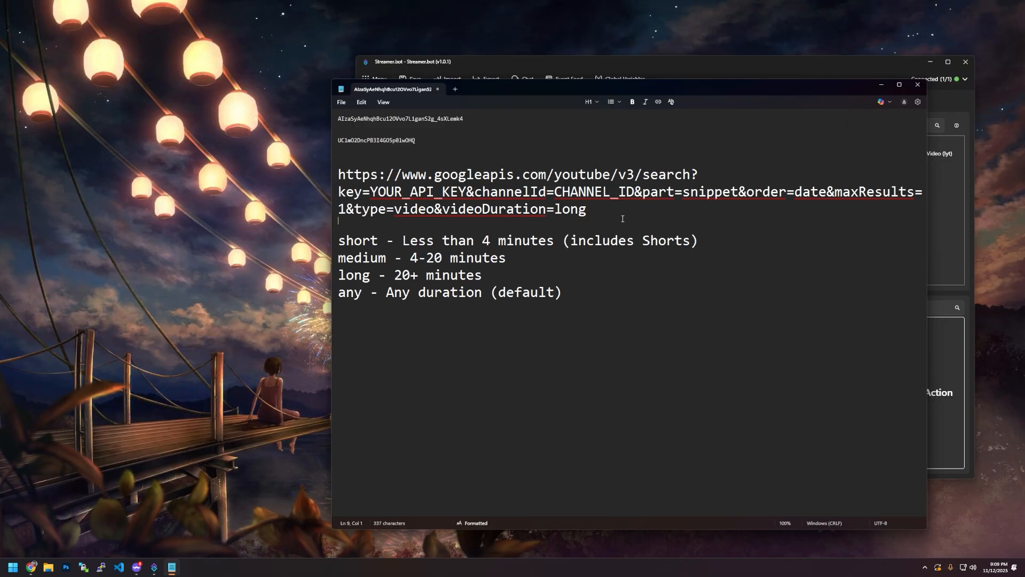
Replace the YOUR_API_KEY and CHANNEL_ID placeholders in the request URL with the API key and channel ID noted above it.
{"action": "double_click", "coordinate": [401, 118]}
{"action": "key", "text": "ctrl+c"}
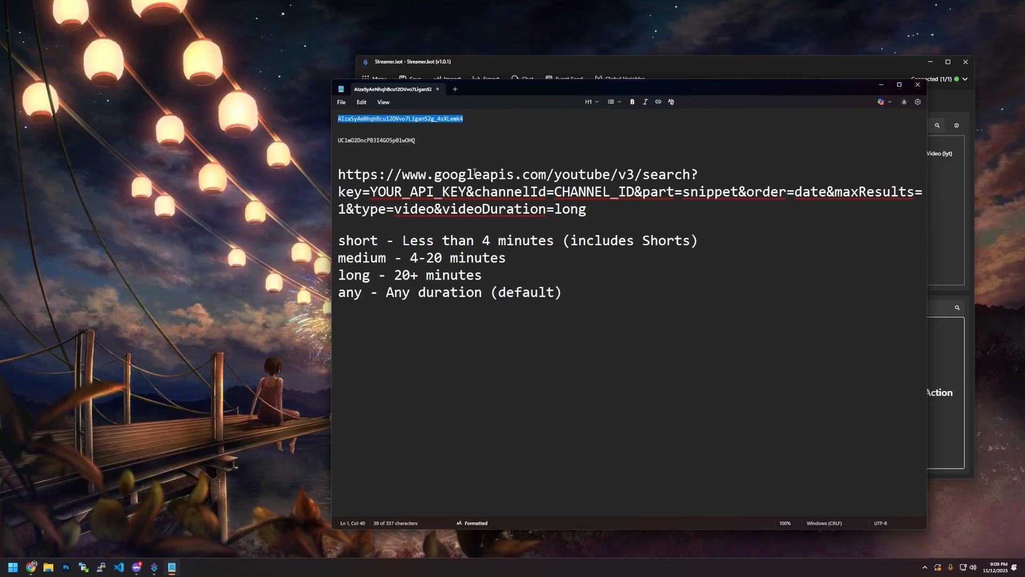
{"action": "left_click_drag", "start_coordinate": [371, 193], "coordinate": [471, 192]}
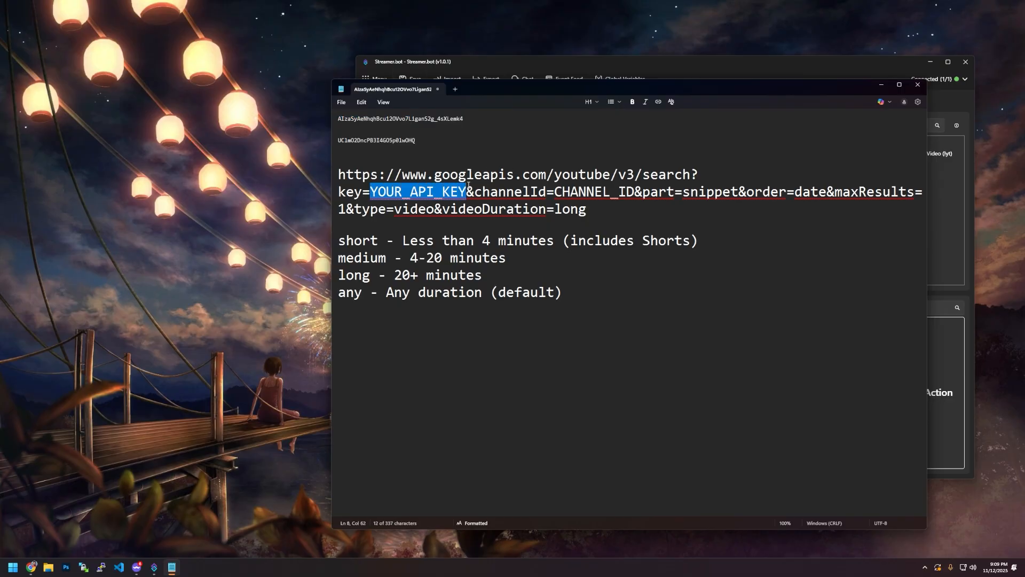
{"action": "key", "text": "ctrl+v"}
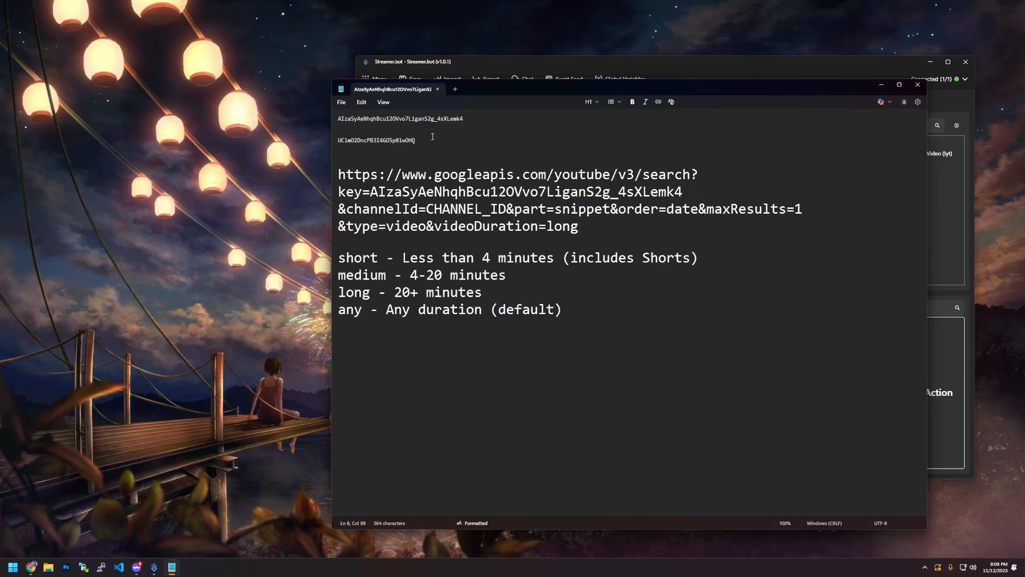
{"action": "double_click", "coordinate": [342, 140]}
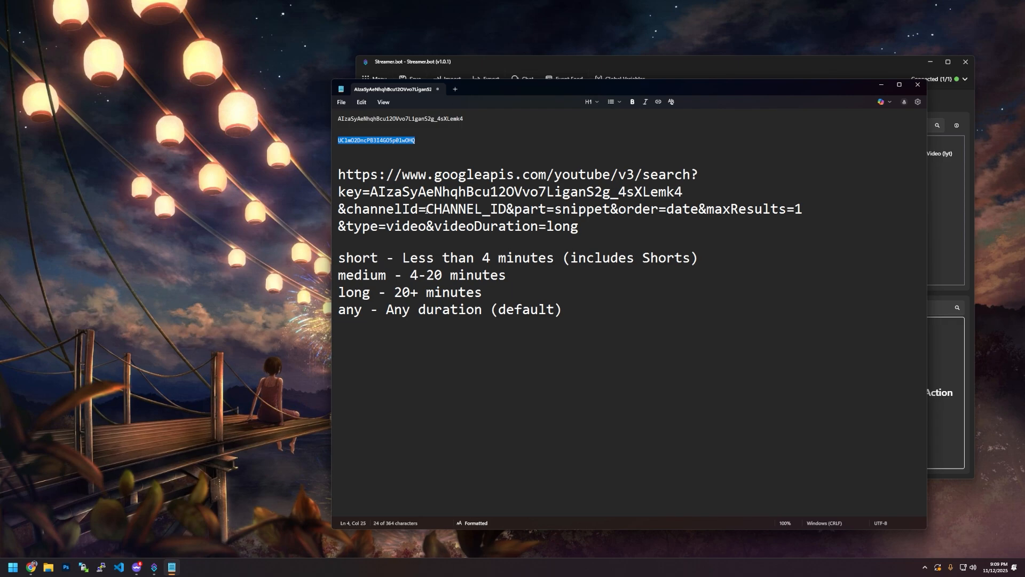
{"action": "left_click_drag", "start_coordinate": [426, 209], "coordinate": [506, 210]}
{"action": "type", "text": "UClmO2DncPB3I4GO5p0lwOHQ"}
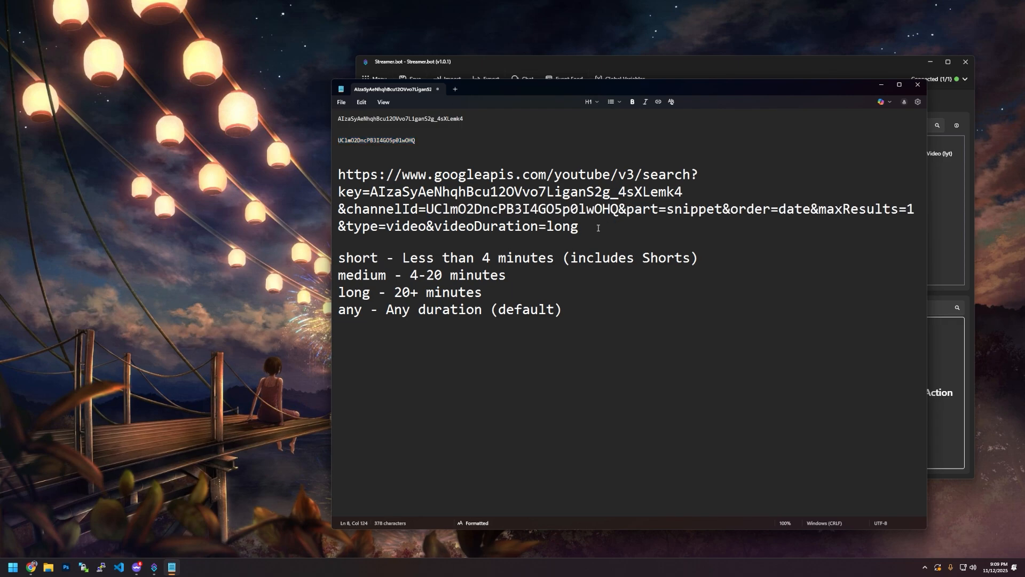
Copy the completed request URL, including its API key, and load it in the Chrome browser.
{"action": "left_click_drag", "start_coordinate": [598, 228], "coordinate": [338, 175]}
{"action": "key", "text": "ctrl+c"}
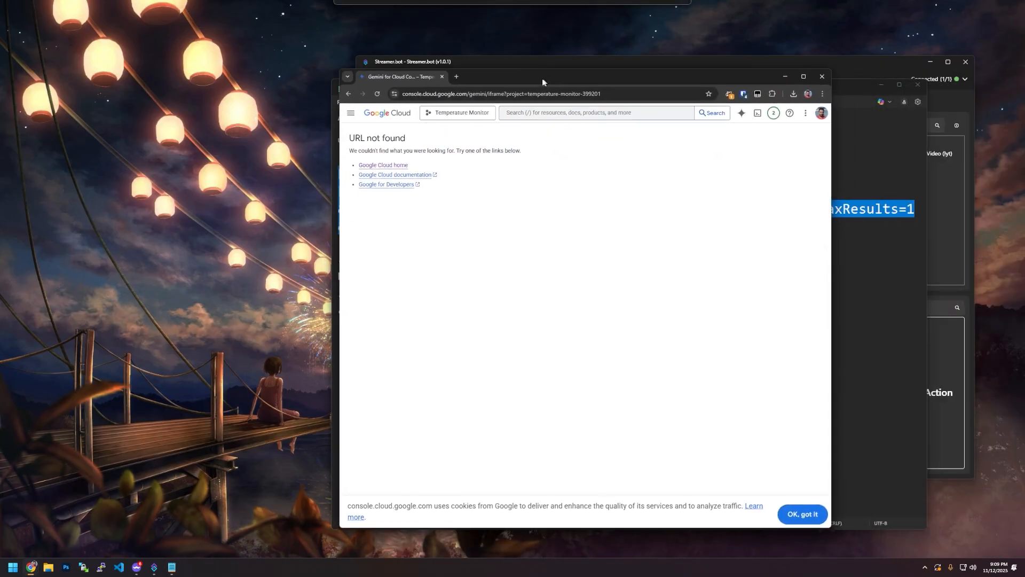
{"action": "left_click", "coordinate": [423, 98]}
{"action": "key", "text": "ctrl+v"}
{"action": "key", "text": "Return"}
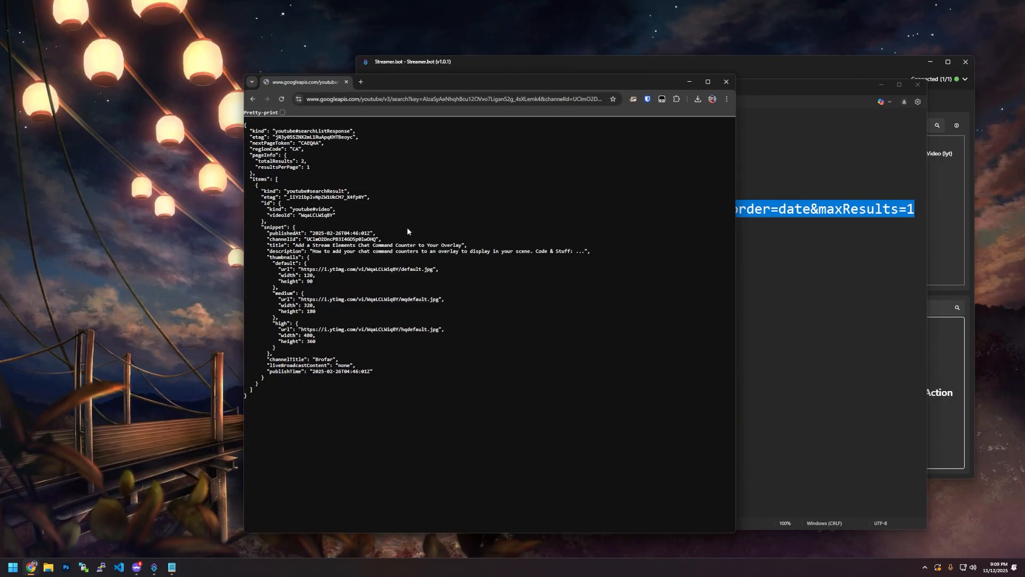
Enlarge the JSON response to 175%, place the browser window beside the notes and look through the whole response.
{"action": "left_click_drag", "start_coordinate": [244, 124], "coordinate": [431, 481]}
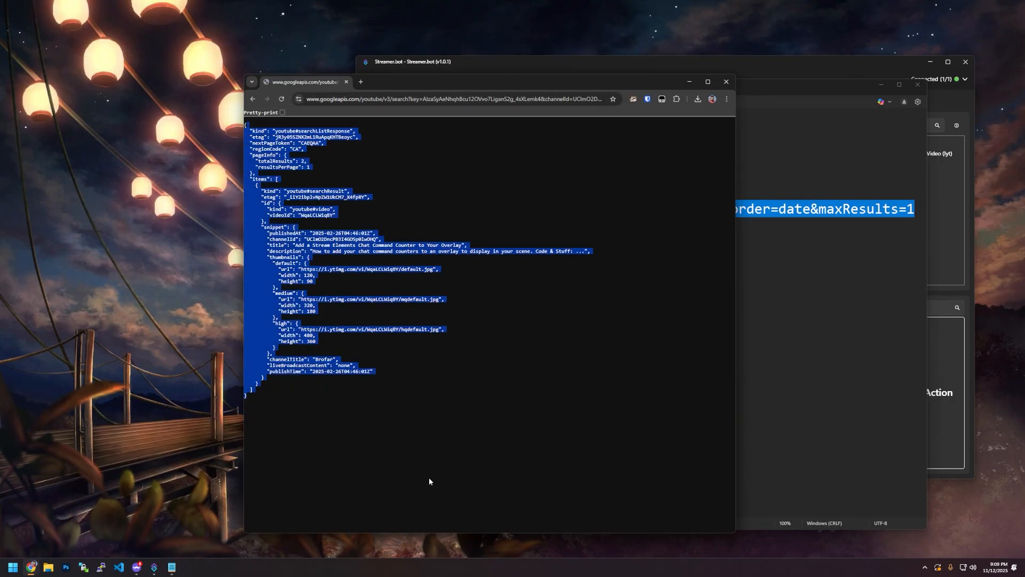
{"action": "left_click", "coordinate": [450, 426]}
{"action": "scroll", "coordinate": [476, 285], "scroll_direction": "up", "scroll_amount": 3, "text": "ctrl"}
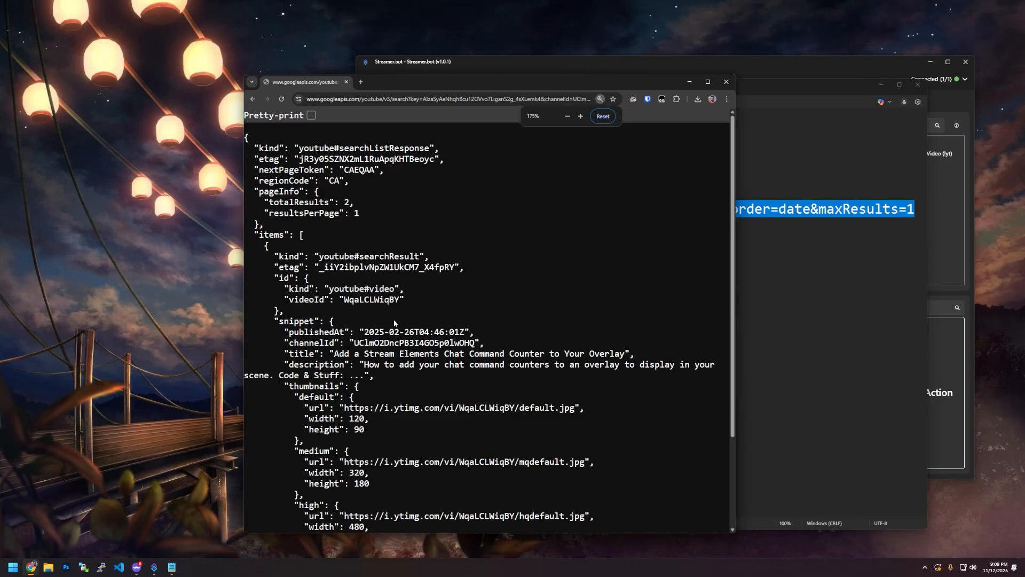
{"action": "double_click", "coordinate": [516, 83]}
{"action": "scroll", "coordinate": [438, 226], "scroll_direction": "up", "scroll_amount": 1, "text": "ctrl"}
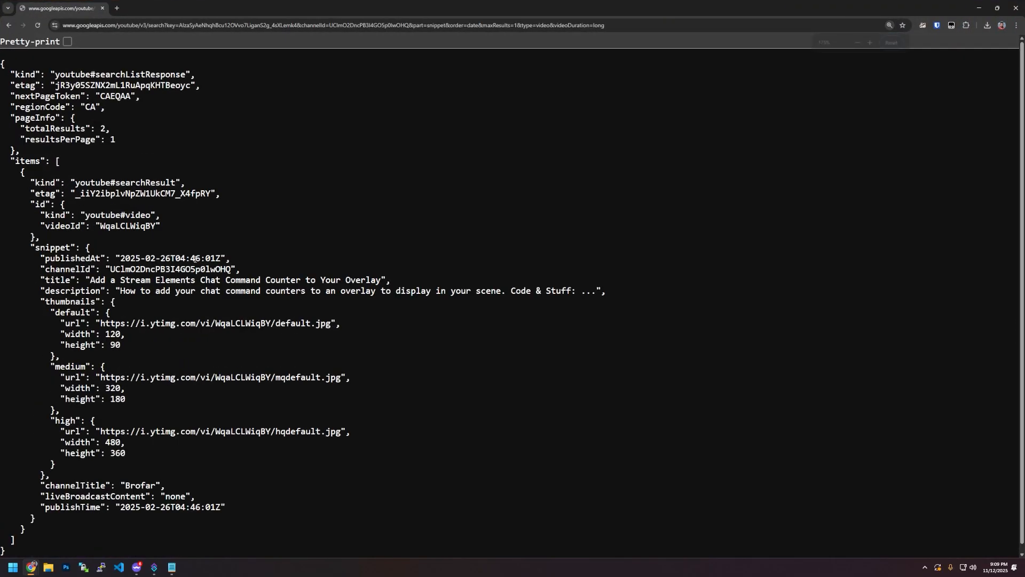
{"action": "left_click_drag", "start_coordinate": [201, 9], "coordinate": [673, 24]}
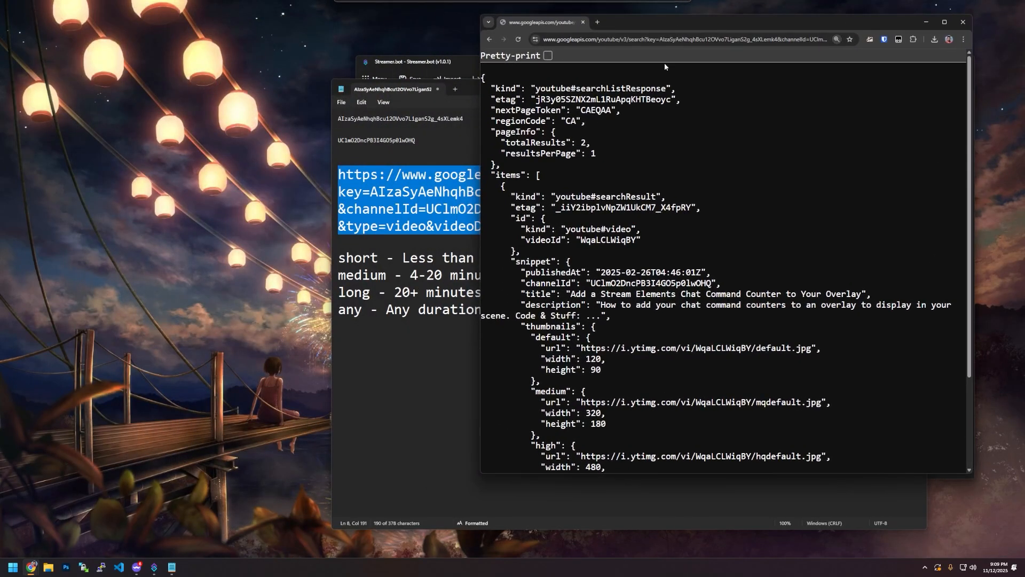
{"action": "scroll", "coordinate": [822, 240], "scroll_direction": "down", "scroll_amount": 3}
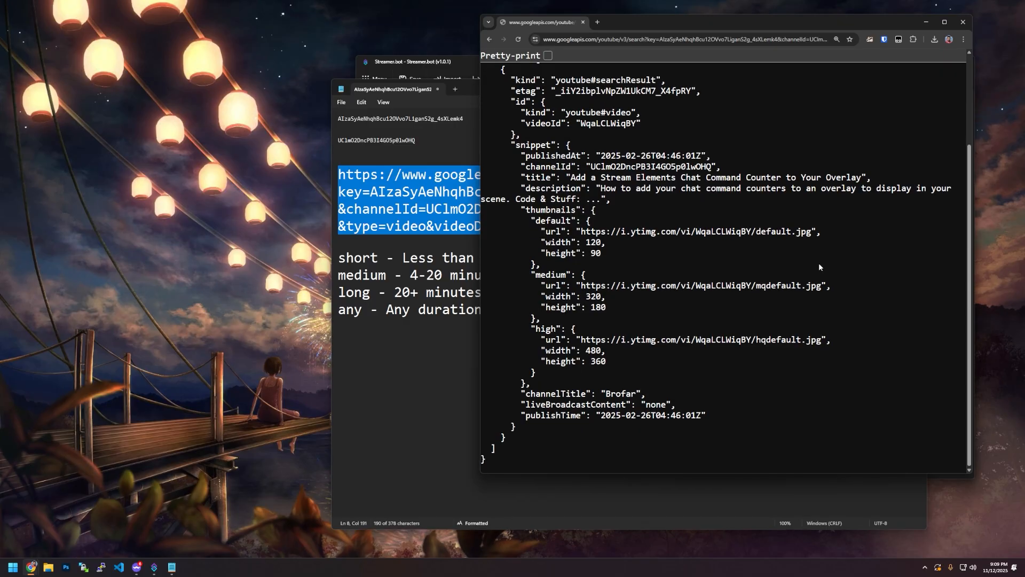
{"action": "scroll", "coordinate": [790, 278], "scroll_direction": "up", "scroll_amount": 3}
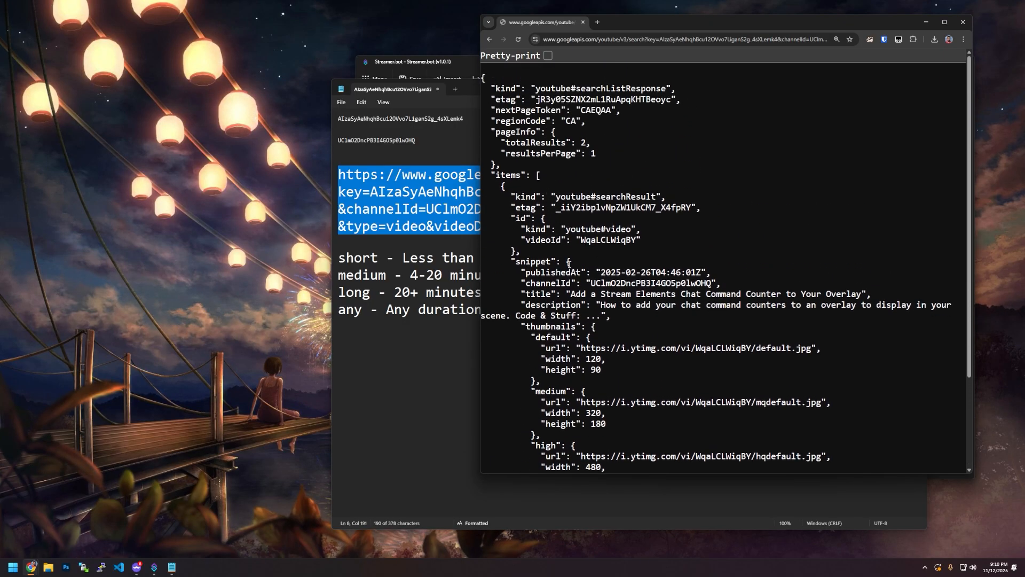
Examine the response's videoId, title, description and thumbnail entries, including the hqdefault.jpg image in a new tab, and move the browser window aside.
{"action": "left_click_drag", "start_coordinate": [514, 295], "coordinate": [606, 336]}
{"action": "left_click", "coordinate": [606, 335]}
{"action": "double_click", "coordinate": [592, 241]}
{"action": "scroll", "coordinate": [597, 272], "scroll_direction": "down", "scroll_amount": 1}
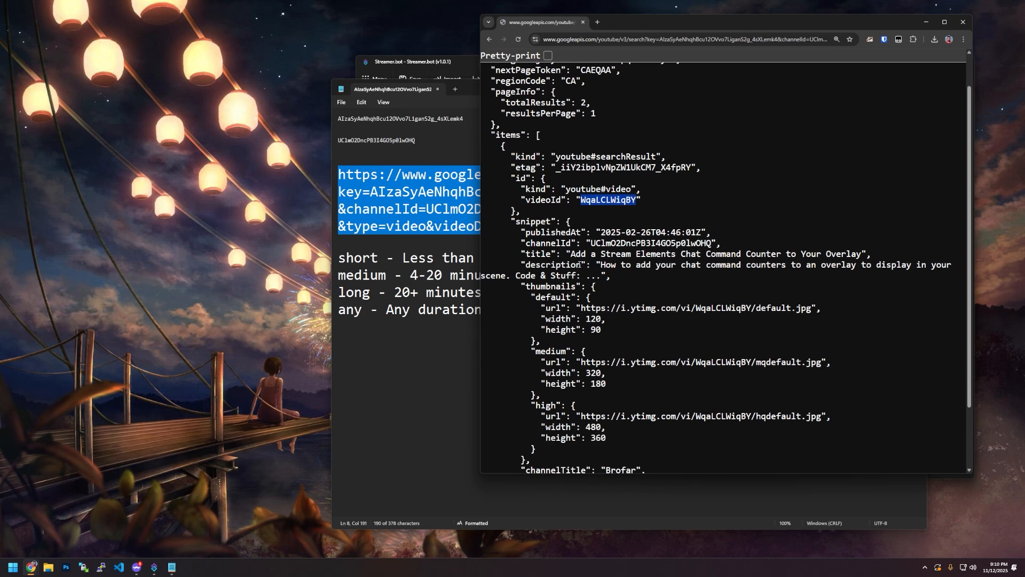
{"action": "double_click", "coordinate": [581, 254]}
{"action": "left_click_drag", "start_coordinate": [593, 253], "coordinate": [679, 267]}
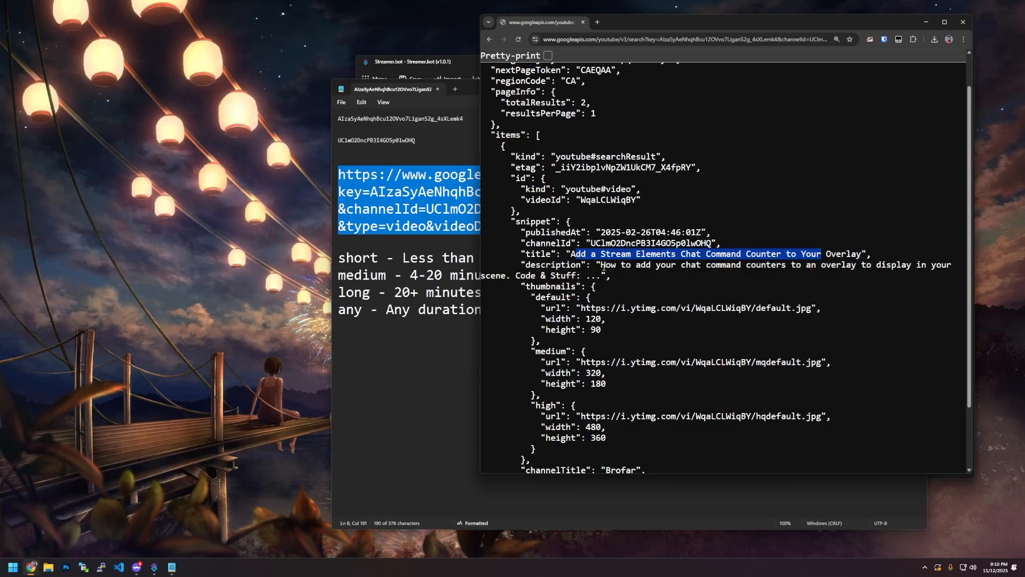
{"action": "left_click_drag", "start_coordinate": [603, 266], "coordinate": [624, 275]}
{"action": "scroll", "coordinate": [626, 290], "scroll_direction": "down", "scroll_amount": 2}
{"action": "scroll", "coordinate": [612, 294], "scroll_direction": "up", "scroll_amount": 3}
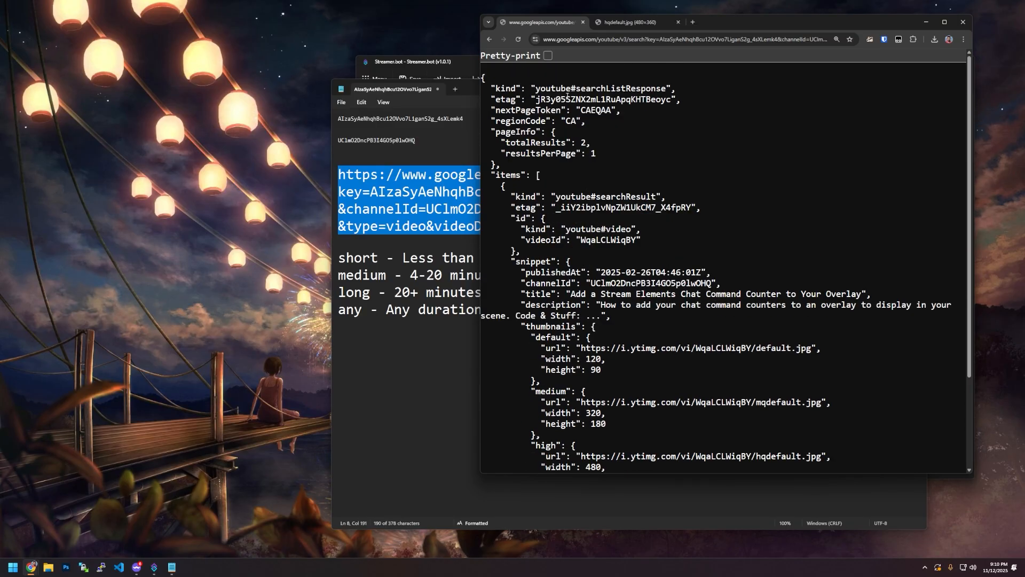
{"action": "left_click_drag", "start_coordinate": [567, 97], "coordinate": [635, 459]}
{"action": "scroll", "coordinate": [635, 459], "scroll_direction": "down", "scroll_amount": 2}
{"action": "left_click", "coordinate": [631, 329]}
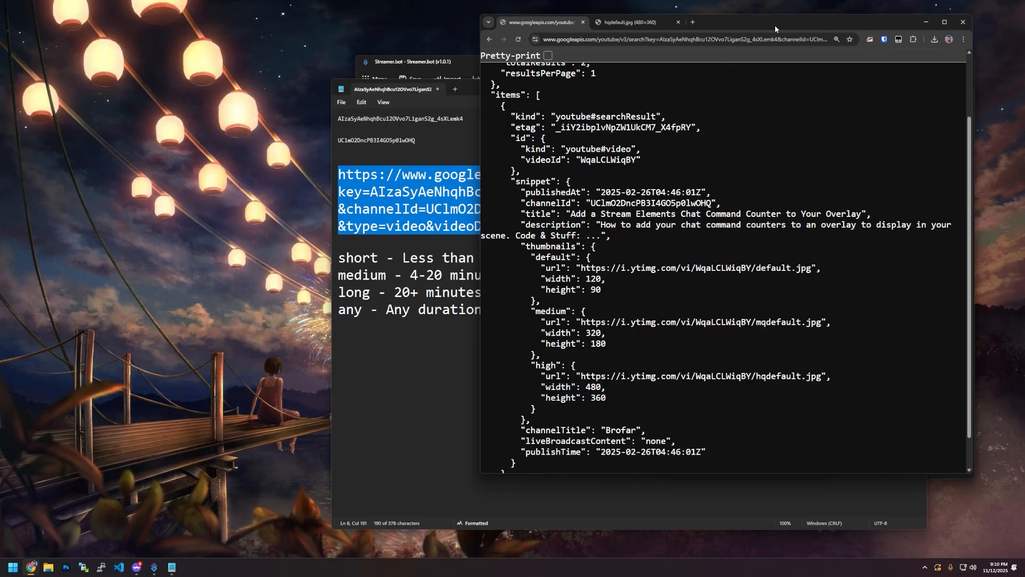
{"action": "left_click_drag", "start_coordinate": [781, 24], "coordinate": [344, 57]}
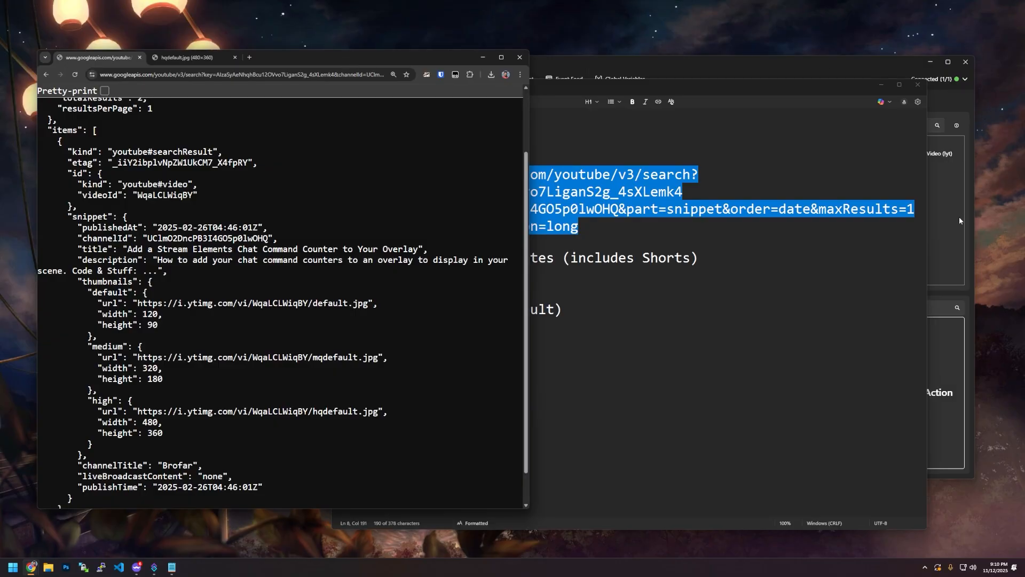
Bring Streamer.bot forward and start a Core > Network > Fetch URL sub-action in the Latest Youtube Video action.
{"action": "left_click", "coordinate": [781, 215]}
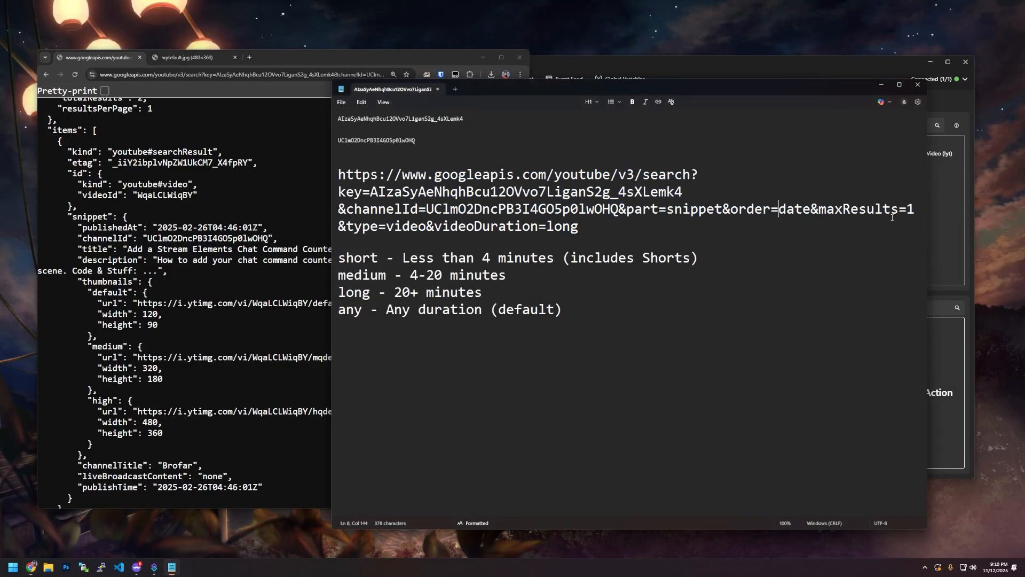
{"action": "left_click", "coordinate": [947, 224]}
{"action": "left_click_drag", "start_coordinate": [751, 65], "coordinate": [791, 46]}
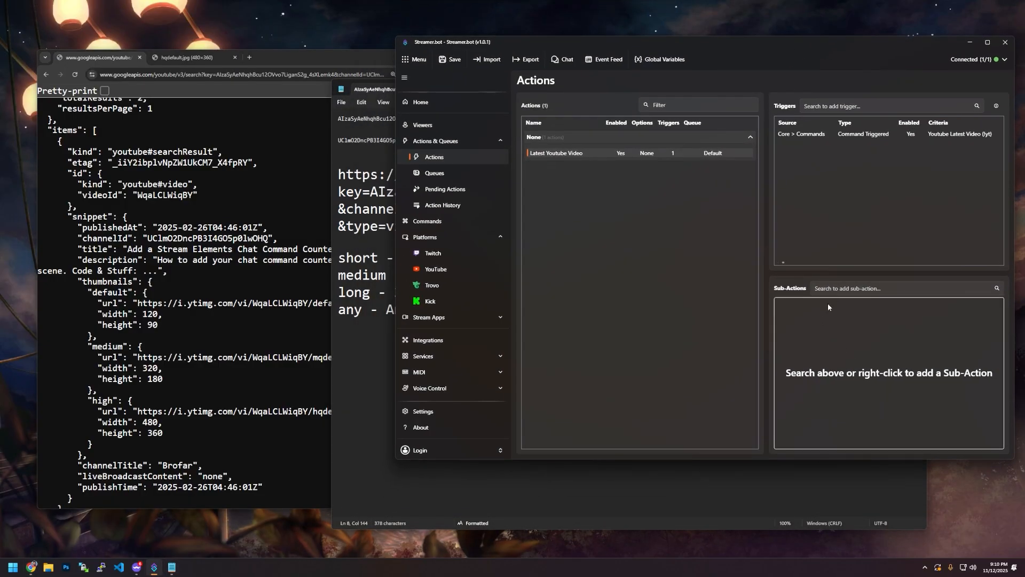
{"action": "left_click", "coordinate": [832, 287]}
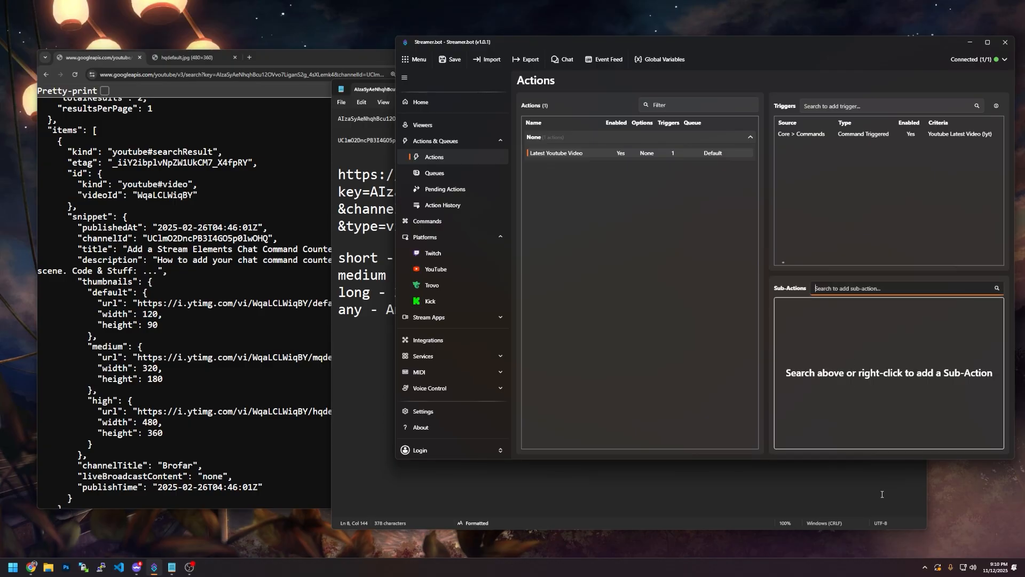
{"action": "type", "text": "fet"}
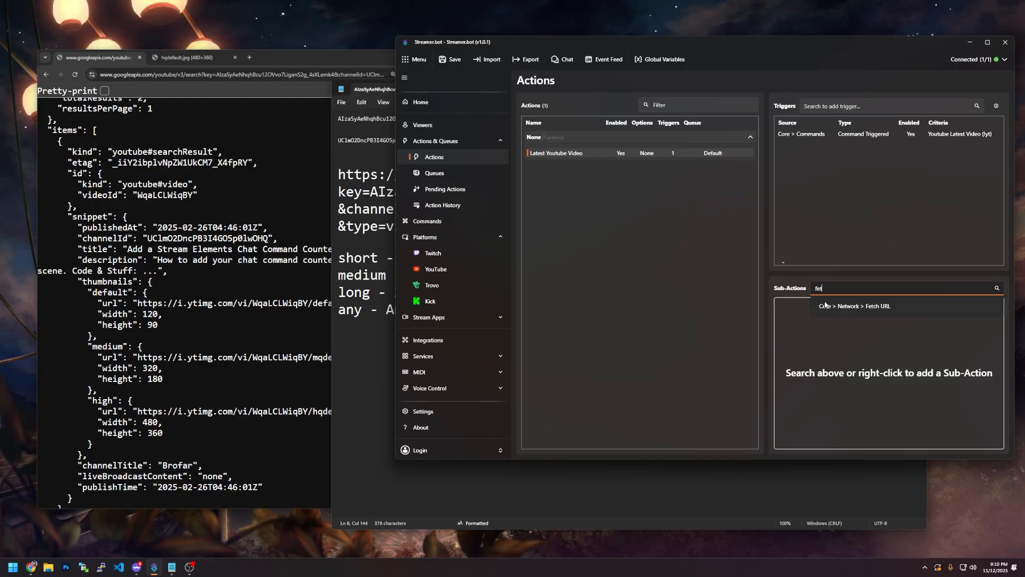
{"action": "right_click", "coordinate": [802, 360]}
{"action": "mouse_move", "coordinate": [835, 433]}
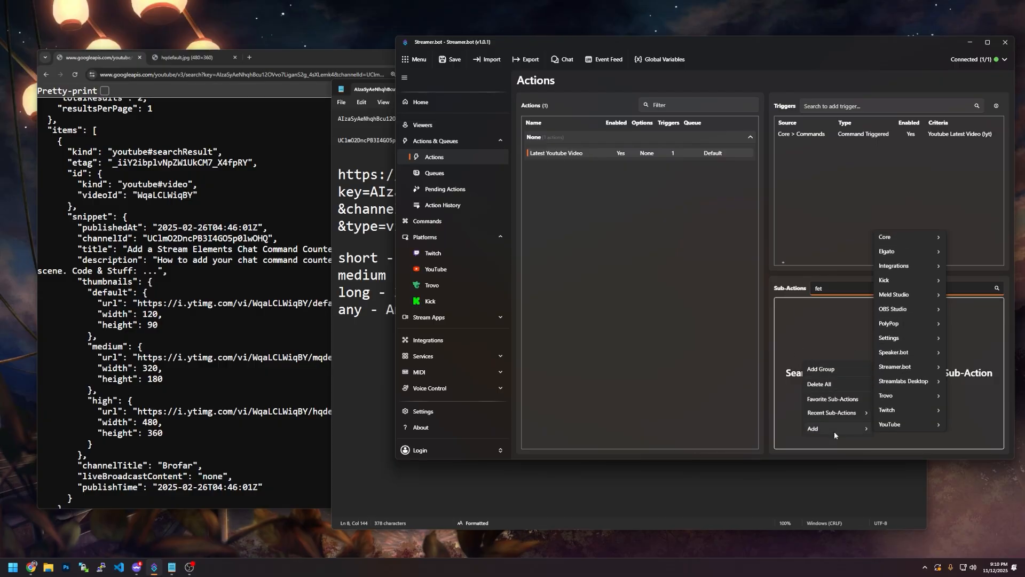
{"action": "mouse_move", "coordinate": [908, 236]}
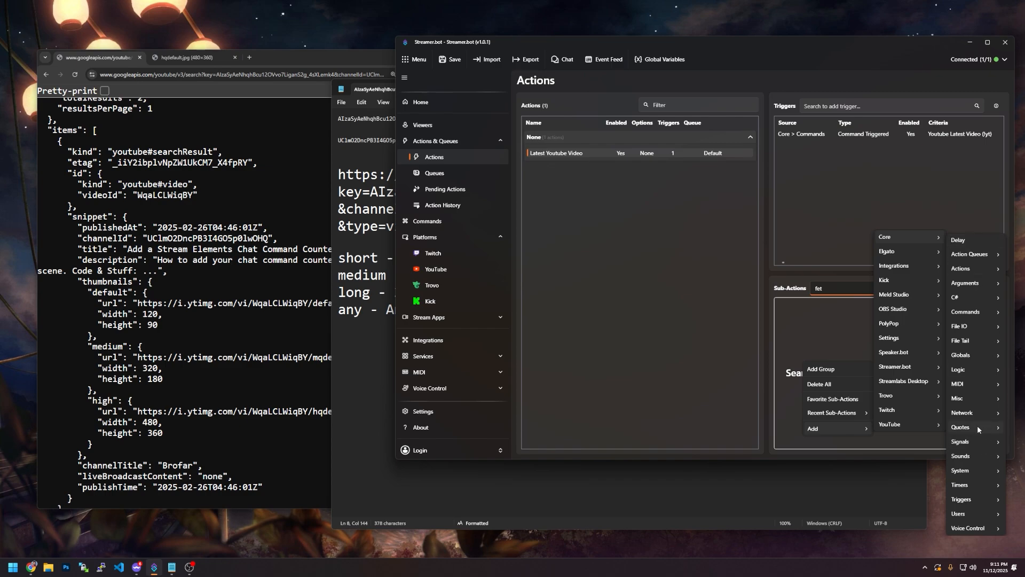
{"action": "mouse_move", "coordinate": [977, 413]}
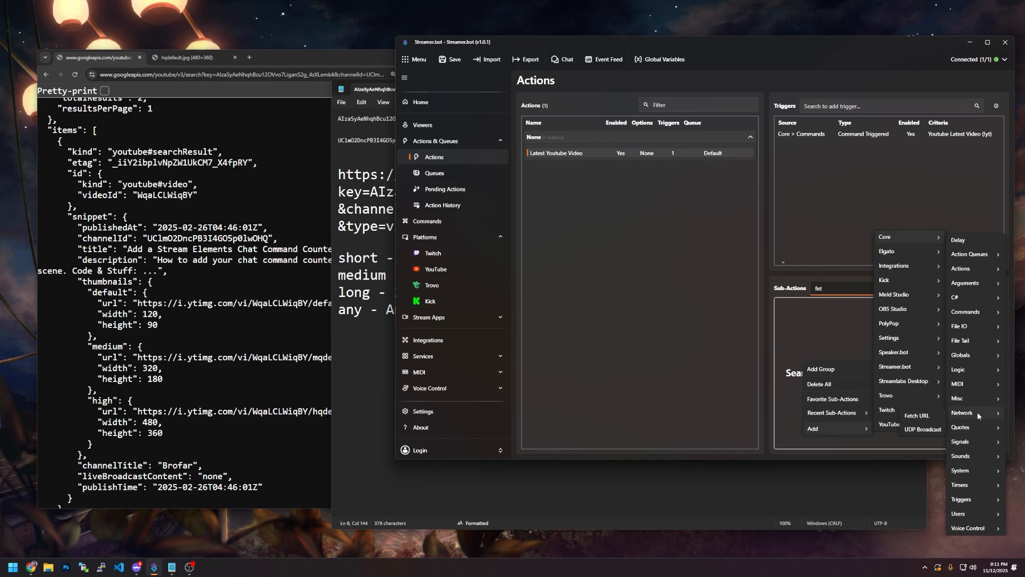
{"action": "left_click", "coordinate": [916, 416]}
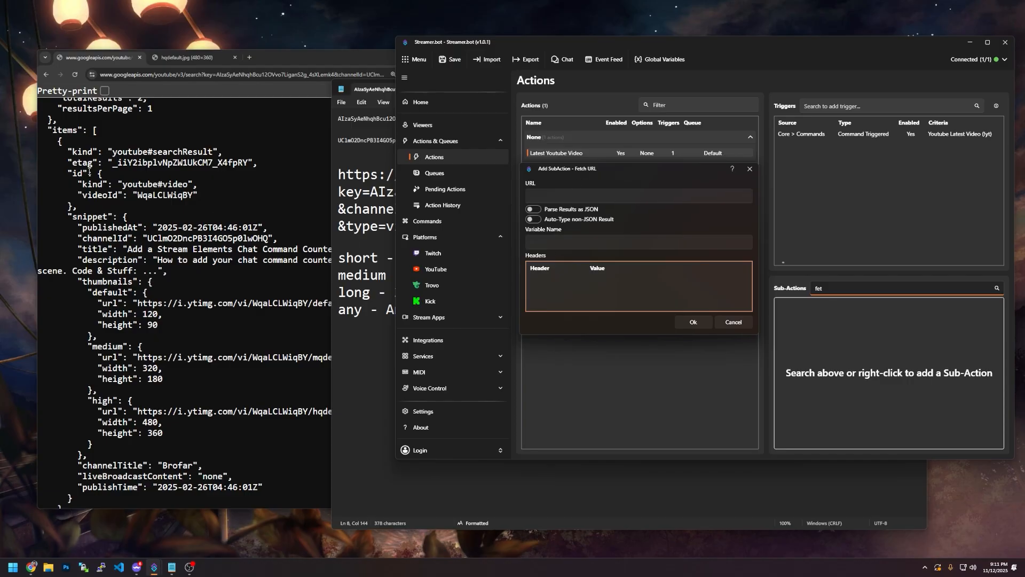
Copy the complete request URL, including its API key, from the notes into the Fetch URL sub-action's URL.
{"action": "left_click", "coordinate": [370, 310]}
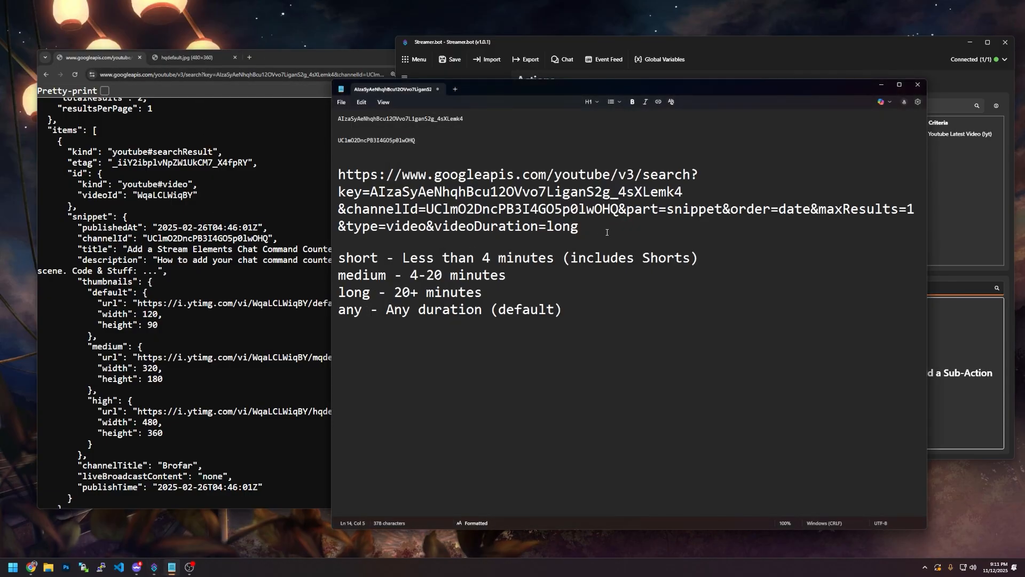
{"action": "left_click_drag", "start_coordinate": [607, 232], "coordinate": [303, 173]}
{"action": "key", "text": "ctrl+c"}
{"action": "left_click_drag", "start_coordinate": [626, 80], "coordinate": [678, 51]}
{"action": "left_click", "coordinate": [454, 163]}
{"action": "left_click_drag", "start_coordinate": [495, 180], "coordinate": [607, 180]}
{"action": "left_click_drag", "start_coordinate": [532, 62], "coordinate": [738, 77]}
{"action": "left_click", "coordinate": [556, 171]}
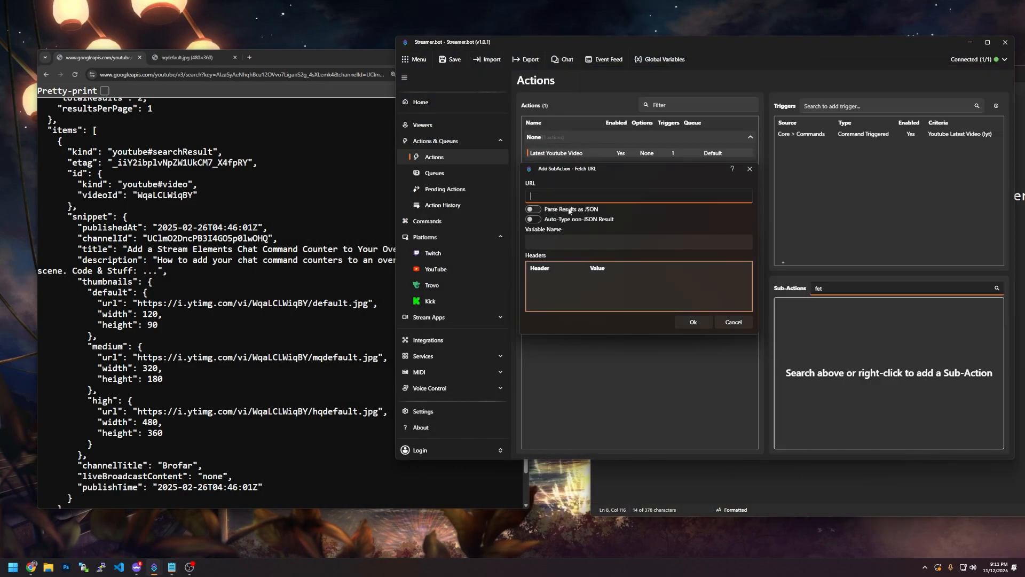
{"action": "key", "text": "ctrl+v"}
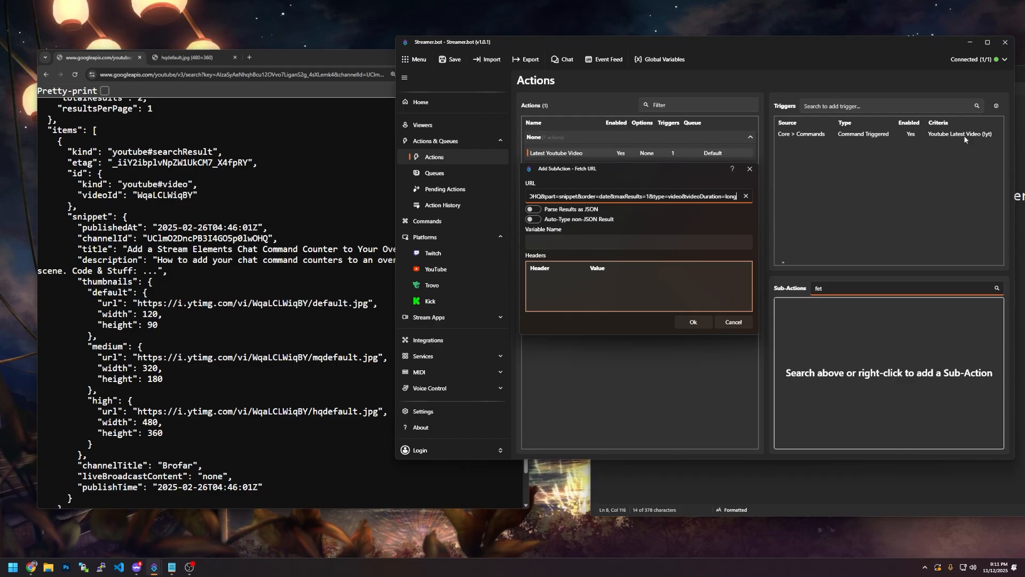
Enable Parse Results as JSON, set the variable name to yt and save the Fetch URL sub-action.
{"action": "left_click", "coordinate": [535, 210]}
{"action": "left_click_drag", "start_coordinate": [104, 128], "coordinate": [133, 402]}
{"action": "scroll", "coordinate": [104, 119], "scroll_direction": "up", "scroll_amount": 1}
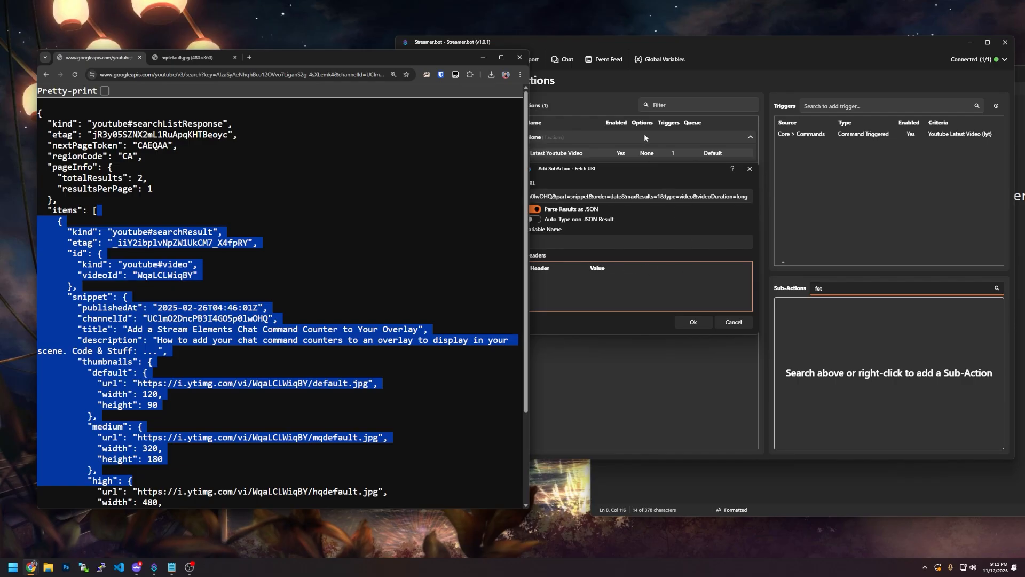
{"action": "left_click", "coordinate": [640, 169]}
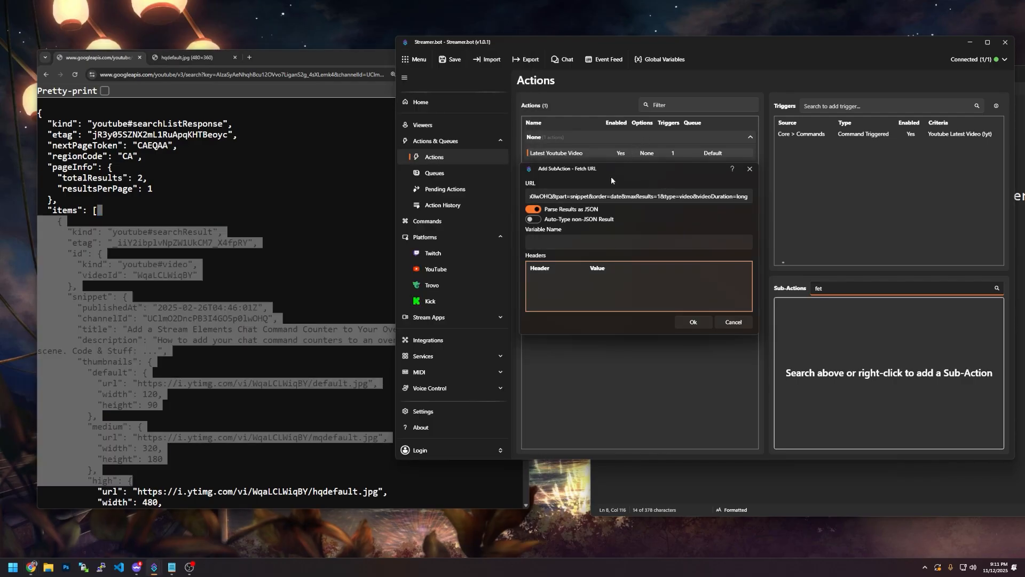
{"action": "left_click", "coordinate": [555, 244]}
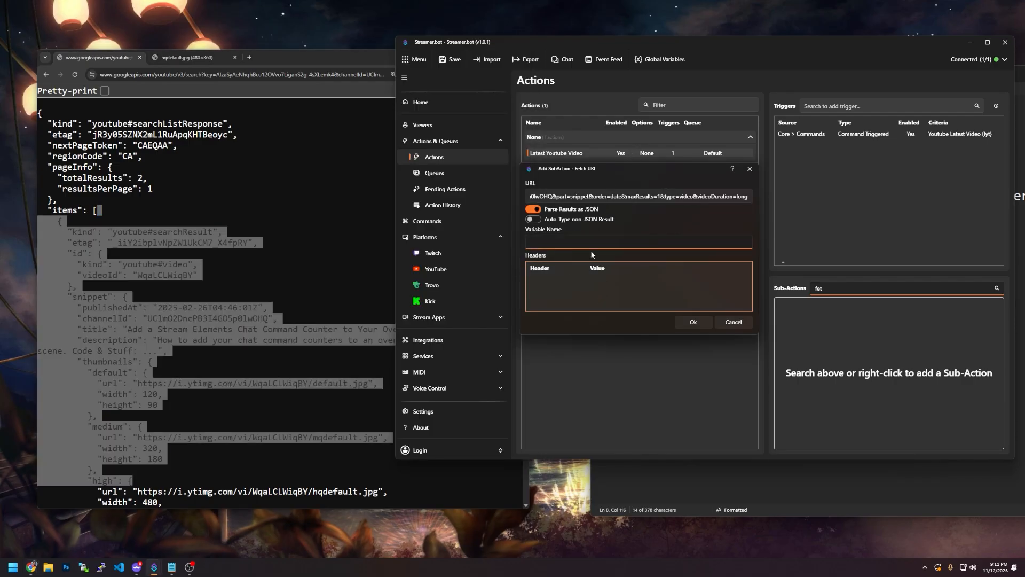
{"action": "left_click", "coordinate": [158, 182]}
{"action": "left_click_drag", "start_coordinate": [49, 107], "coordinate": [160, 502]}
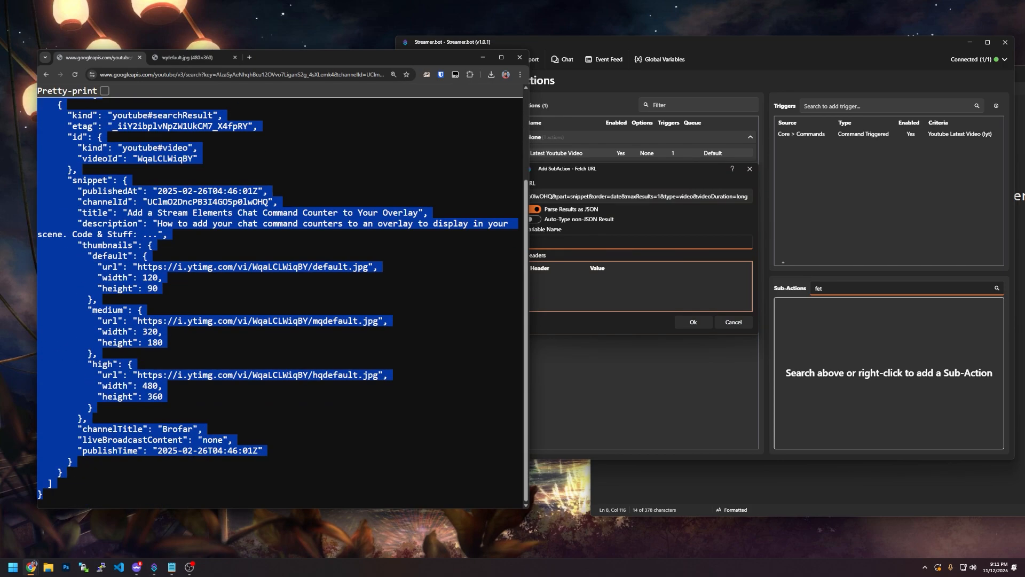
{"action": "scroll", "coordinate": [232, 371], "scroll_direction": "up", "scroll_amount": 2}
{"action": "left_click", "coordinate": [594, 244]}
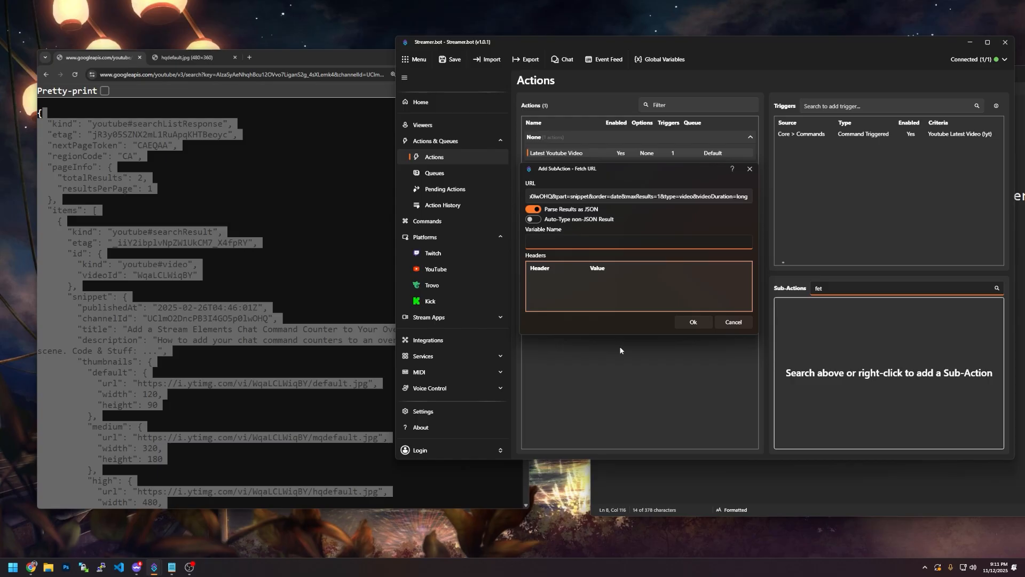
{"action": "type", "text": "yt"}
{"action": "left_click", "coordinate": [692, 322]}
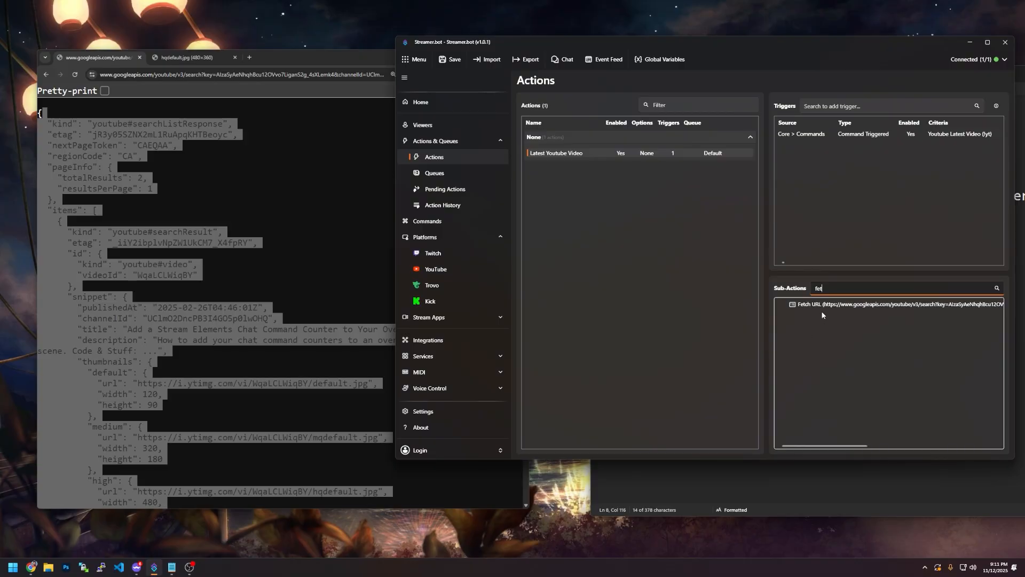
Review the full JSON response that the Fetch URL sub-action stores in its variable.
{"action": "left_click", "coordinate": [809, 304]}
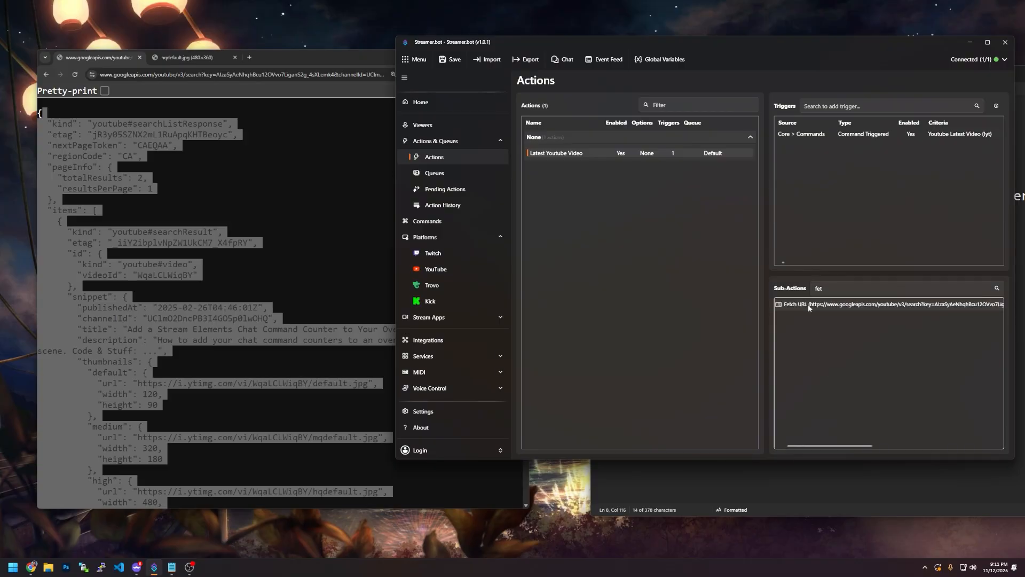
{"action": "key", "text": "alt+Tab"}
{"action": "left_click", "coordinate": [147, 147]}
{"action": "left_click_drag", "start_coordinate": [39, 113], "coordinate": [259, 574]}
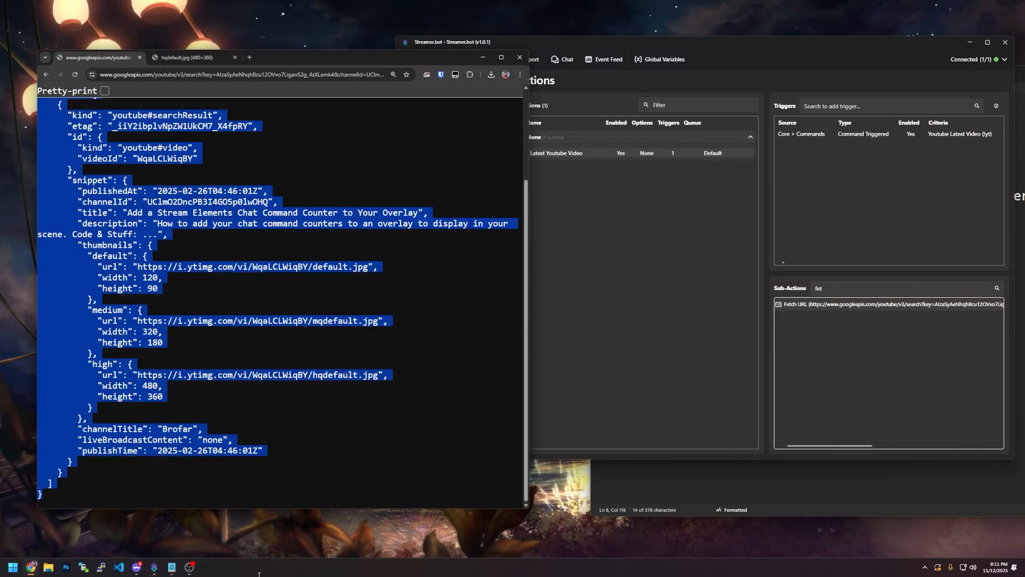
{"action": "left_click", "coordinate": [910, 377]}
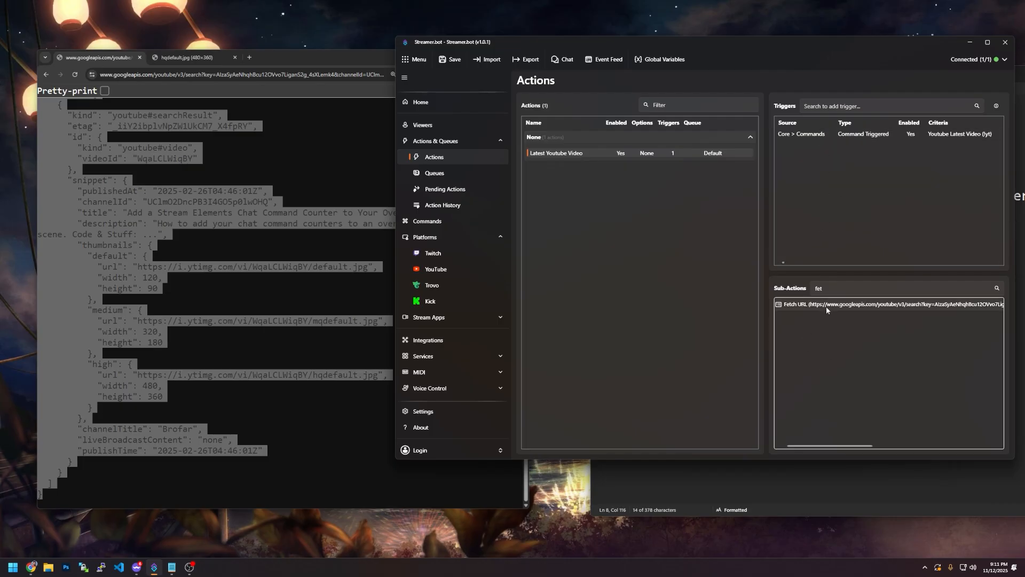
Start a Twitch > Chat > Send Message to Channel sub-action and move its dialog clear of the sub-action list.
{"action": "right_click", "coordinate": [794, 323]}
{"action": "left_click", "coordinate": [845, 288]}
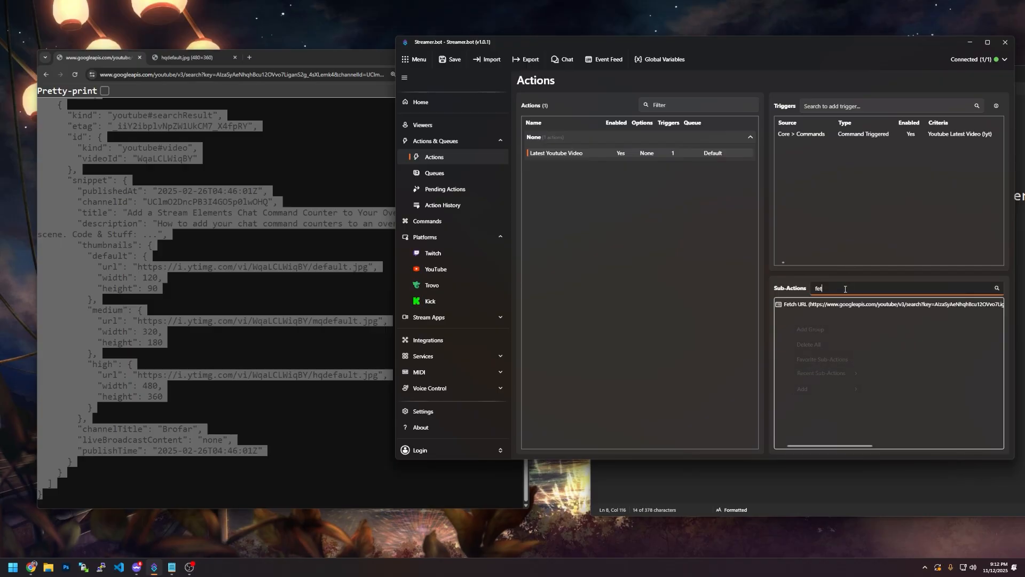
{"action": "double_click", "coordinate": [845, 287]}
{"action": "type", "text": "message"}
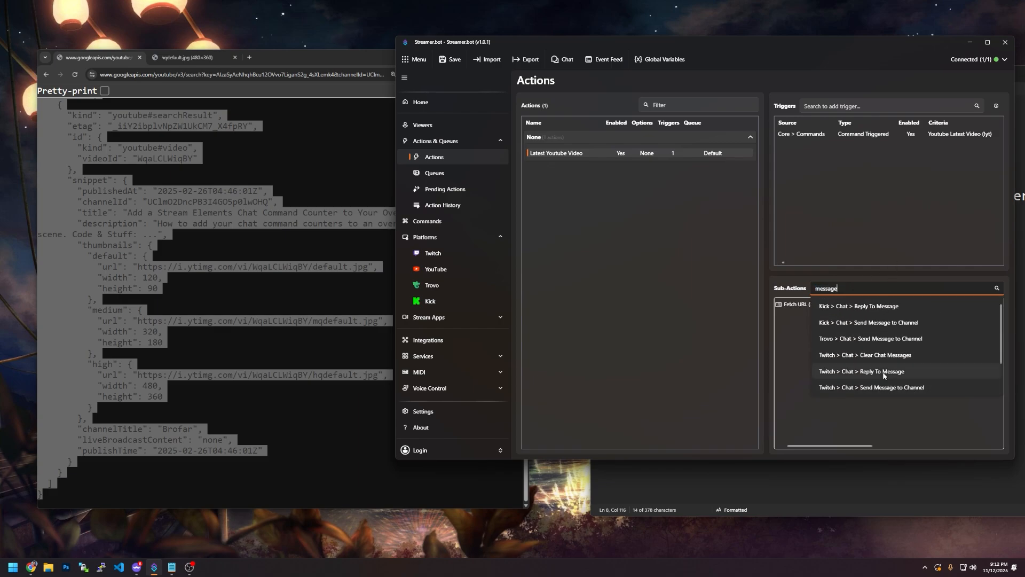
{"action": "right_click", "coordinate": [831, 420]}
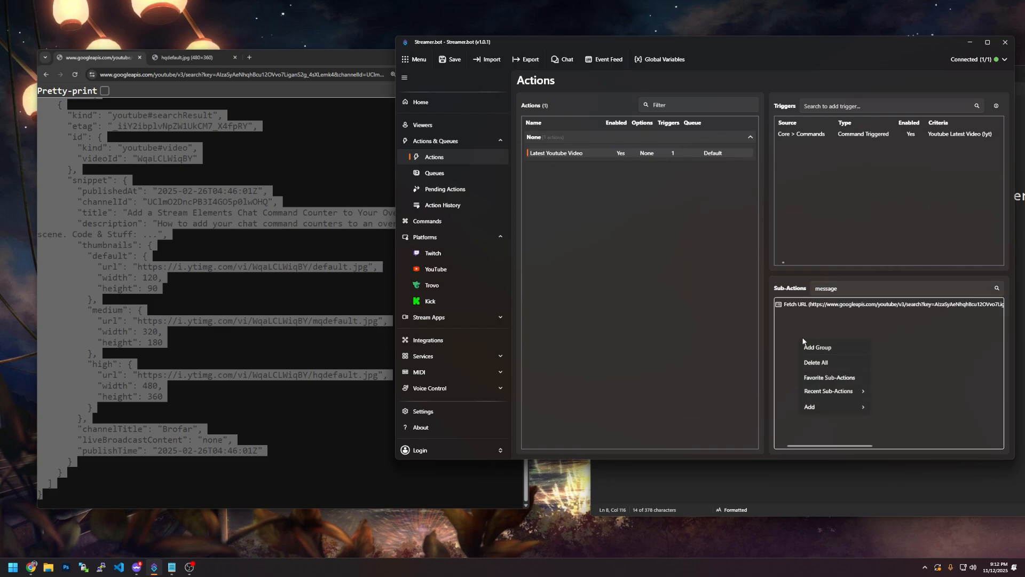
{"action": "mouse_move", "coordinate": [836, 410]}
{"action": "mouse_move", "coordinate": [890, 389]}
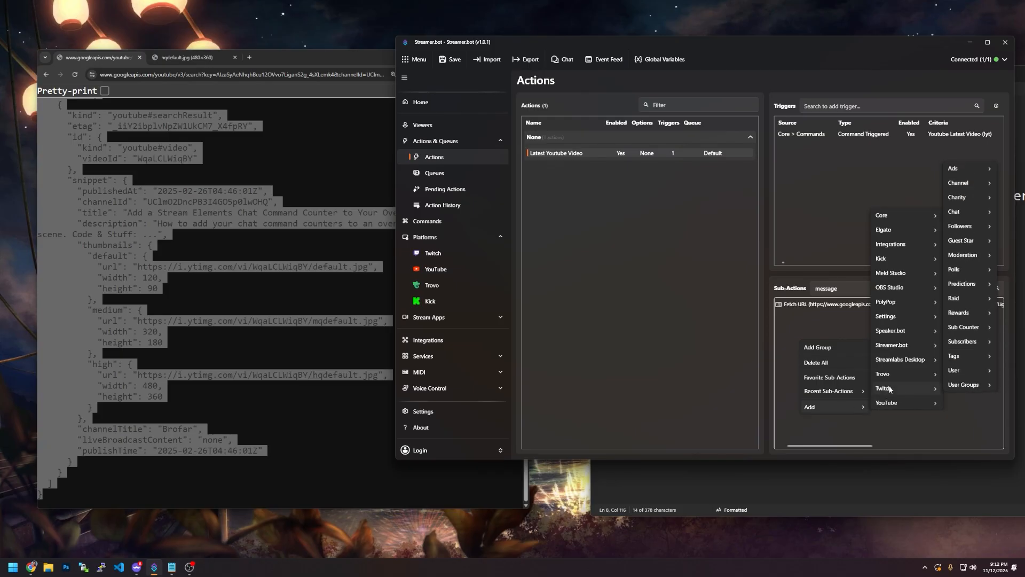
{"action": "mouse_move", "coordinate": [968, 214]}
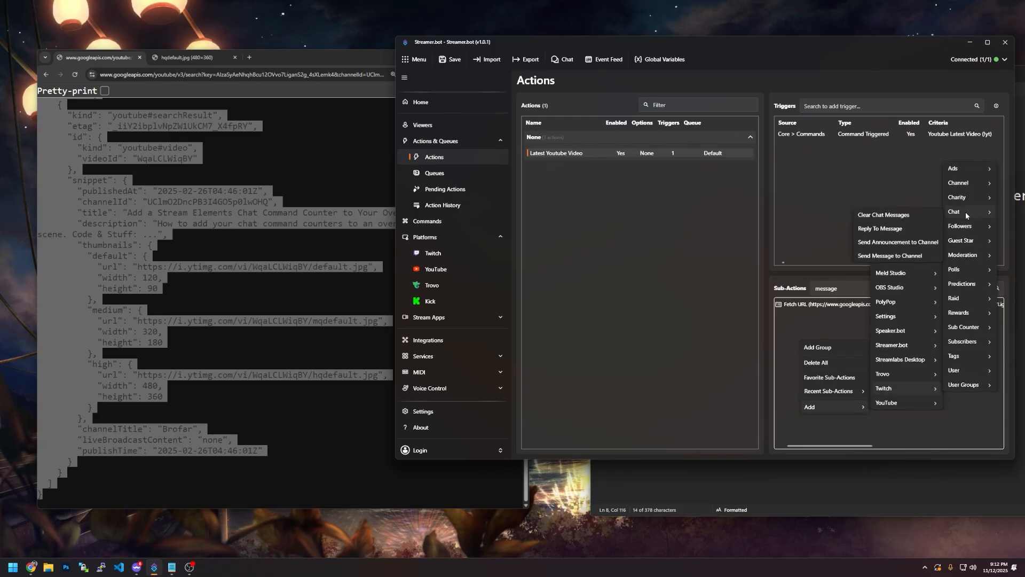
{"action": "left_click", "coordinate": [876, 257]}
{"action": "left_click_drag", "start_coordinate": [658, 196], "coordinate": [557, 266]}
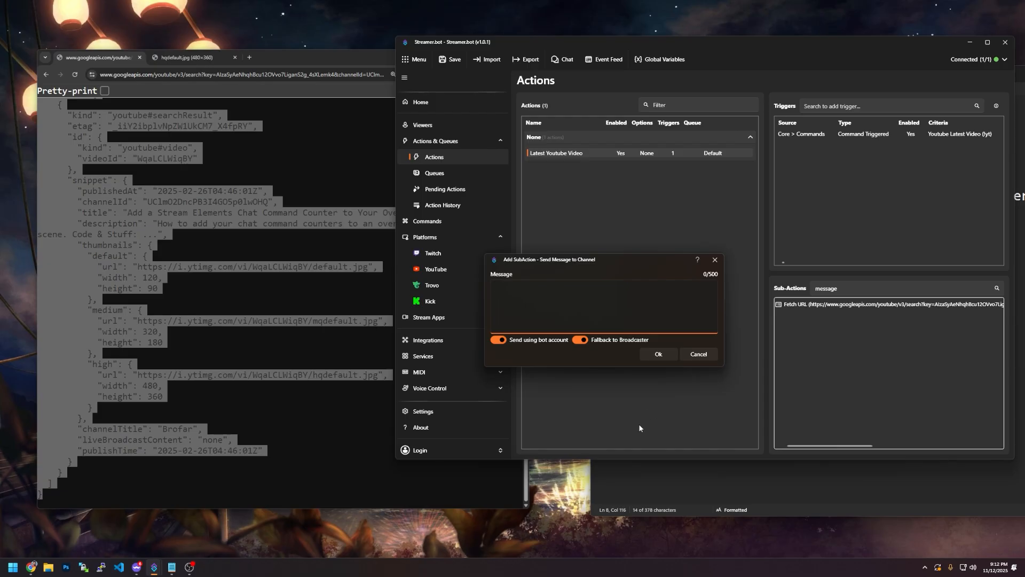
Draft the message "CHECK OUT MY LATEST YOUTUBE VIDEO: %yt" and cut the whole text to the clipboard.
{"action": "type", "text": "CHECK OUT MY LATEST YOUTUBE VIDEO"}
{"action": "type", "text": "%"}
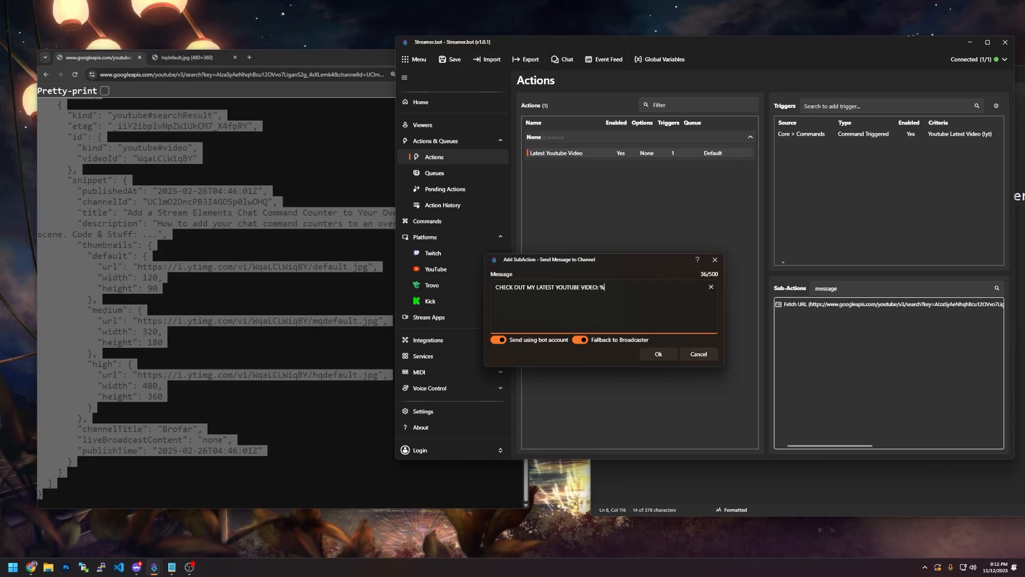
{"action": "type", "text": "yt"}
{"action": "key", "text": "shift+Left"}
{"action": "key", "text": "shift+Left"}
{"action": "key", "text": "ctrl+a"}
{"action": "key", "text": "ctrl+x"}
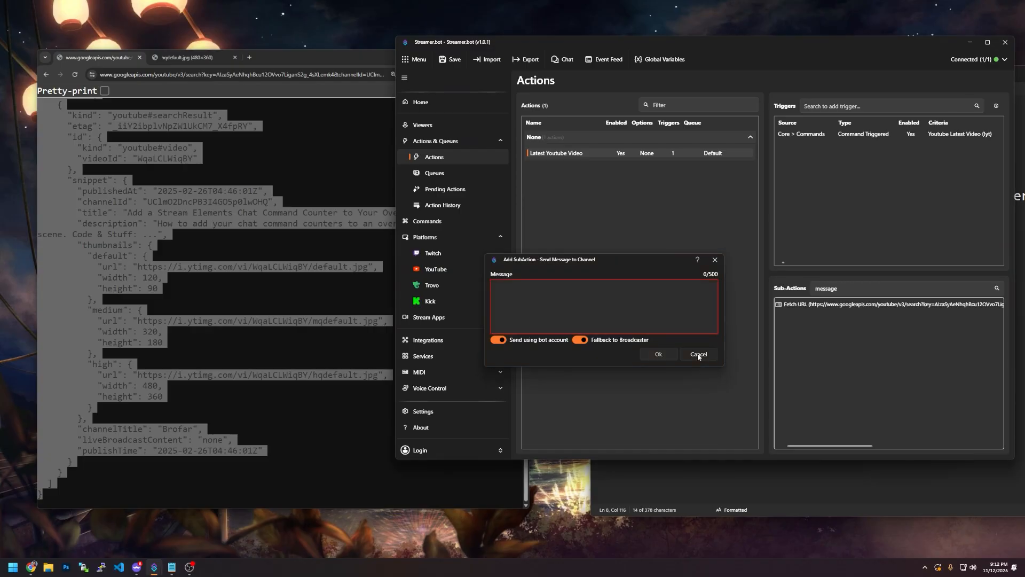
Cancel the message sub-action and check the variable name set in the Fetch URL sub-action.
{"action": "left_click", "coordinate": [696, 355]}
{"action": "double_click", "coordinate": [845, 304]}
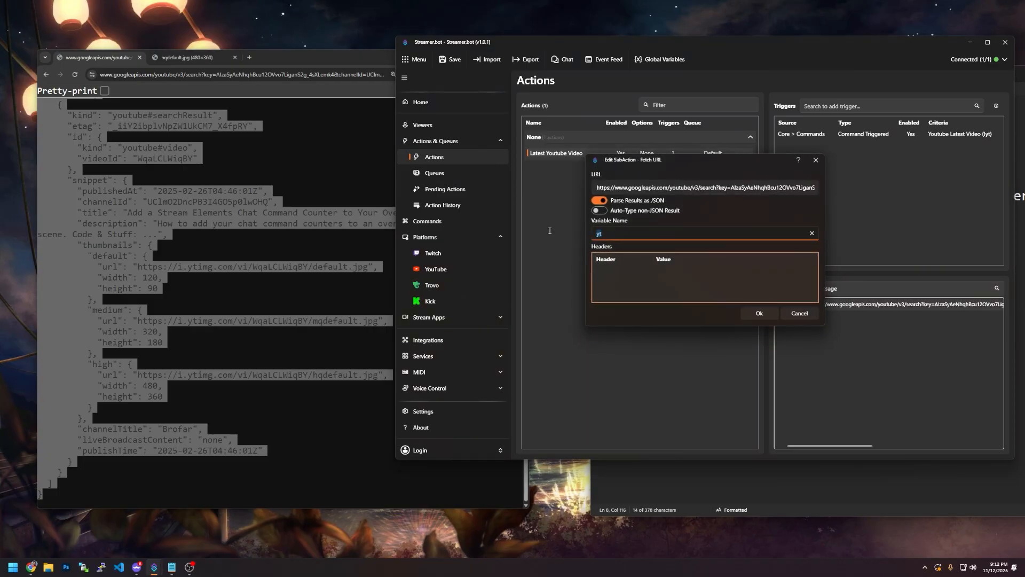
{"action": "left_click", "coordinate": [799, 313]}
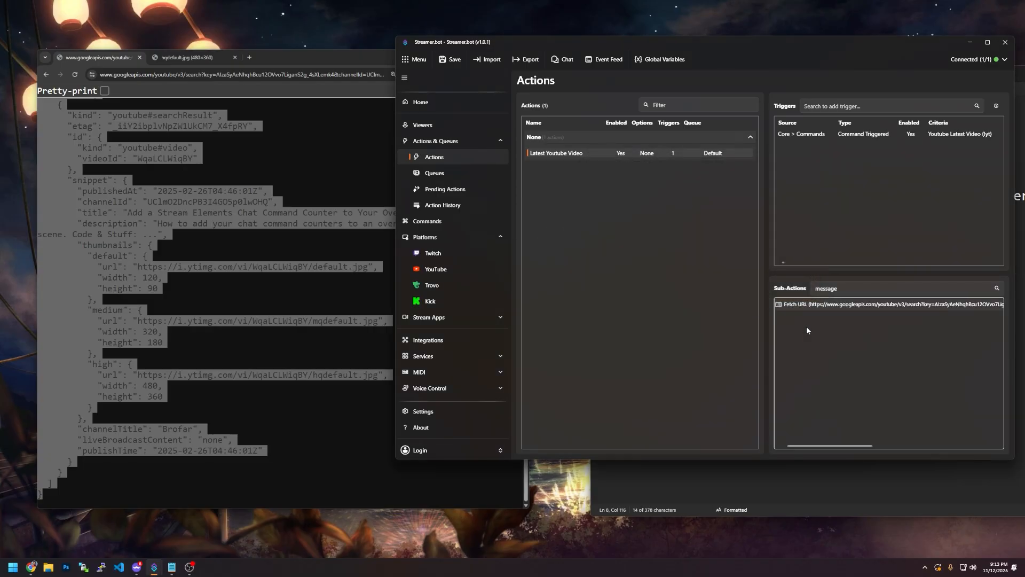
Start a new Twitch Send Message to Channel sub-action and paste in the cut text "CHECK OUT MY LATEST YOUTUBE VIDEO: %yt".
{"action": "left_click", "coordinate": [870, 289]}
{"action": "key", "text": "BackSpace"}
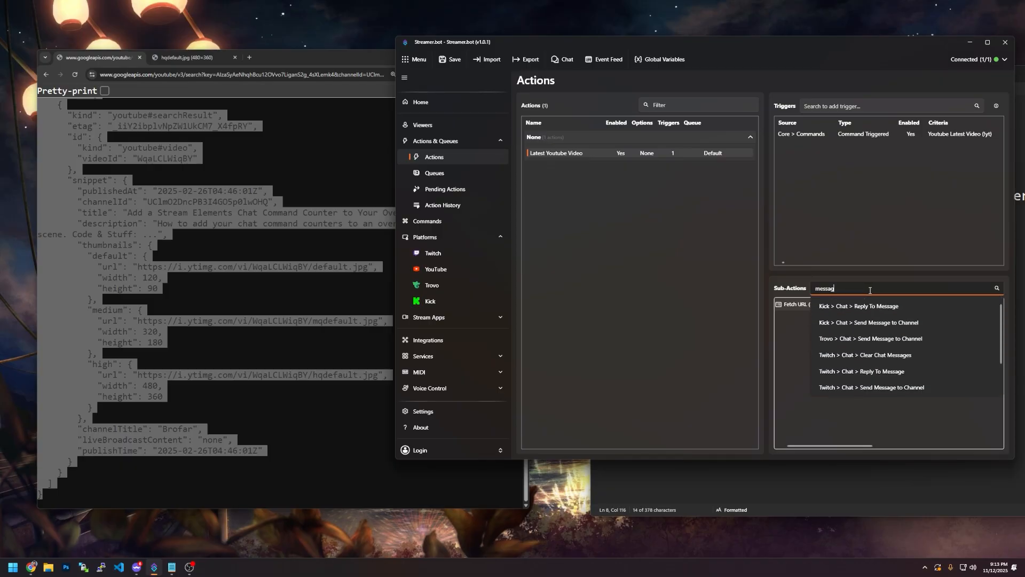
{"action": "left_click", "coordinate": [872, 388]}
{"action": "key", "text": "ctrl+v"}
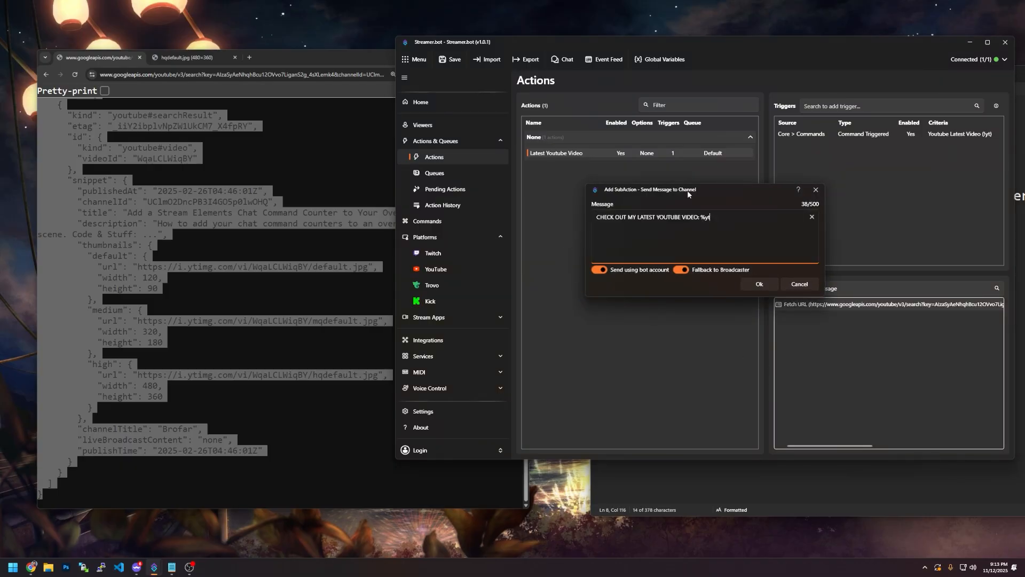
{"action": "left_click_drag", "start_coordinate": [695, 207], "coordinate": [528, 270]}
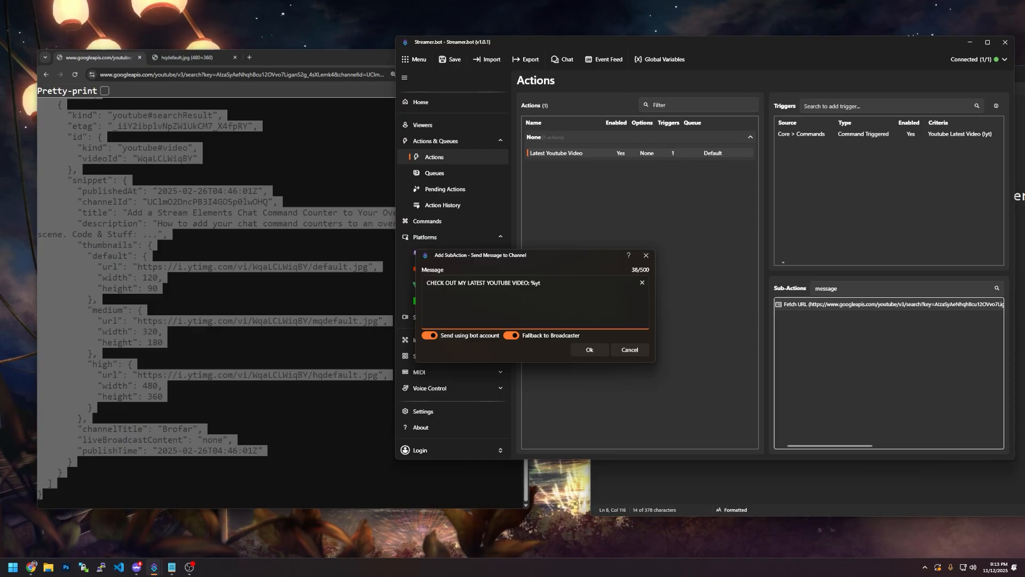
Locate the items array in the browser's JSON response and extend the message variable to %yt.items[0].
{"action": "key", "text": "alt+Tab"}
{"action": "scroll", "coordinate": [116, 193], "scroll_direction": "up", "scroll_amount": 2}
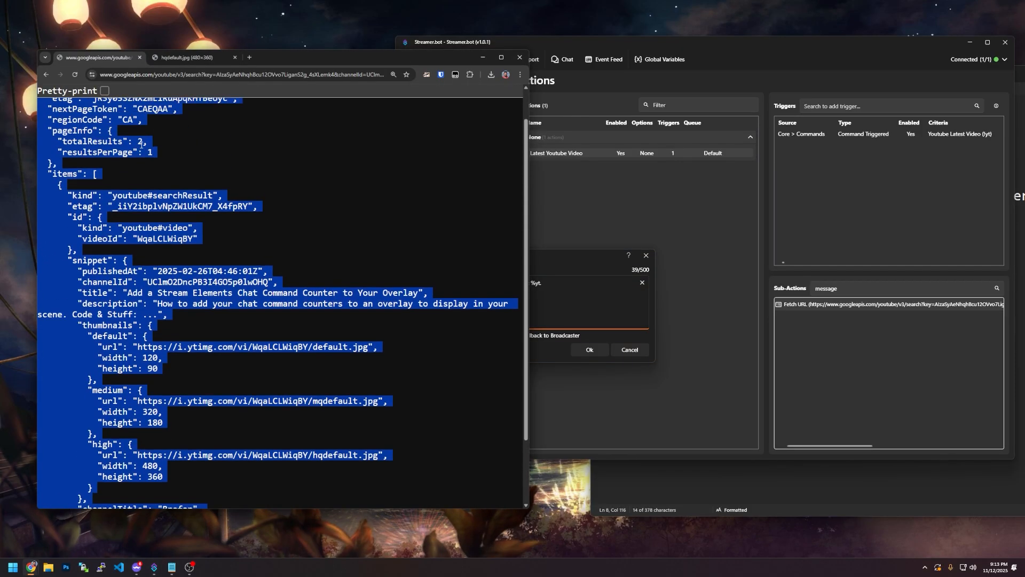
{"action": "left_click", "coordinate": [117, 192]}
{"action": "left_click_drag", "start_coordinate": [39, 114], "coordinate": [43, 496]}
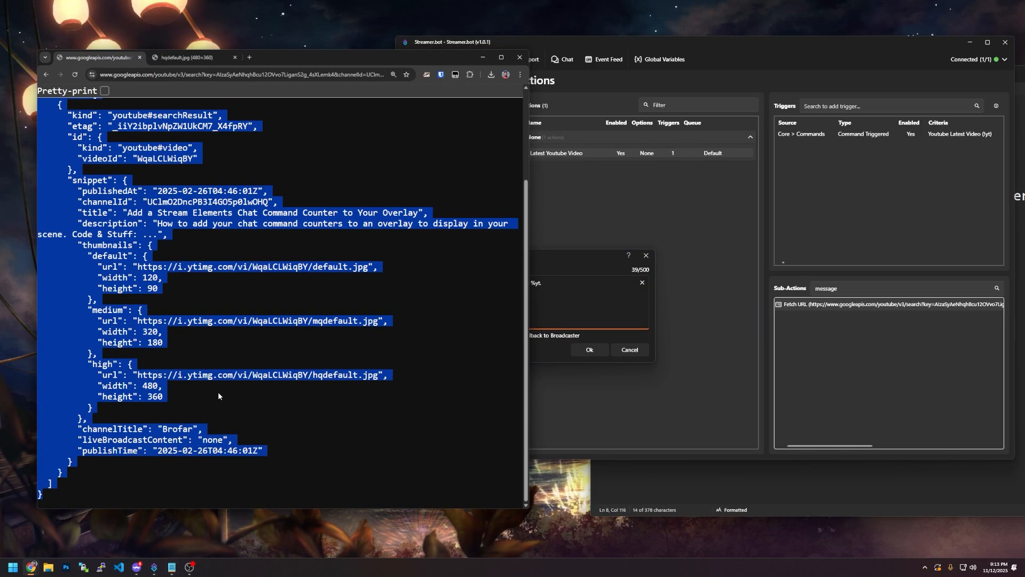
{"action": "scroll", "coordinate": [211, 397], "scroll_direction": "up", "scroll_amount": 2}
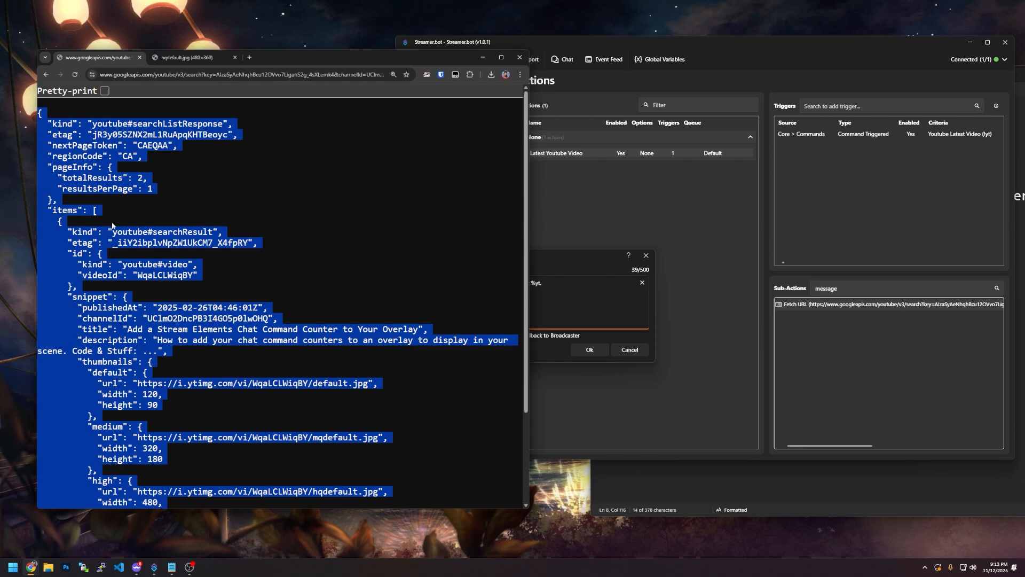
{"action": "left_click", "coordinate": [79, 214]}
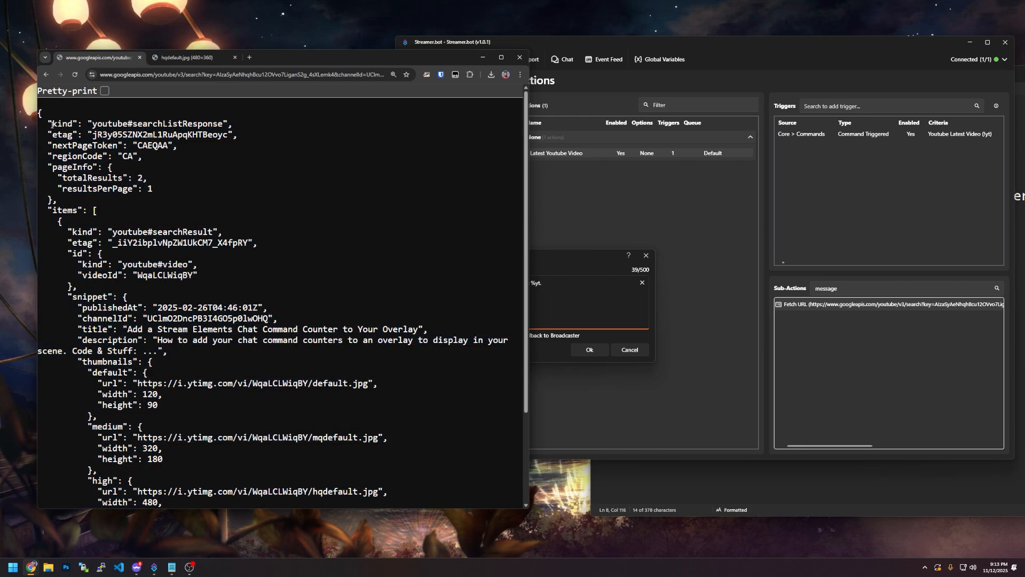
{"action": "double_click", "coordinate": [64, 211]}
{"action": "left_click", "coordinate": [177, 294]}
{"action": "scroll", "coordinate": [178, 293], "scroll_direction": "down", "scroll_amount": 2}
{"action": "scroll", "coordinate": [181, 321], "scroll_direction": "up", "scroll_amount": 2}
{"action": "left_click", "coordinate": [604, 303]}
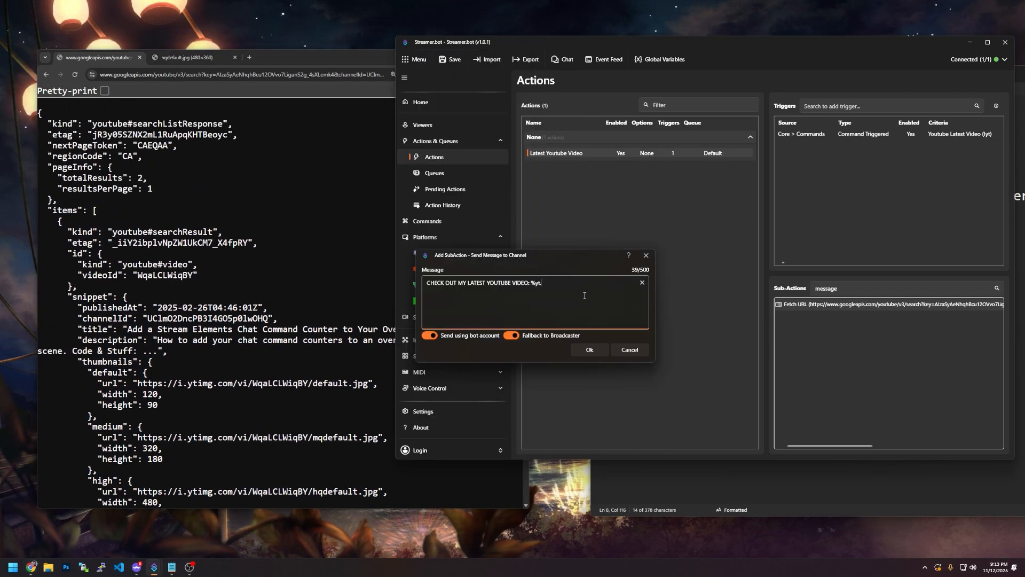
{"action": "key", "text": "ctrl+v"}
{"action": "type", "text": "["}
Check the brackets around the items array and reload the API request with maxResults set to 5.
{"action": "left_click", "coordinate": [94, 207]}
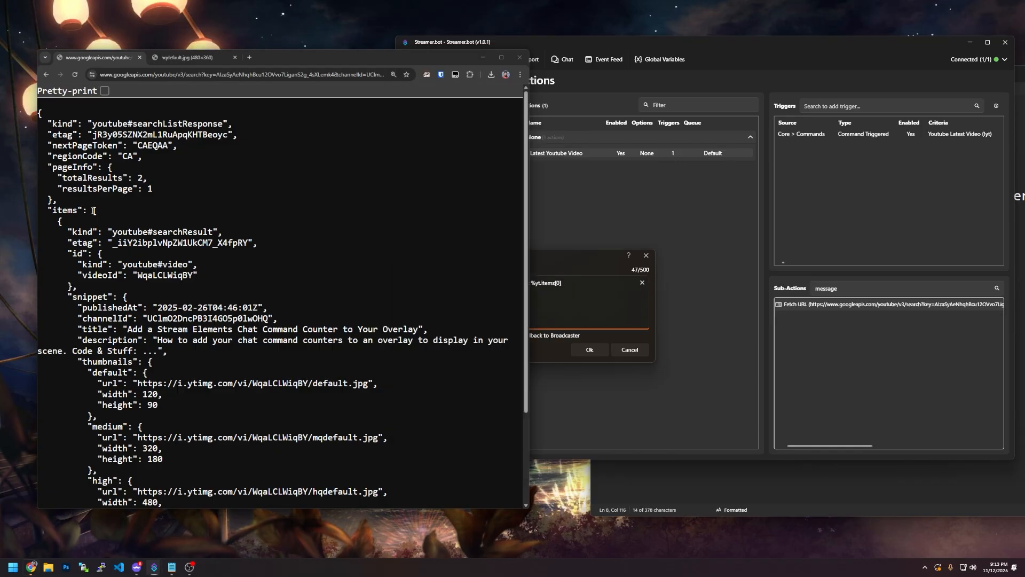
{"action": "left_click_drag", "start_coordinate": [94, 208], "coordinate": [68, 222]}
{"action": "left_click", "coordinate": [68, 223]}
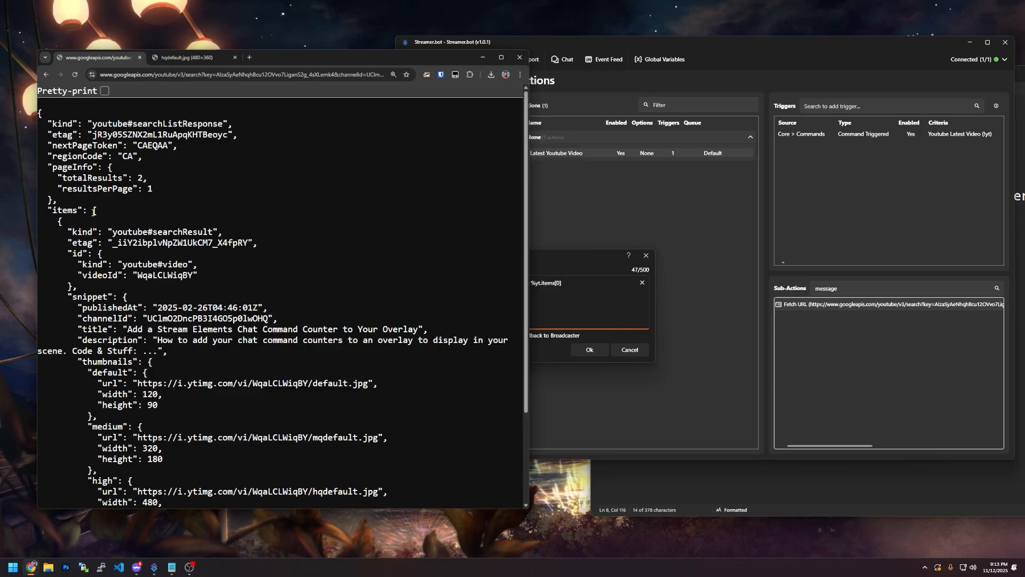
{"action": "scroll", "coordinate": [108, 208], "scroll_direction": "down", "scroll_amount": 3}
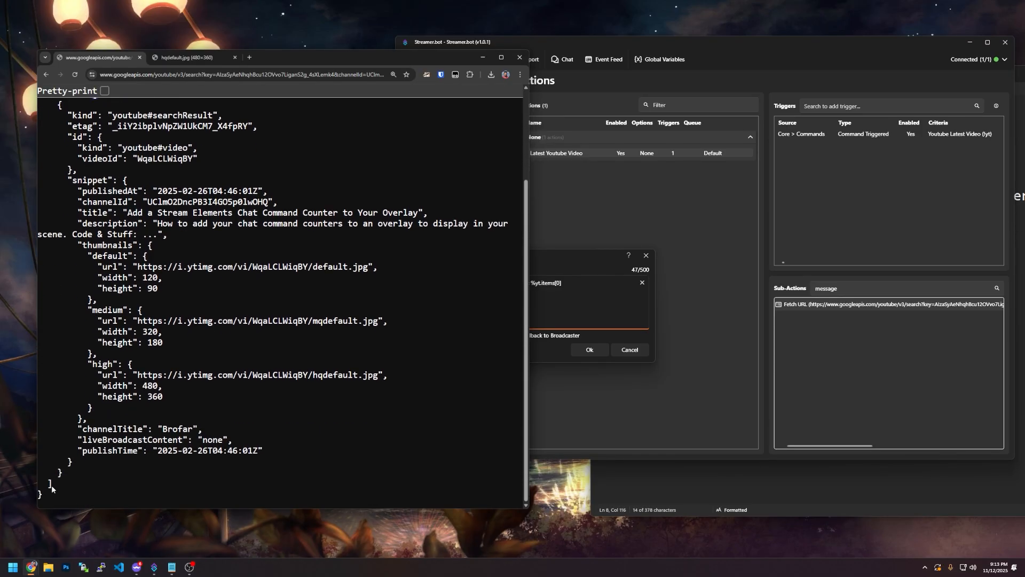
{"action": "left_click", "coordinate": [321, 74]}
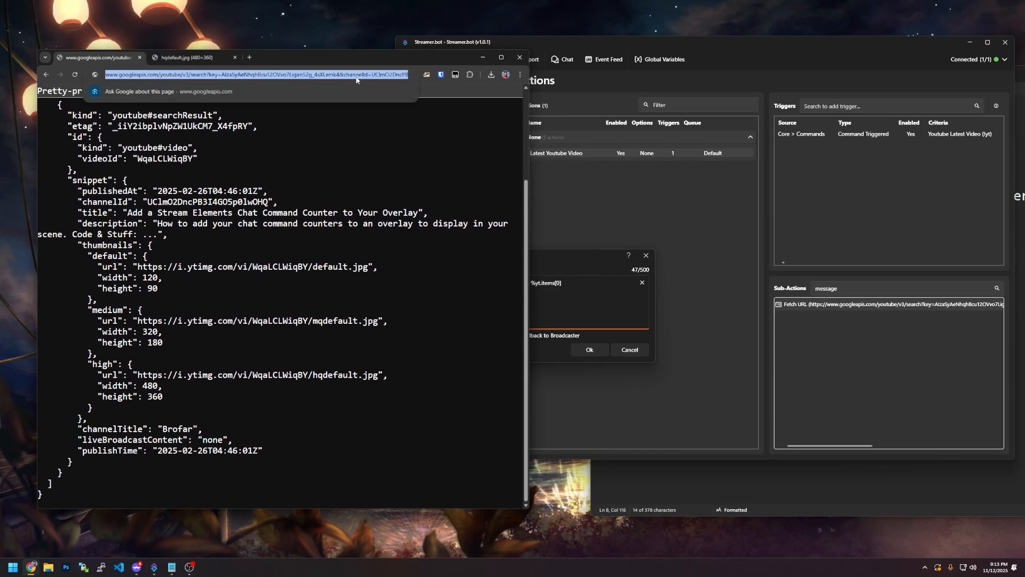
{"action": "left_click_drag", "start_coordinate": [321, 74], "coordinate": [426, 73]}
{"action": "key", "text": "End"}
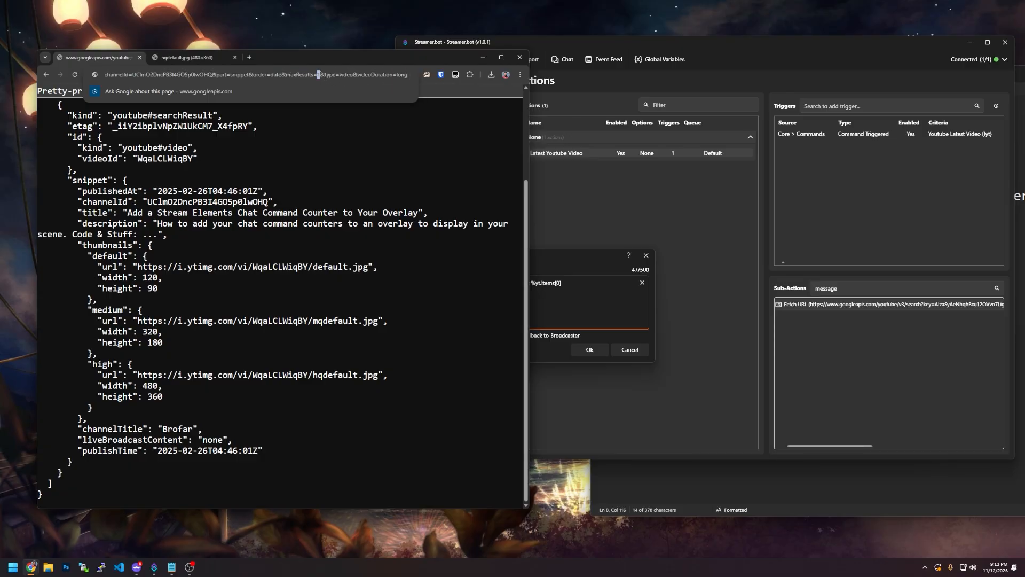
{"action": "key", "text": "Return"}
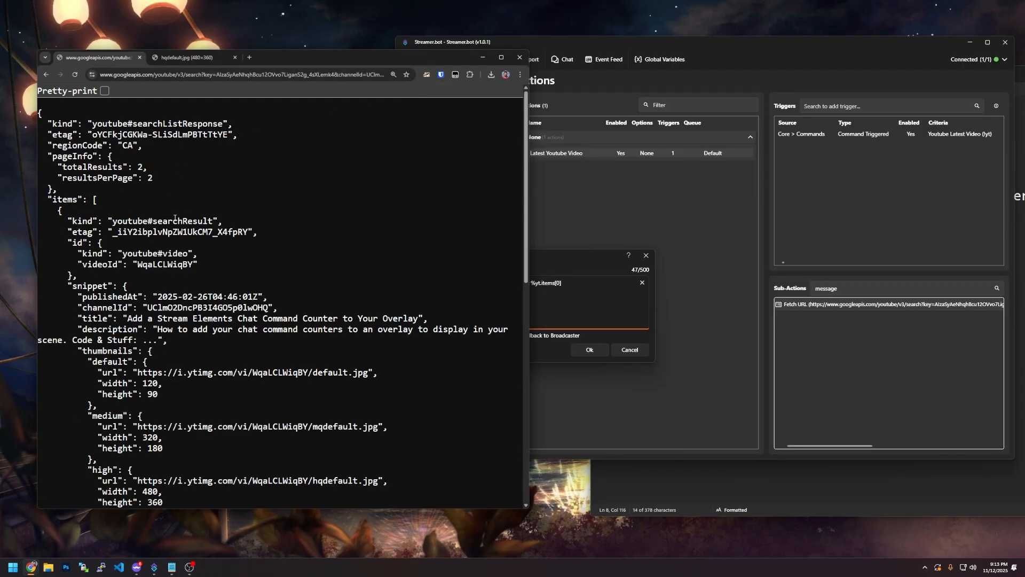
Examine the first video object in the items array from its opening to its closing brace.
{"action": "scroll", "coordinate": [115, 206], "scroll_direction": "down", "scroll_amount": 2}
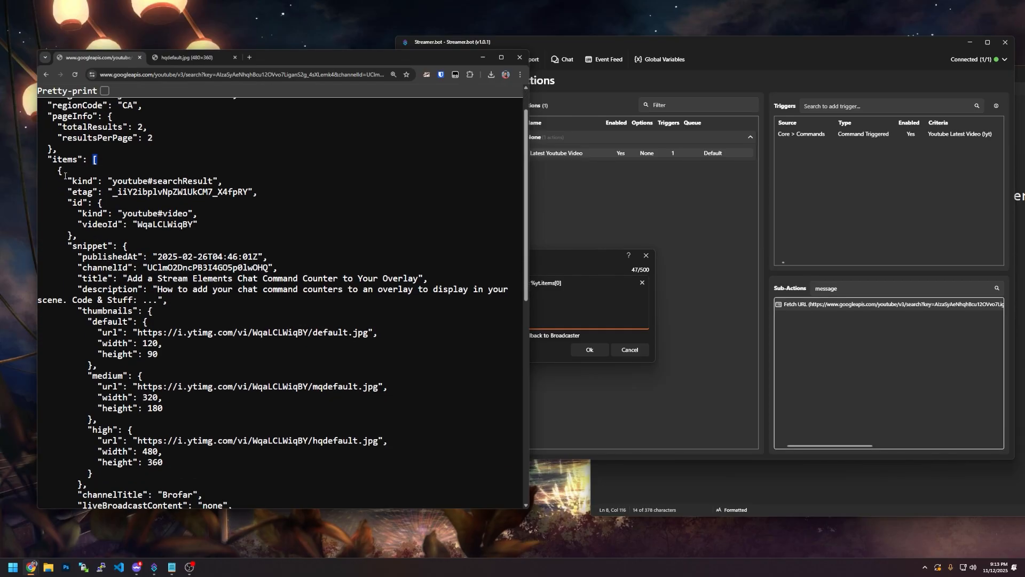
{"action": "left_click_drag", "start_coordinate": [65, 175], "coordinate": [111, 329]}
{"action": "scroll", "coordinate": [117, 329], "scroll_direction": "down", "scroll_amount": 4}
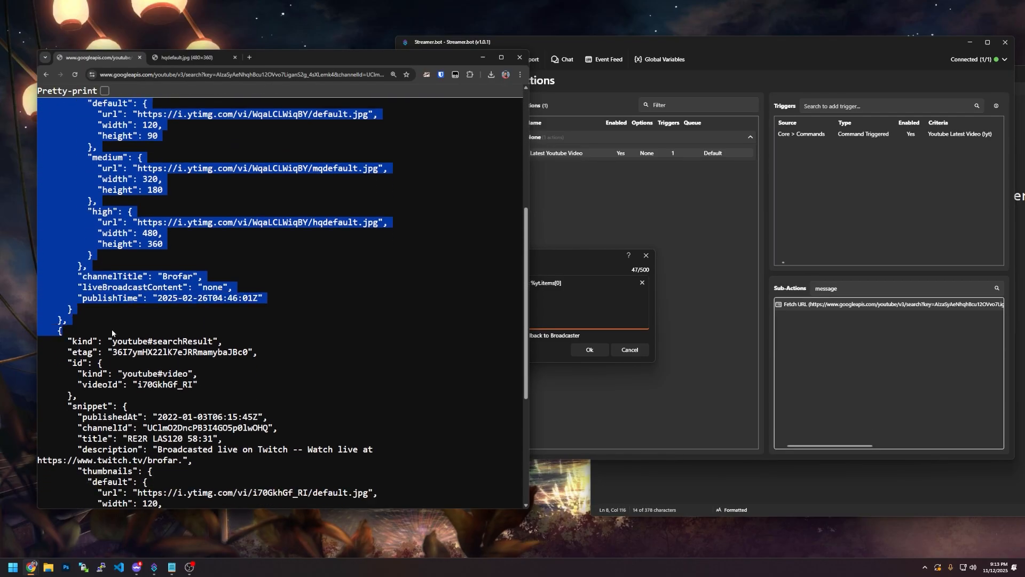
{"action": "scroll", "coordinate": [103, 341], "scroll_direction": "up", "scroll_amount": 5}
{"action": "scroll", "coordinate": [137, 383], "scroll_direction": "down", "scroll_amount": 1}
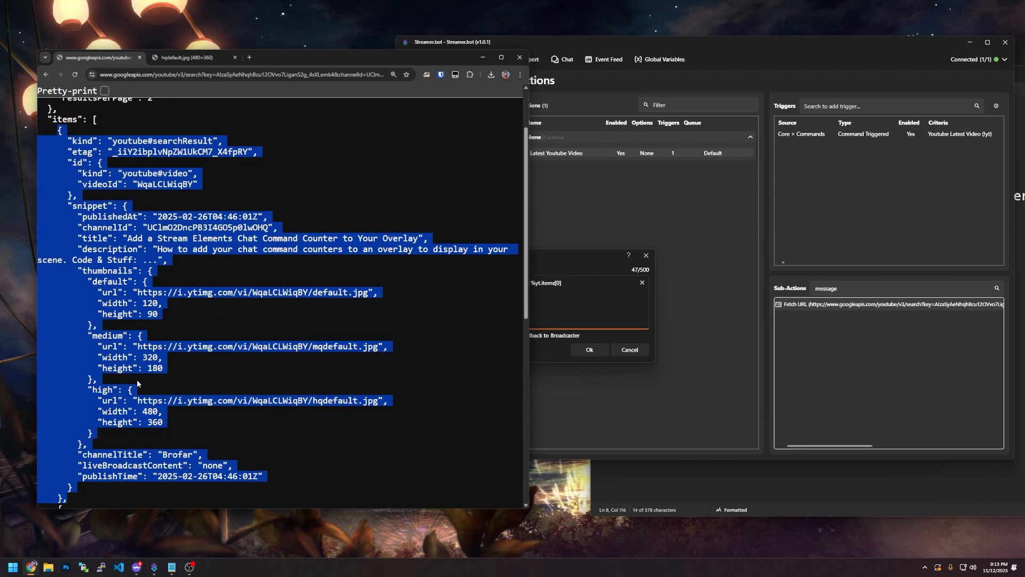
{"action": "scroll", "coordinate": [155, 315], "scroll_direction": "down", "scroll_amount": 1}
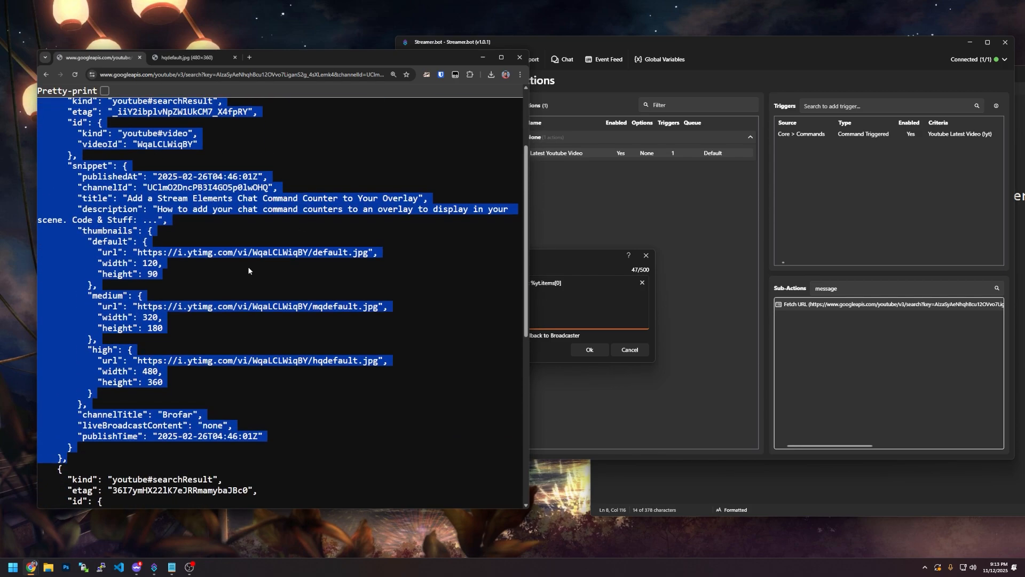
Examine the second video object in the items array, from its id and snippet to the closing brackets.
{"action": "scroll", "coordinate": [248, 270], "scroll_direction": "down", "scroll_amount": 6}
{"action": "left_click_drag", "start_coordinate": [58, 229], "coordinate": [135, 258]}
{"action": "scroll", "coordinate": [118, 268], "scroll_direction": "down", "scroll_amount": 1}
{"action": "scroll", "coordinate": [161, 267], "scroll_direction": "down", "scroll_amount": 1}
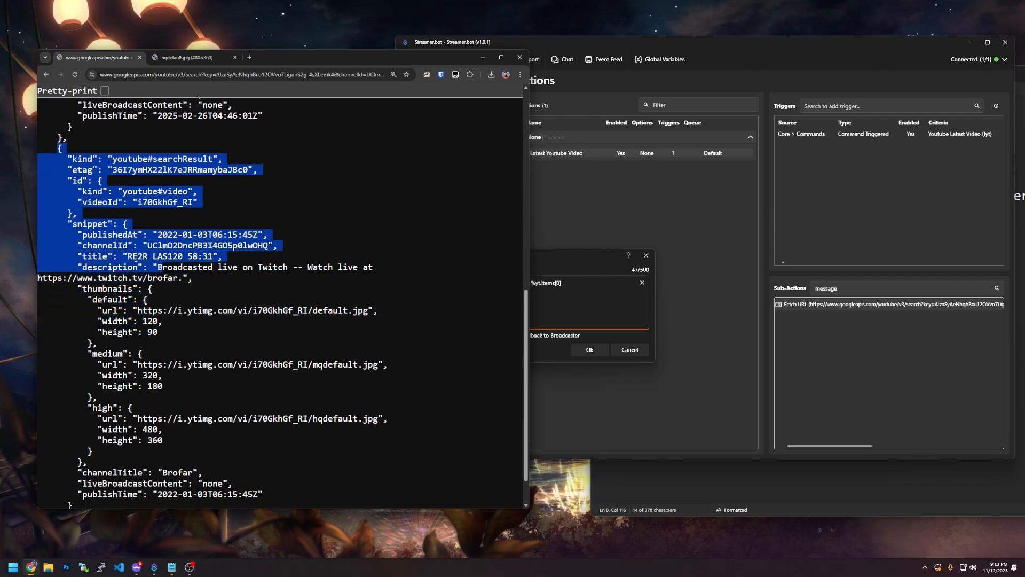
{"action": "scroll", "coordinate": [97, 413], "scroll_direction": "down", "scroll_amount": 3}
{"action": "left_click_drag", "start_coordinate": [79, 424], "coordinate": [263, 456]}
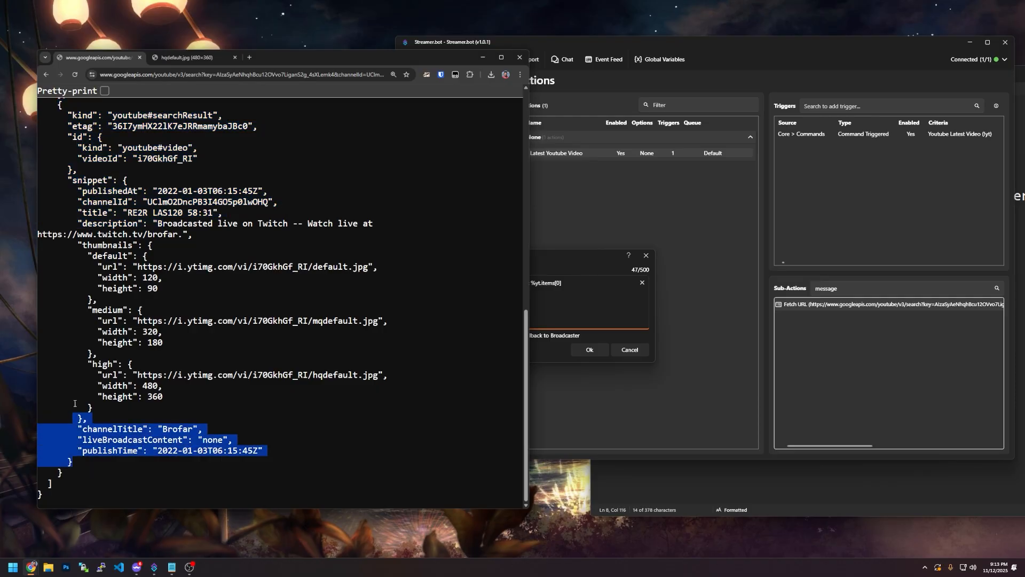
{"action": "scroll", "coordinate": [149, 342], "scroll_direction": "up", "scroll_amount": 6}
{"action": "scroll", "coordinate": [149, 342], "scroll_direction": "down", "scroll_amount": 1}
{"action": "left_click_drag", "start_coordinate": [88, 504], "coordinate": [393, 503]}
{"action": "scroll", "coordinate": [149, 341], "scroll_direction": "down", "scroll_amount": 3}
{"action": "left_click_drag", "start_coordinate": [149, 342], "coordinate": [179, 440]}
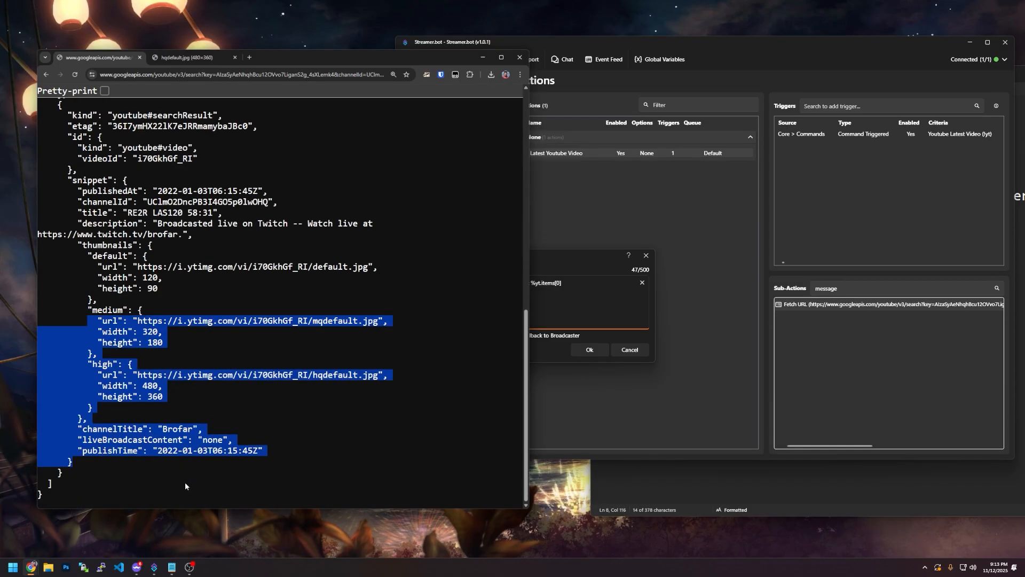
{"action": "left_click", "coordinate": [78, 487]}
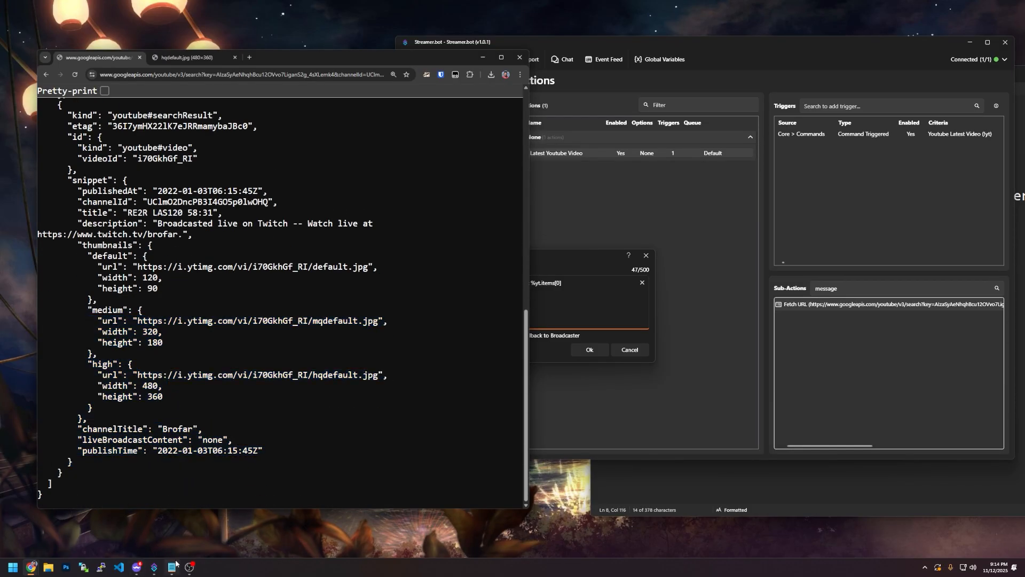
{"action": "scroll", "coordinate": [277, 299], "scroll_direction": "up", "scroll_amount": 8}
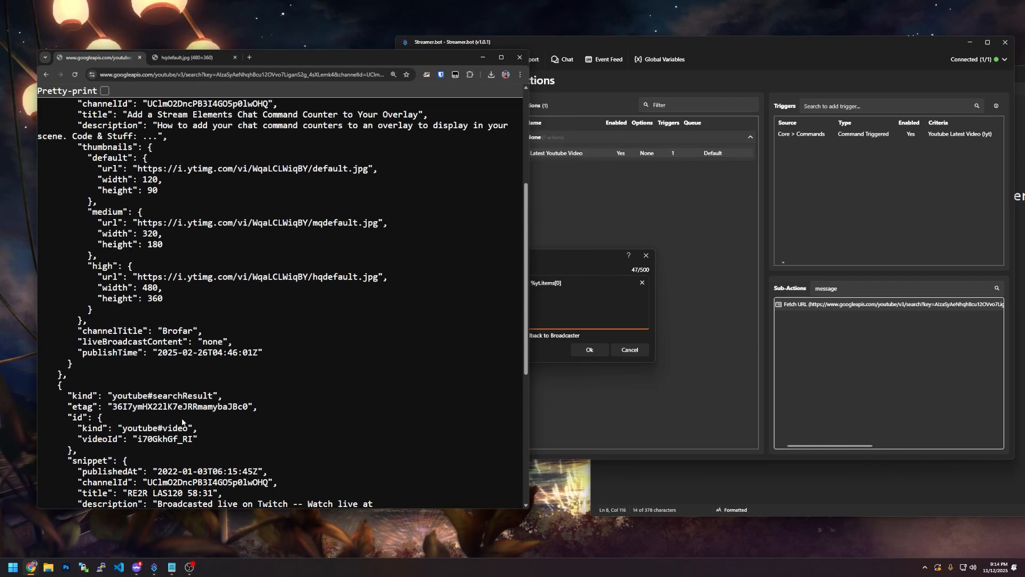
Reload the API request with maxResults set back to 1 and review the items array.
{"action": "left_click_drag", "start_coordinate": [377, 73], "coordinate": [417, 77]}
{"action": "left_click", "coordinate": [336, 75]}
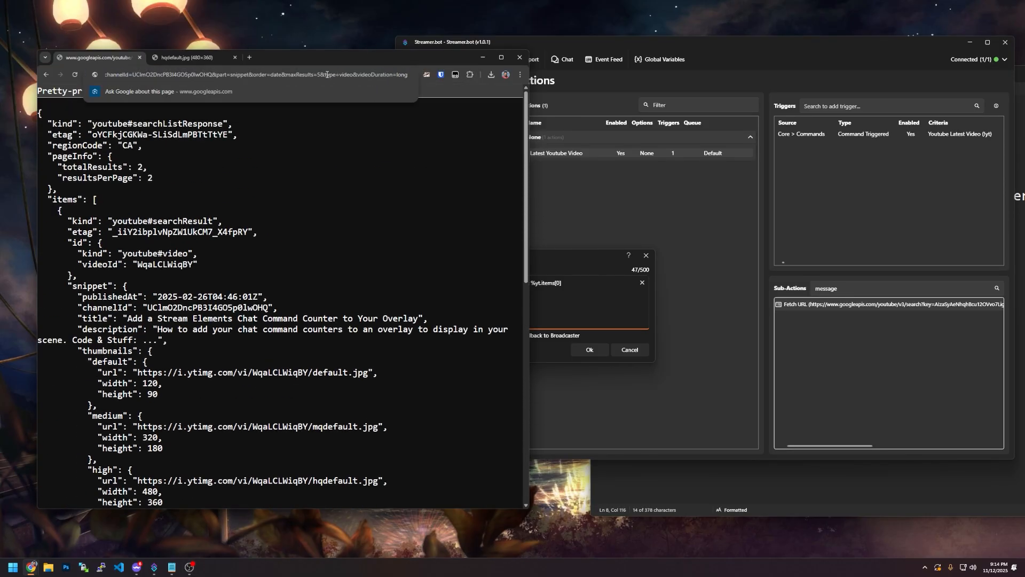
{"action": "key", "text": "BackSpace"}
{"action": "type", "text": "1"}
{"action": "key", "text": "Return"}
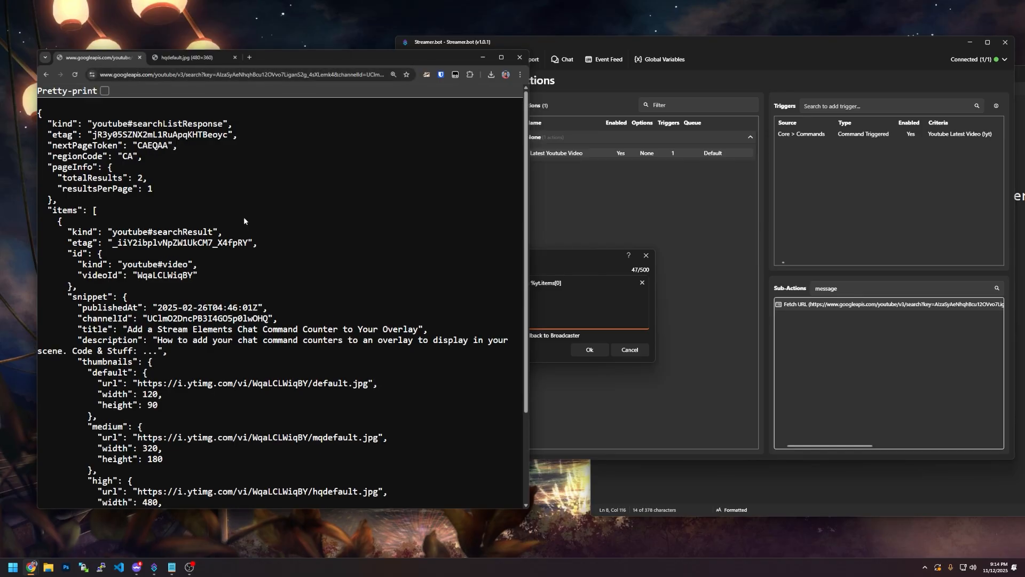
{"action": "scroll", "coordinate": [230, 259], "scroll_direction": "down", "scroll_amount": 5}
{"action": "scroll", "coordinate": [214, 260], "scroll_direction": "up", "scroll_amount": 5}
{"action": "left_click_drag", "start_coordinate": [99, 210], "coordinate": [185, 394]}
{"action": "left_click", "coordinate": [135, 460]}
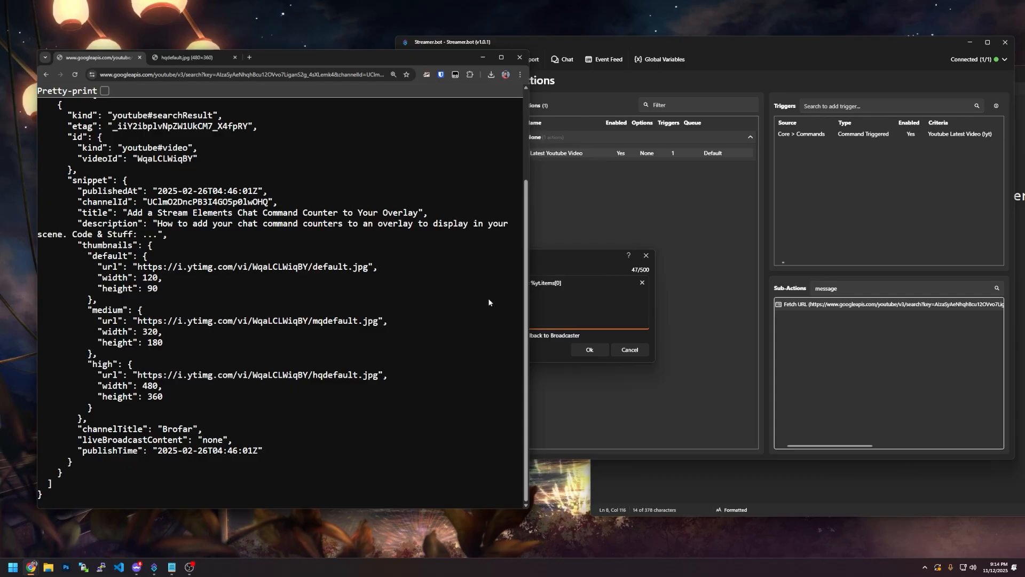
Copy the snippet key from the JSON response and extend the message variable to %yt.items[0].snippet.
{"action": "left_click", "coordinate": [578, 284]}
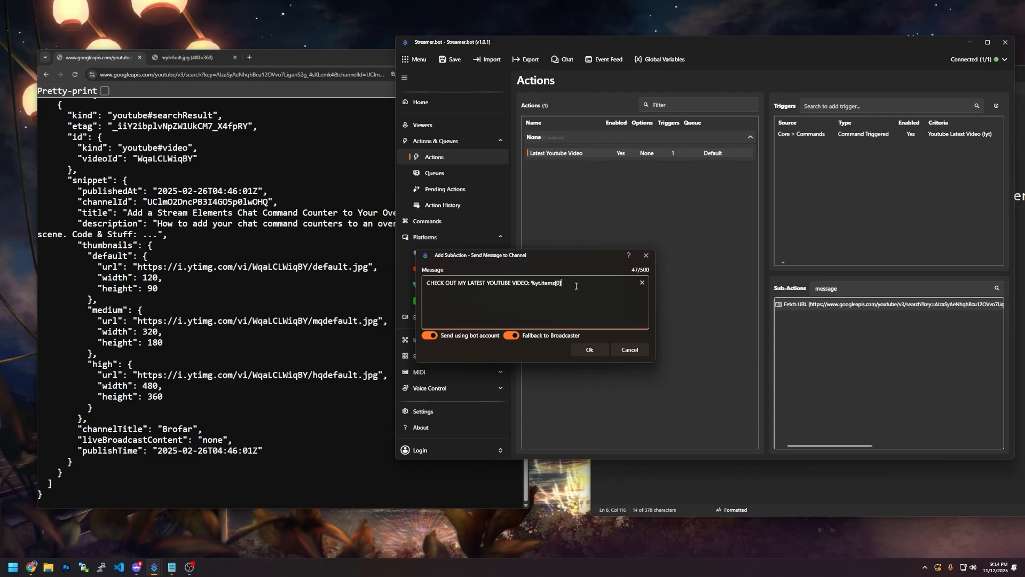
{"action": "scroll", "coordinate": [214, 240], "scroll_direction": "up", "scroll_amount": 2}
{"action": "double_click", "coordinate": [65, 174]}
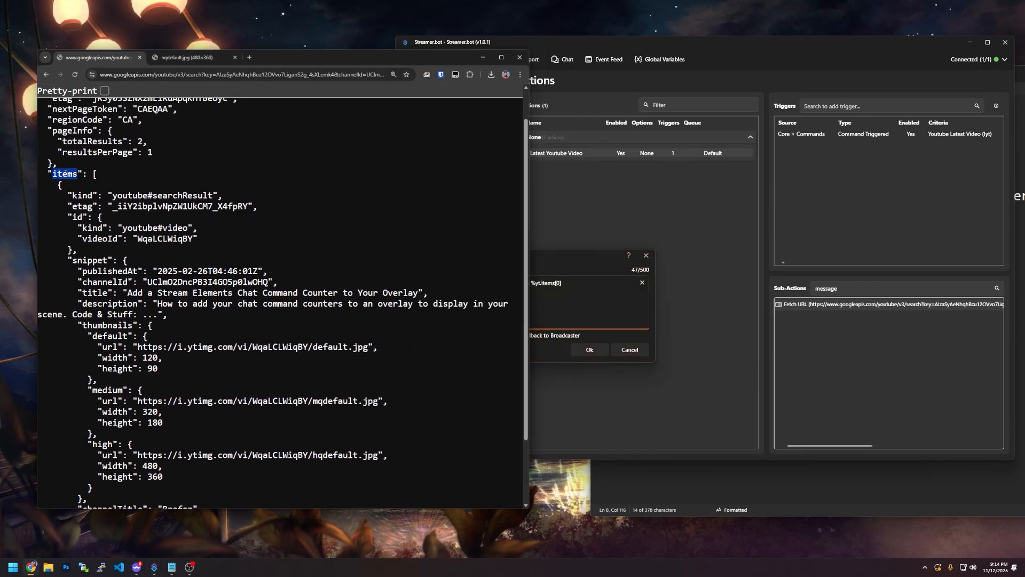
{"action": "left_click_drag", "start_coordinate": [62, 180], "coordinate": [131, 263]}
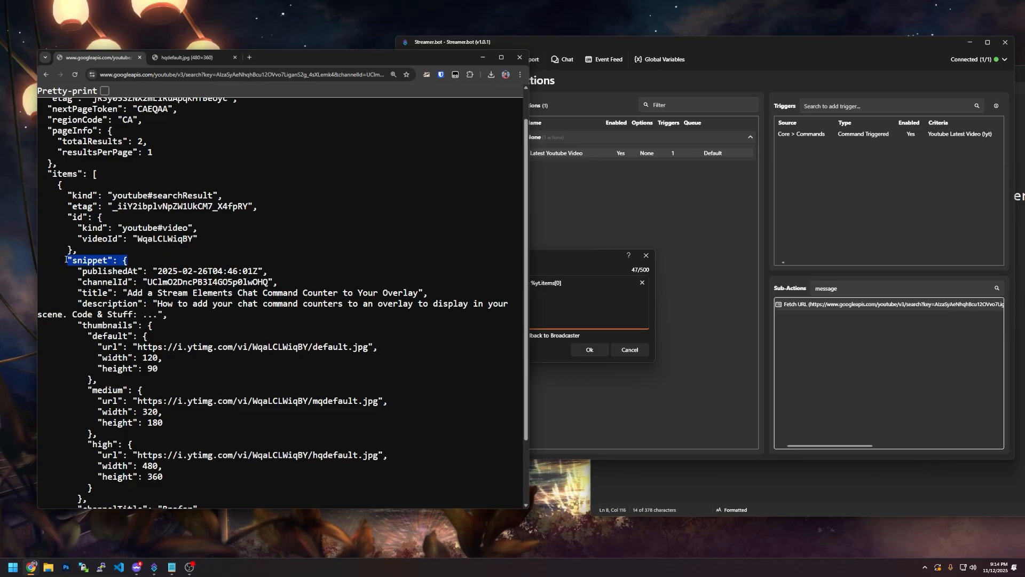
{"action": "double_click", "coordinate": [88, 261]}
{"action": "key", "text": "ctrl+c"}
{"action": "left_click", "coordinate": [581, 287]}
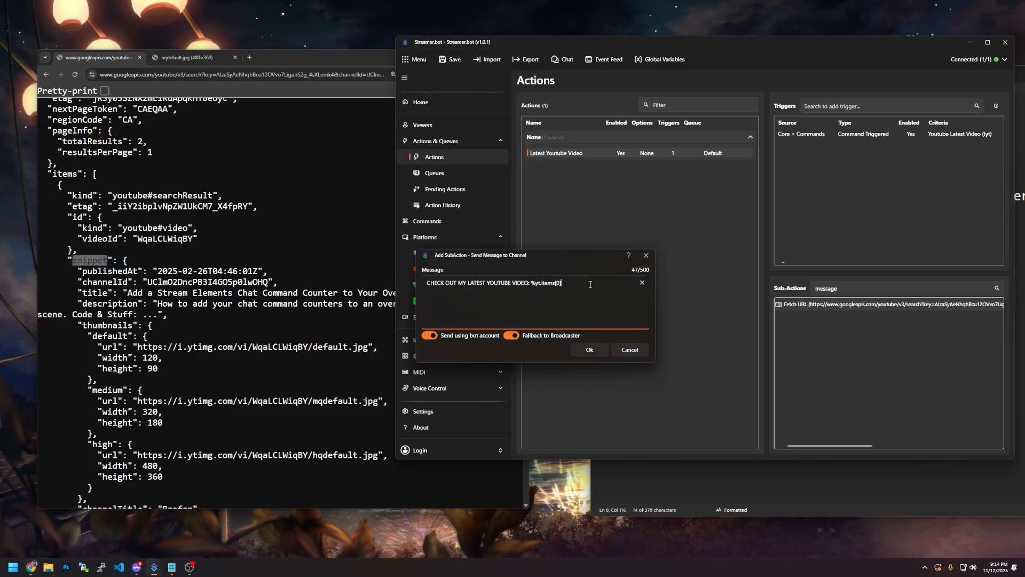
{"action": "key", "text": "ctrl+v"}
Find the title key inside snippet and complete the message variable as %yt.items[0].snippet.title%.
{"action": "left_click", "coordinate": [95, 288]}
{"action": "left_click_drag", "start_coordinate": [124, 260], "coordinate": [82, 498]}
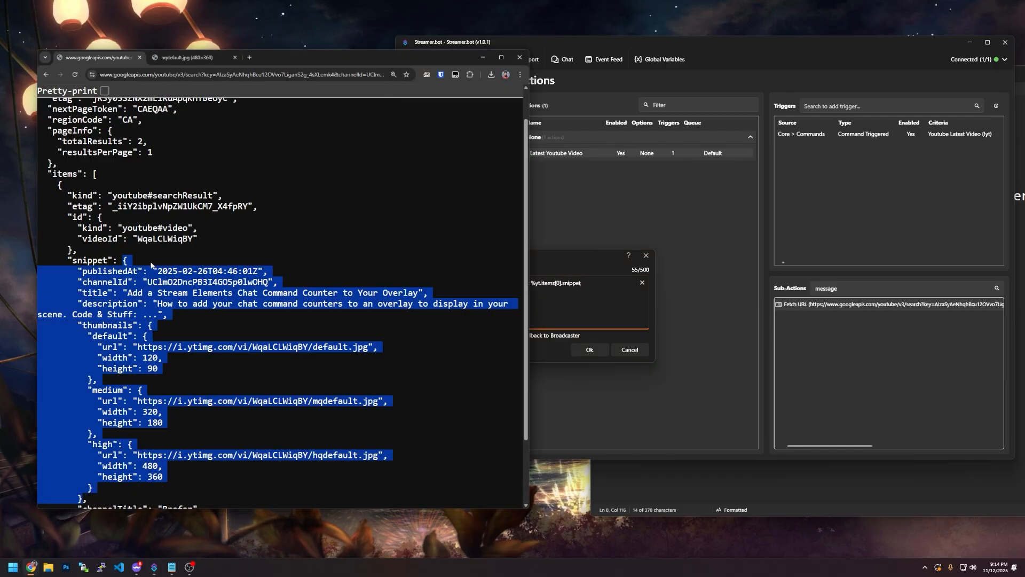
{"action": "double_click", "coordinate": [94, 294]}
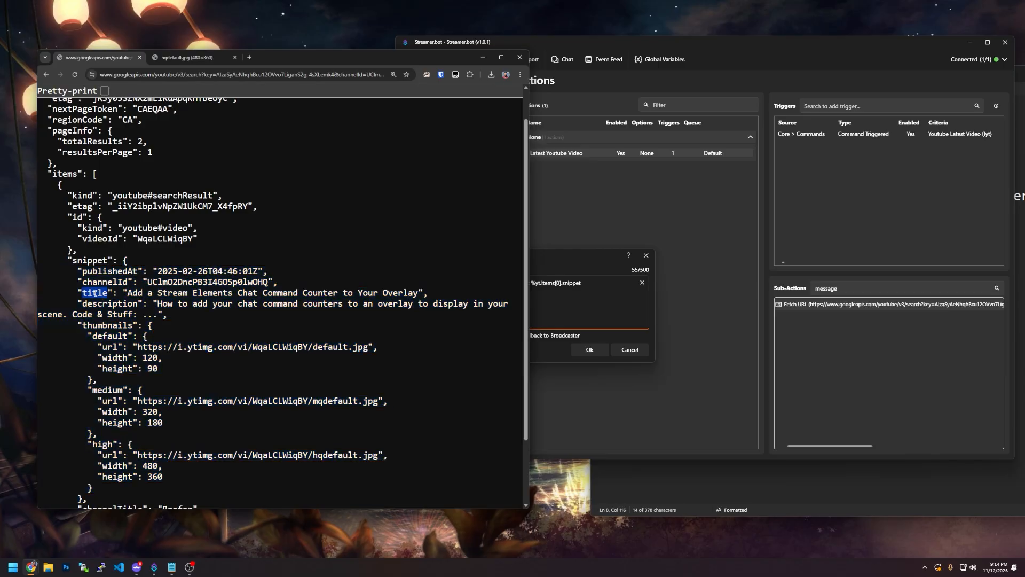
{"action": "left_click", "coordinate": [612, 294]}
{"action": "type", "text": "title"}
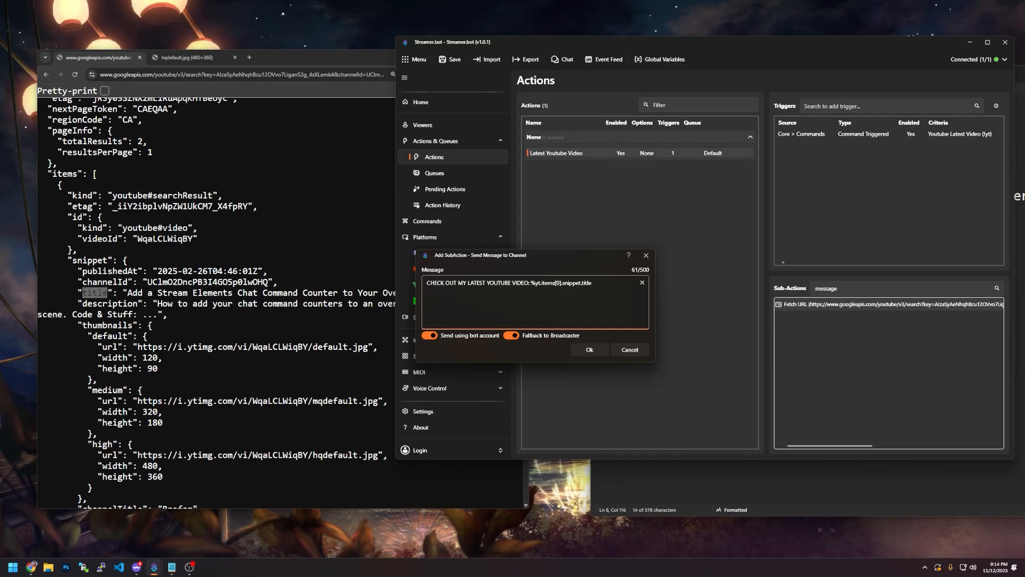
{"action": "type", "text": "%"}
Check the message variable against the title value in the JSON and confirm the Send Message to Channel sub-action.
{"action": "left_click_drag", "start_coordinate": [531, 285], "coordinate": [605, 279]}
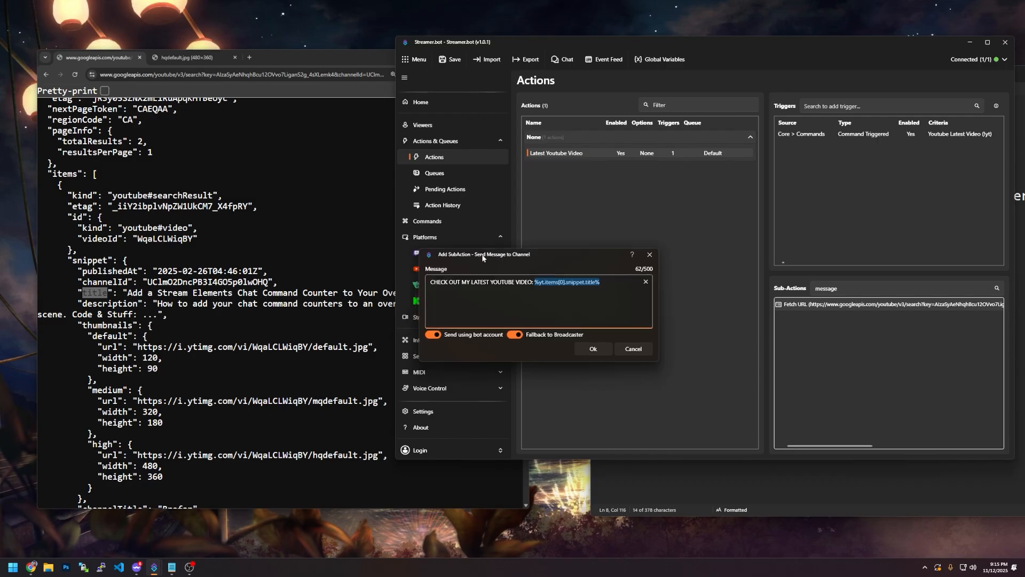
{"action": "left_click_drag", "start_coordinate": [480, 255], "coordinate": [502, 251]}
{"action": "left_click", "coordinate": [461, 280]}
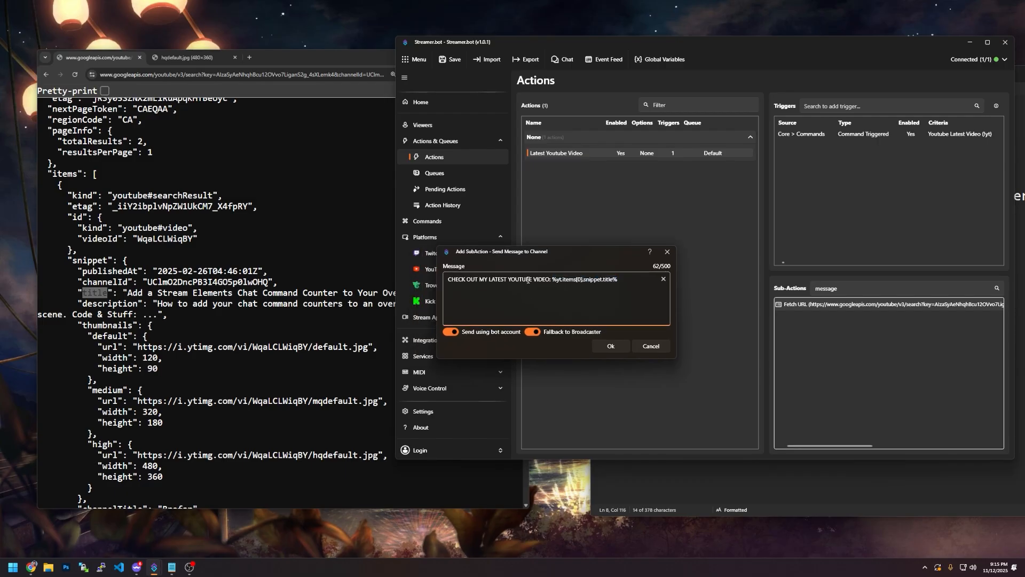
{"action": "left_click", "coordinate": [545, 281]}
{"action": "left_click_drag", "start_coordinate": [552, 280], "coordinate": [683, 285]}
{"action": "left_click_drag", "start_coordinate": [93, 293], "coordinate": [454, 298]}
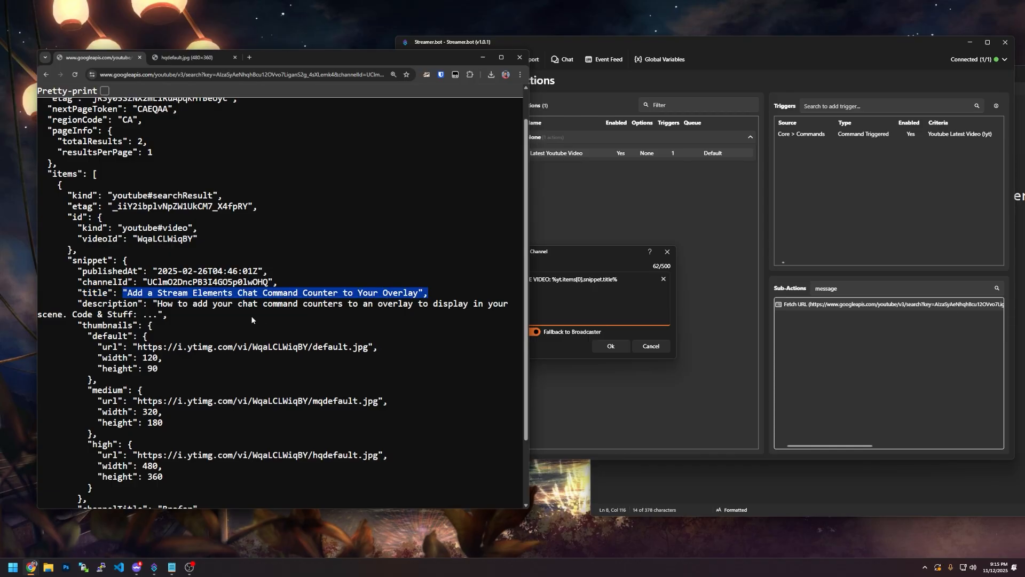
{"action": "left_click", "coordinate": [576, 256]}
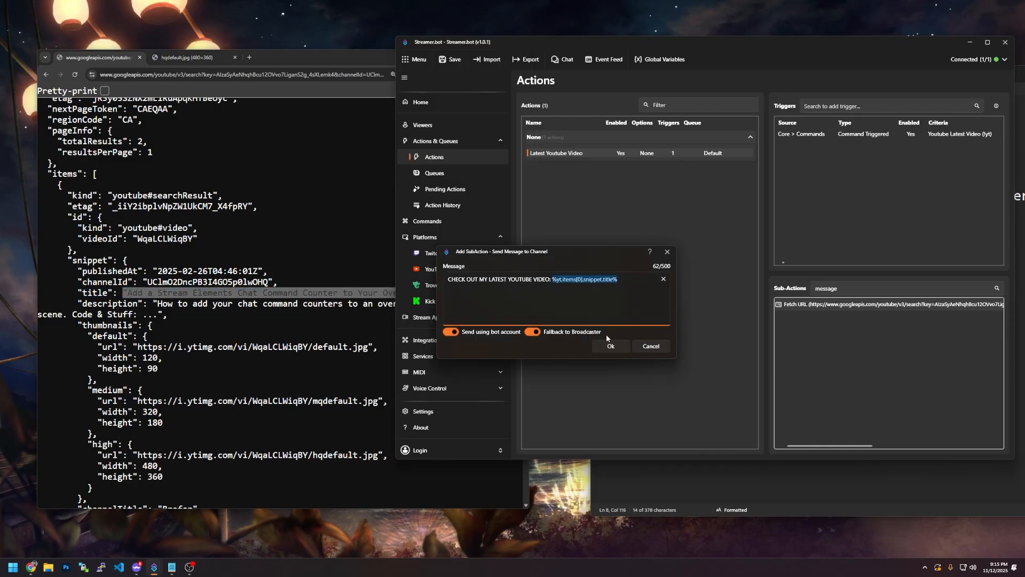
{"action": "left_click", "coordinate": [610, 346]}
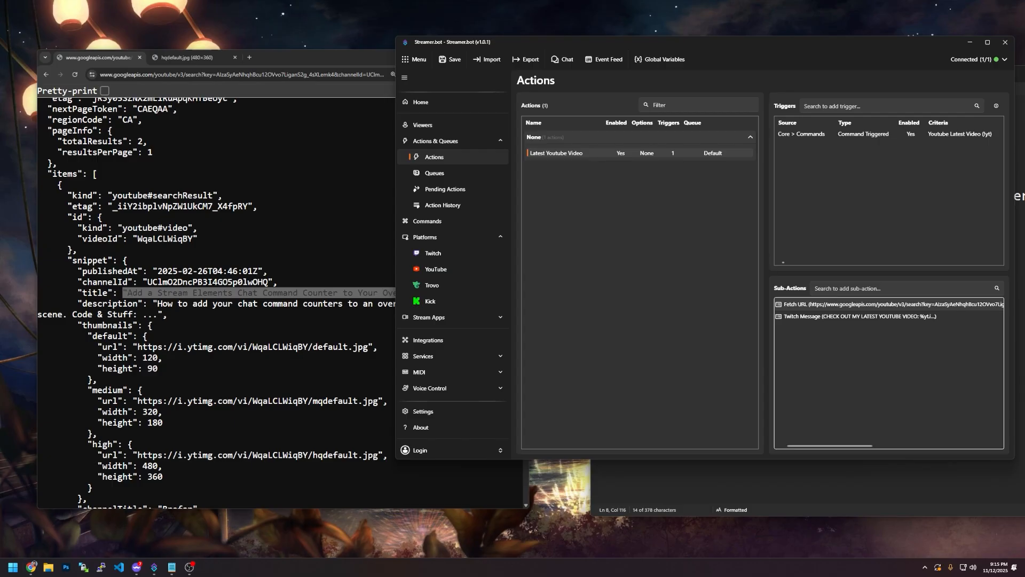
Bring up the Twitch chat, send !yt to test the command, and check the posted message for the video title.
{"action": "key", "text": "alt+Tab"}
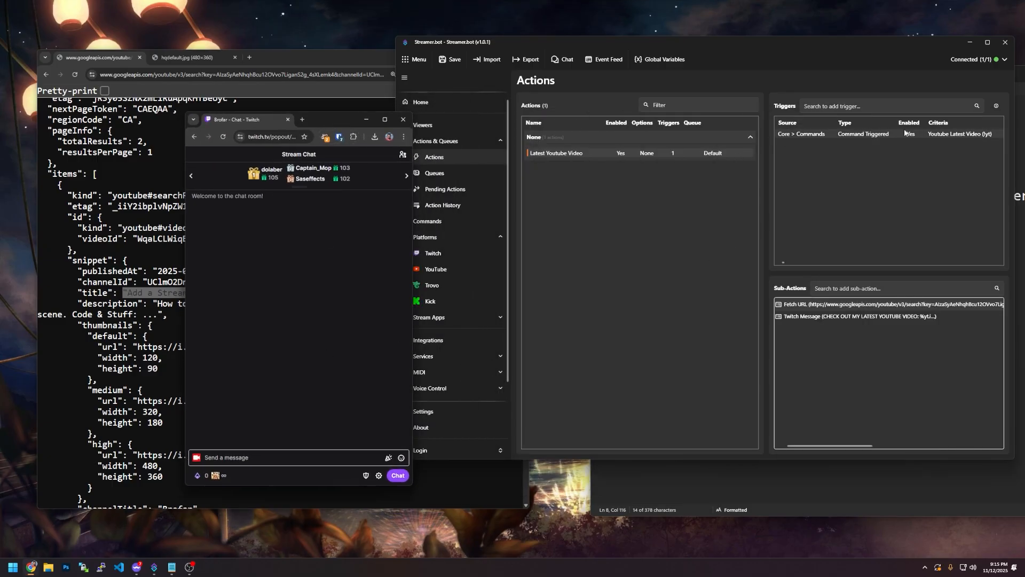
{"action": "left_click", "coordinate": [923, 134]}
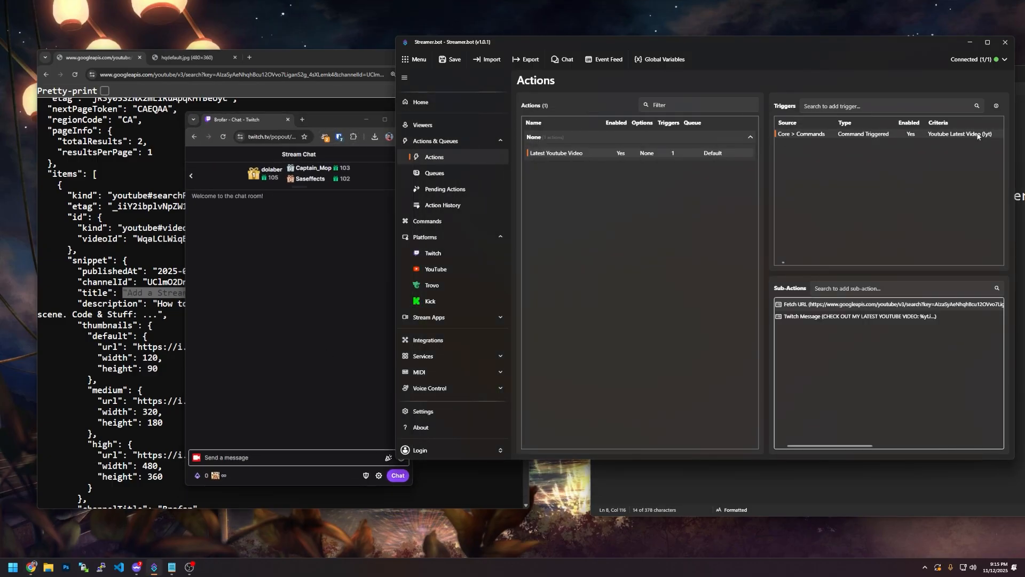
{"action": "left_click", "coordinate": [255, 458]}
{"action": "type", "text": "!yt"}
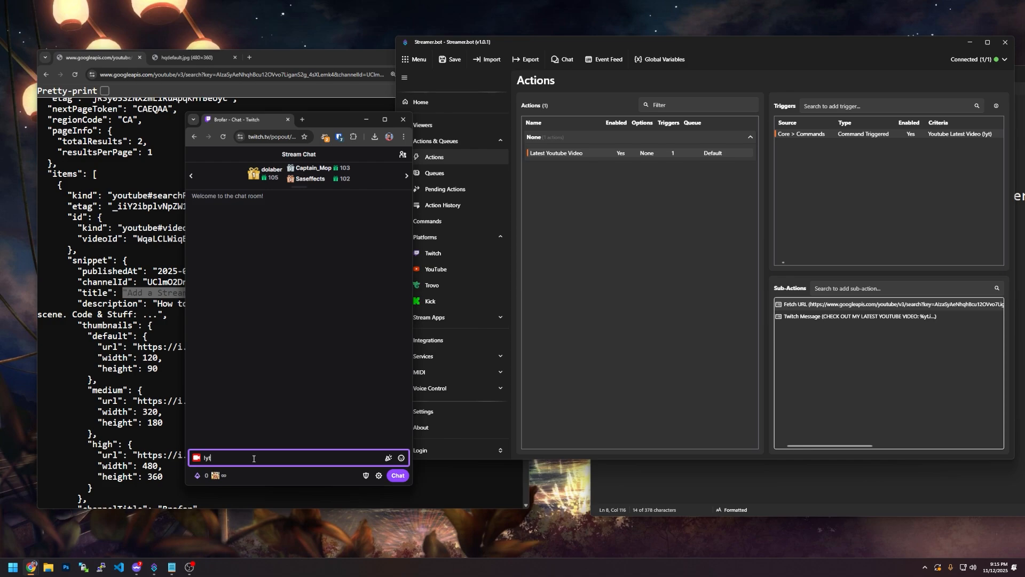
{"action": "key", "text": "Return"}
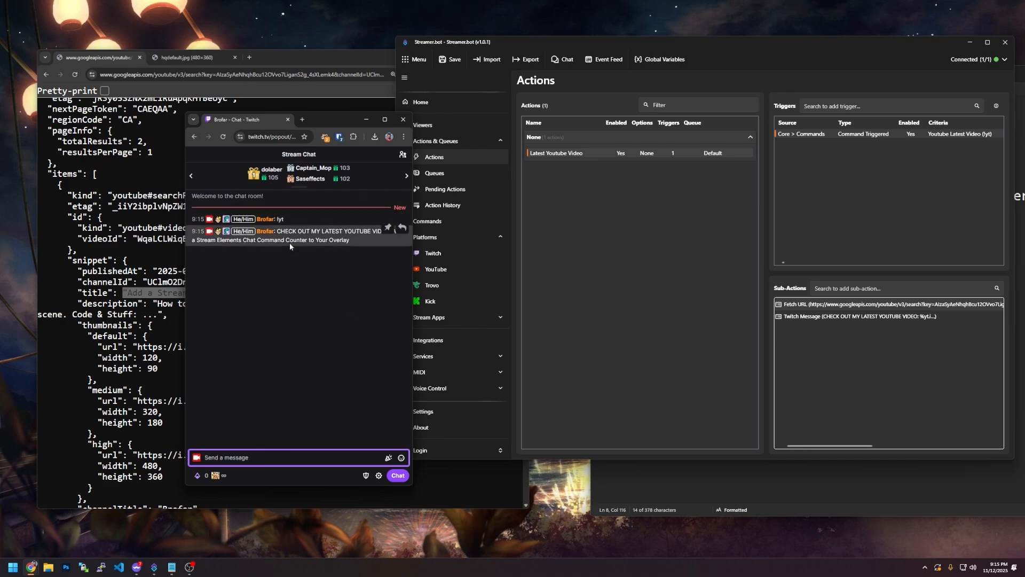
{"action": "left_click", "coordinate": [290, 244]}
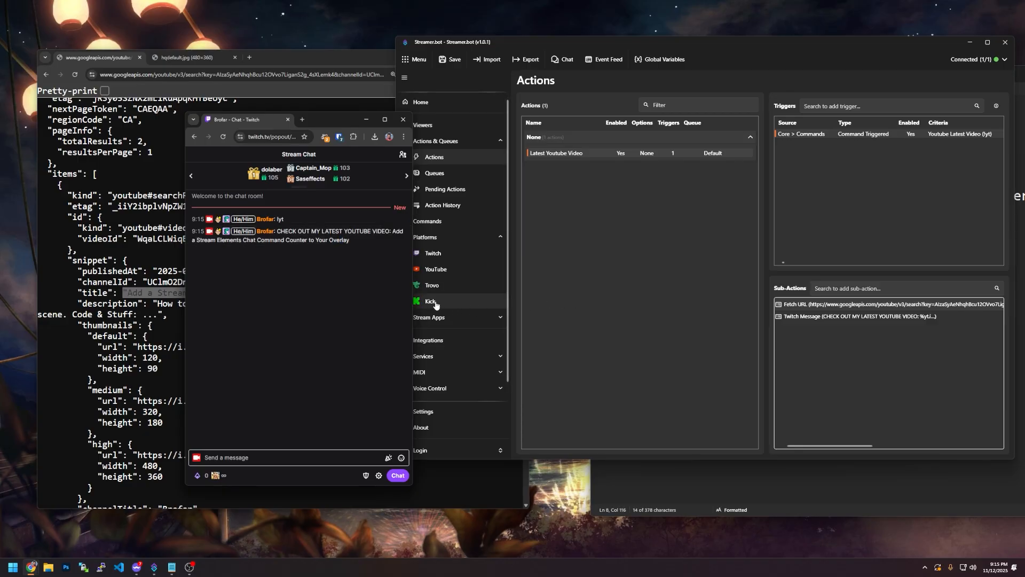
{"action": "triple_click", "coordinate": [358, 236]}
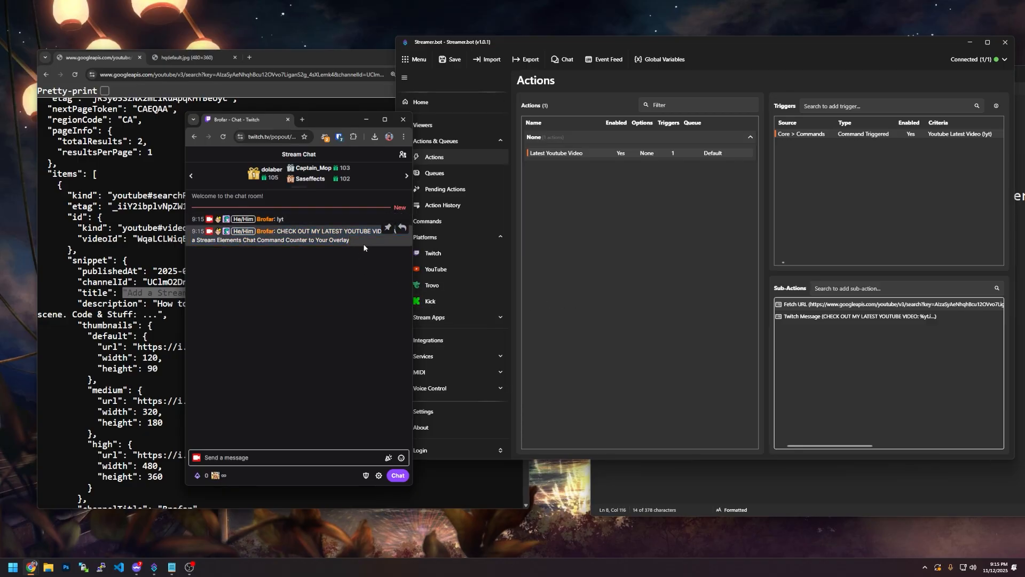
{"action": "left_click", "coordinate": [356, 269]}
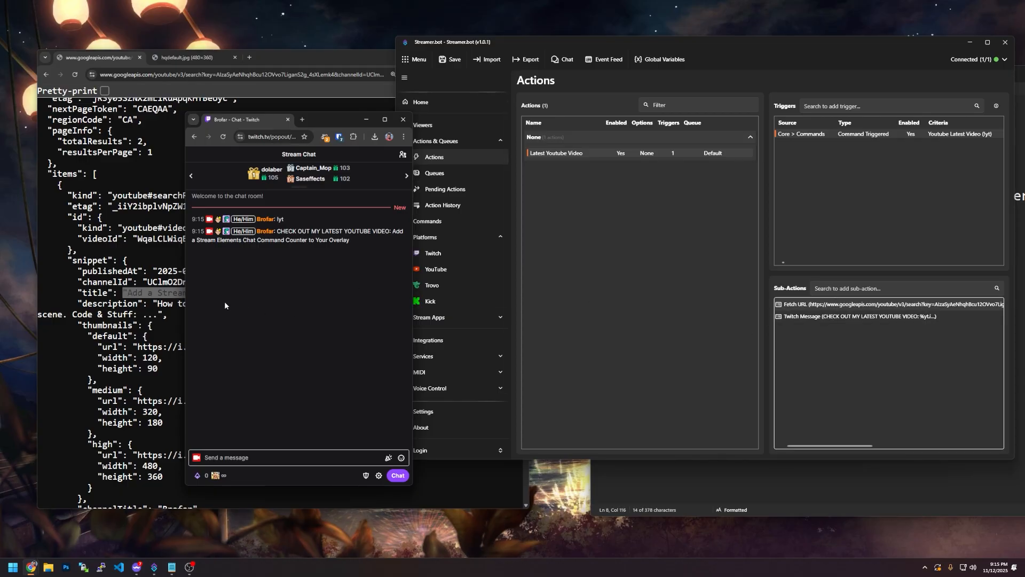
Place the JSON response beside the actions, reopen the Twitch Message sub-action, and append a second variable beginning %yt.items[0]. after the title variable.
{"action": "left_click_drag", "start_coordinate": [107, 195], "coordinate": [97, 433]}
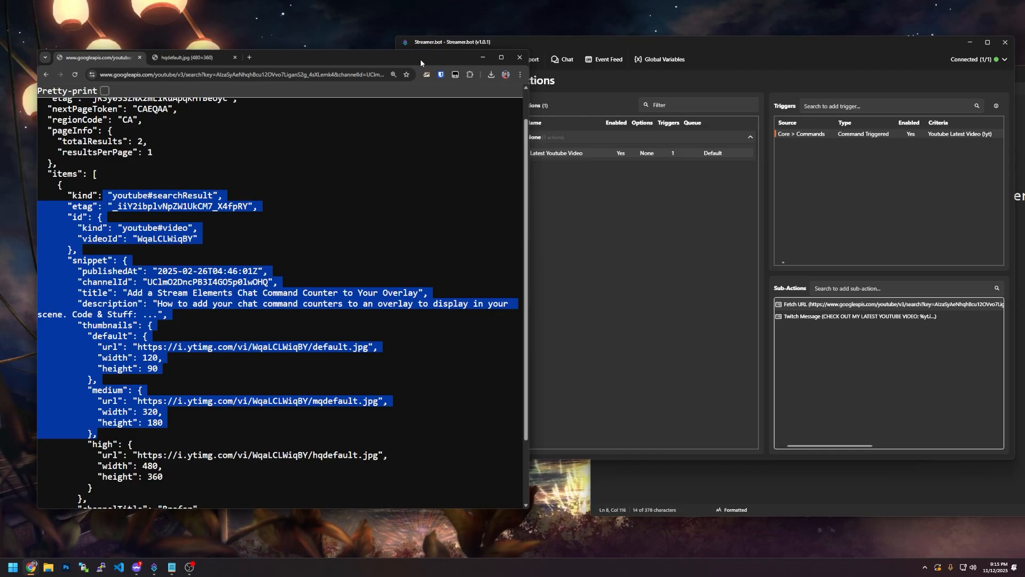
{"action": "left_click_drag", "start_coordinate": [421, 58], "coordinate": [715, 65]}
{"action": "scroll", "coordinate": [486, 268], "scroll_direction": "up", "scroll_amount": 2}
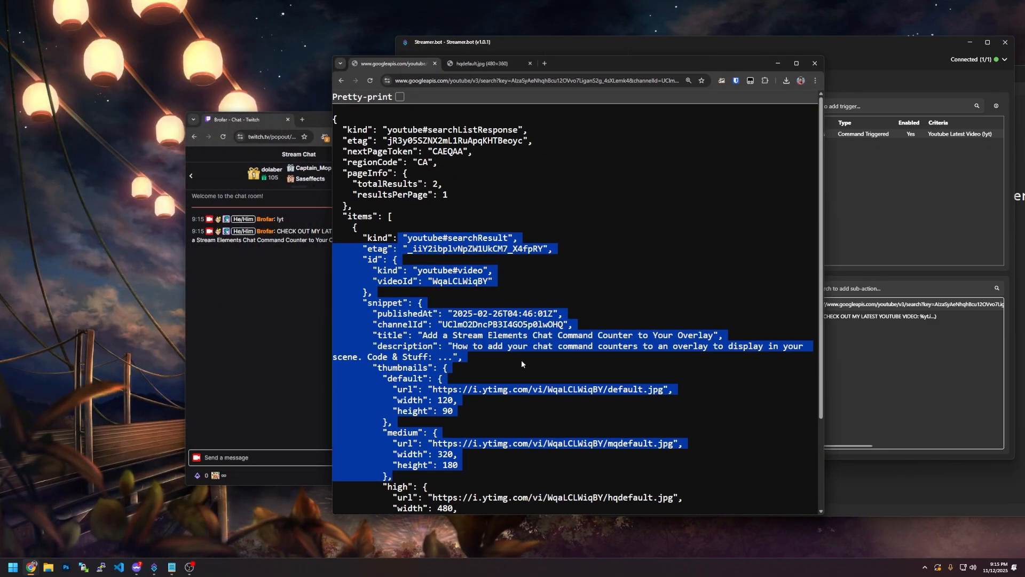
{"action": "left_click_drag", "start_coordinate": [591, 65], "coordinate": [377, 67]}
{"action": "left_click", "coordinate": [489, 197]}
{"action": "left_click_drag", "start_coordinate": [454, 127], "coordinate": [436, 67]}
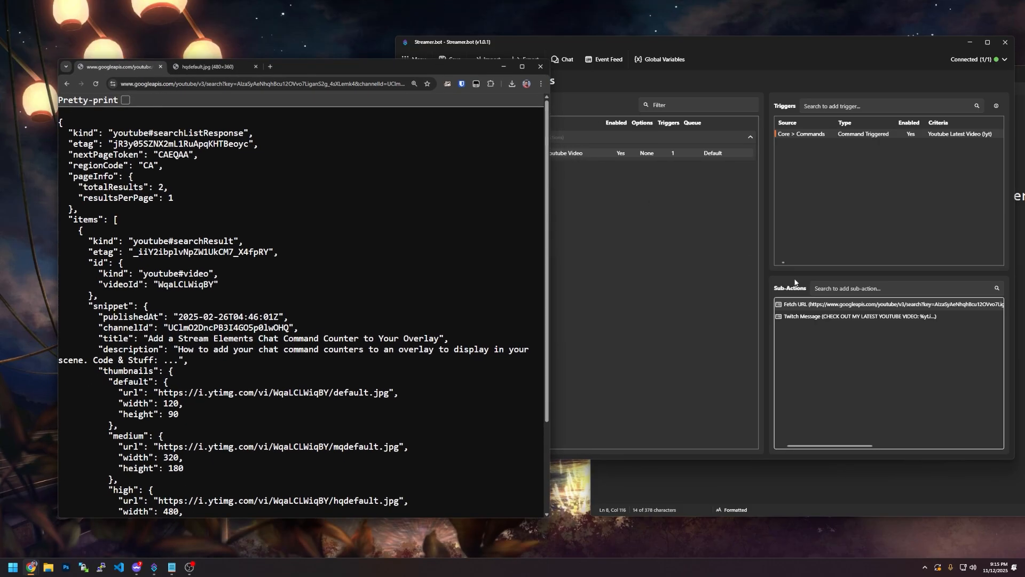
{"action": "double_click", "coordinate": [809, 316]}
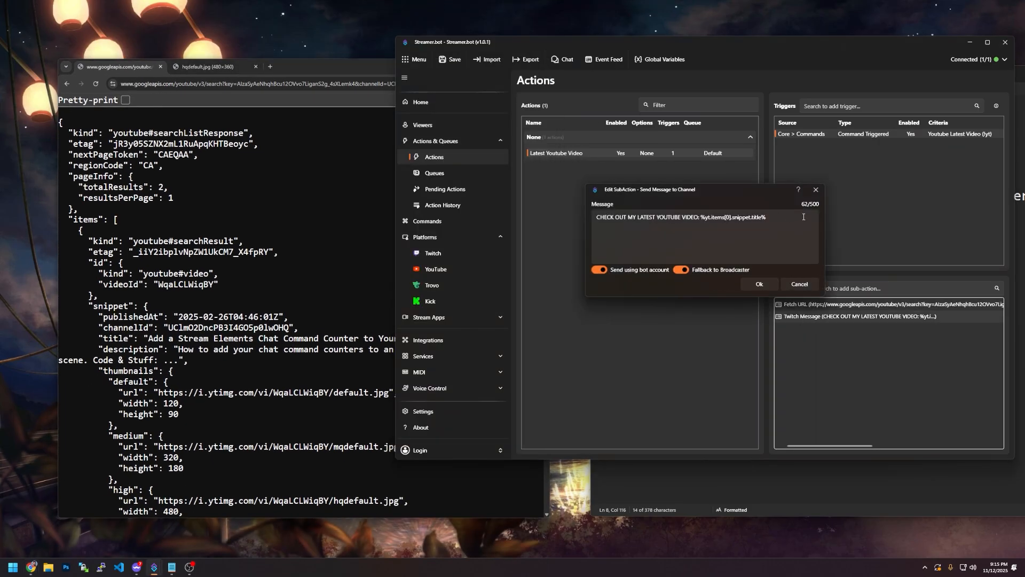
{"action": "left_click_drag", "start_coordinate": [785, 220], "coordinate": [701, 221]}
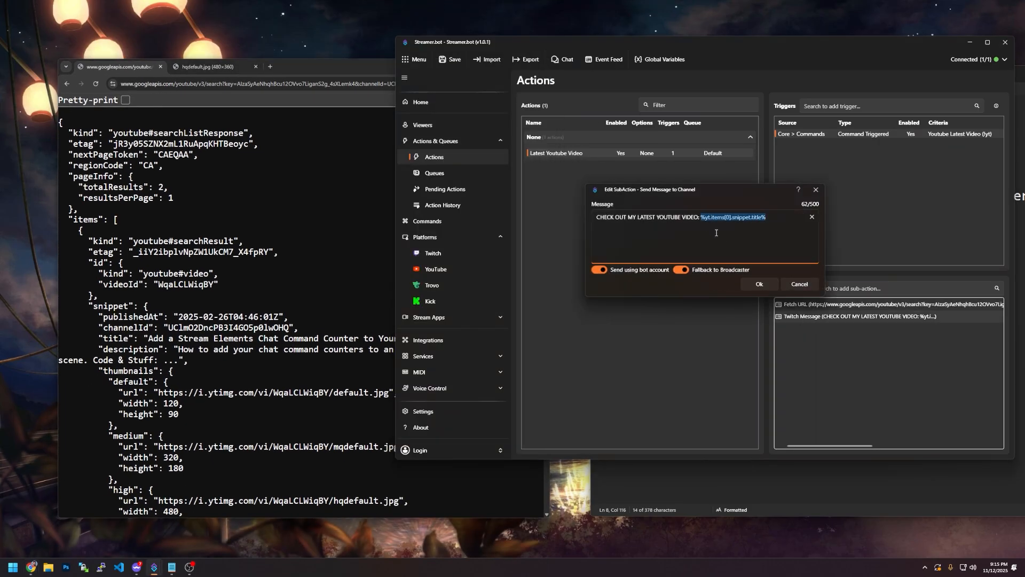
{"action": "left_click", "coordinate": [767, 235]}
{"action": "type", "text": "%yt.items"}
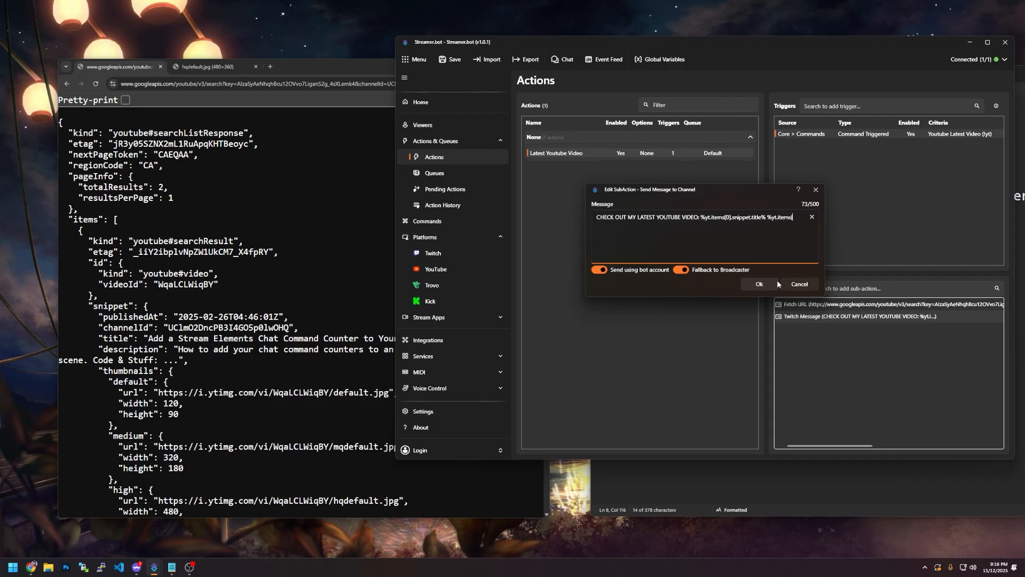
{"action": "type", "text": "[0"}
Examine the snippet object and the videoId key in the JSON to determine which object contains the video ID.
{"action": "left_click", "coordinate": [100, 305]}
{"action": "left_click_drag", "start_coordinate": [140, 309], "coordinate": [158, 469]}
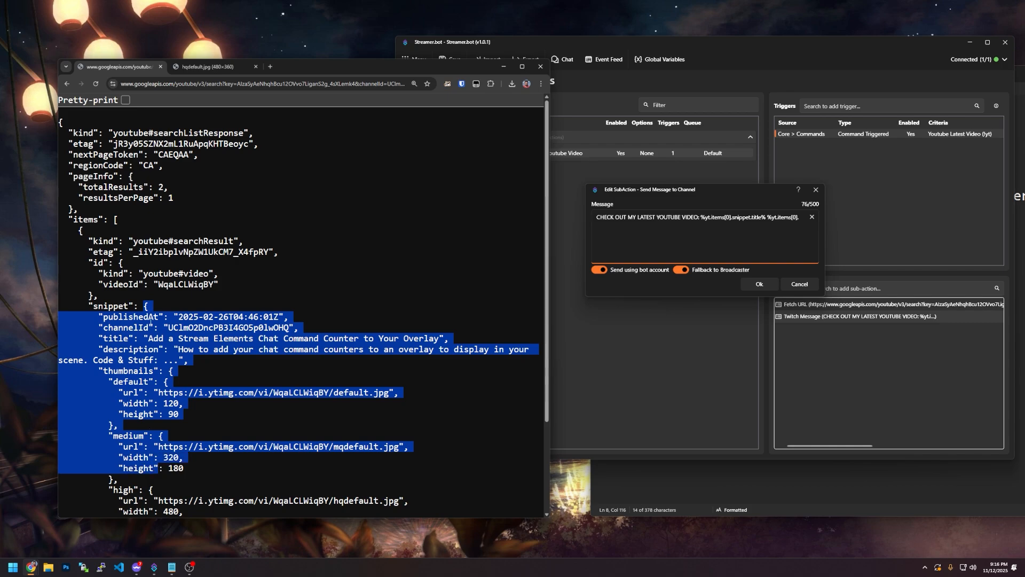
{"action": "double_click", "coordinate": [119, 284]}
{"action": "double_click", "coordinate": [186, 284]}
{"action": "left_click", "coordinate": [181, 297]}
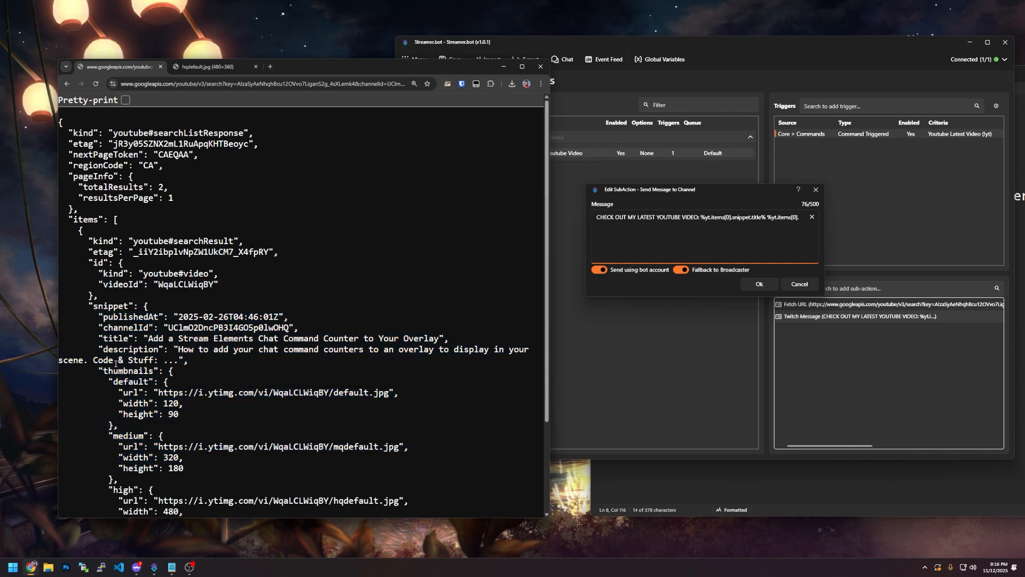
{"action": "left_click_drag", "start_coordinate": [90, 305], "coordinate": [178, 502]}
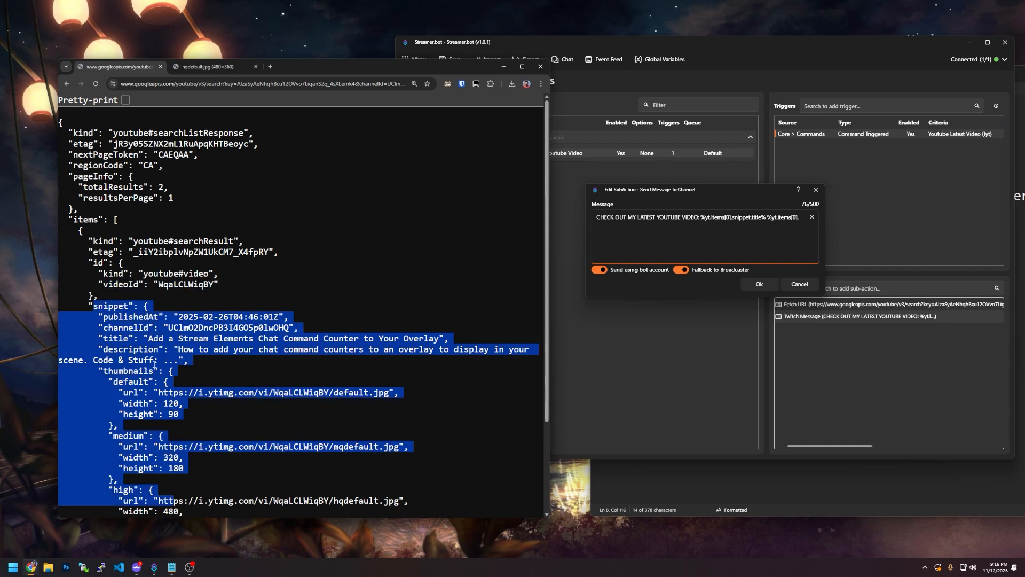
{"action": "left_click", "coordinate": [133, 305]}
{"action": "scroll", "coordinate": [163, 380], "scroll_direction": "down", "scroll_amount": 3}
{"action": "scroll", "coordinate": [143, 395], "scroll_direction": "up", "scroll_amount": 3}
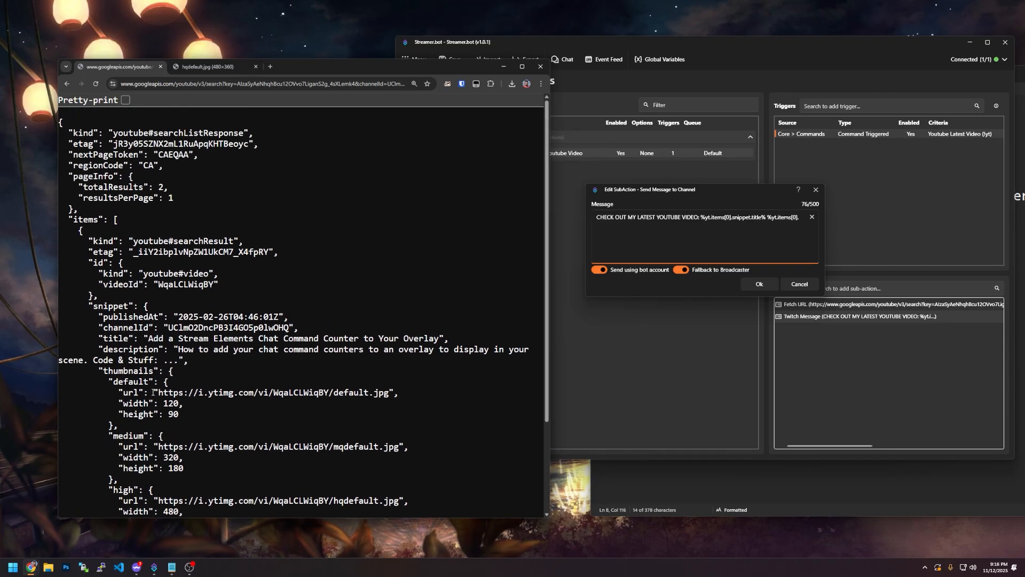
Locate the id object inside the first items entry and extend the second message variable to %yt.items[0].id.
{"action": "left_click_drag", "start_coordinate": [80, 230], "coordinate": [111, 287]}
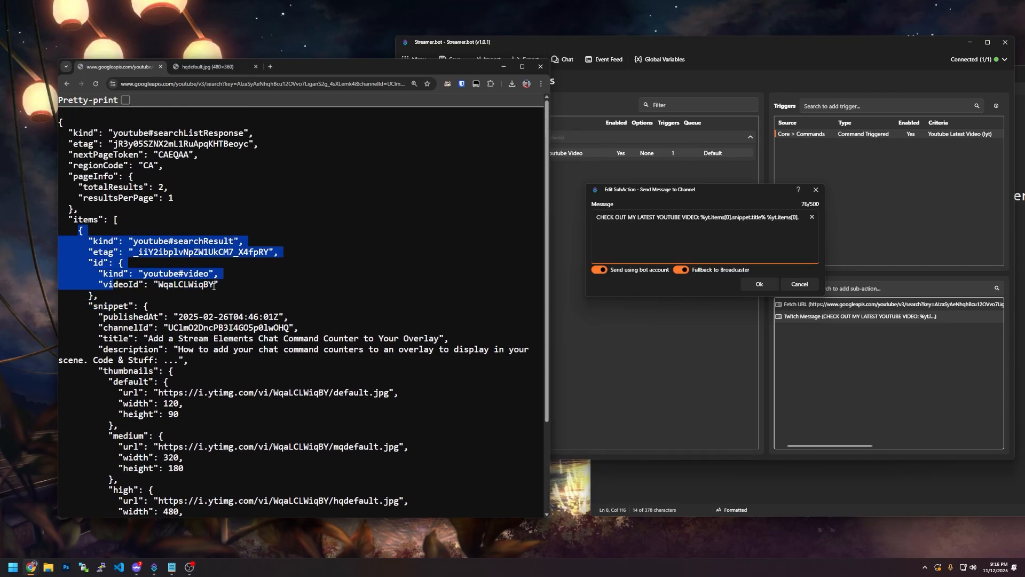
{"action": "left_click", "coordinate": [180, 289]}
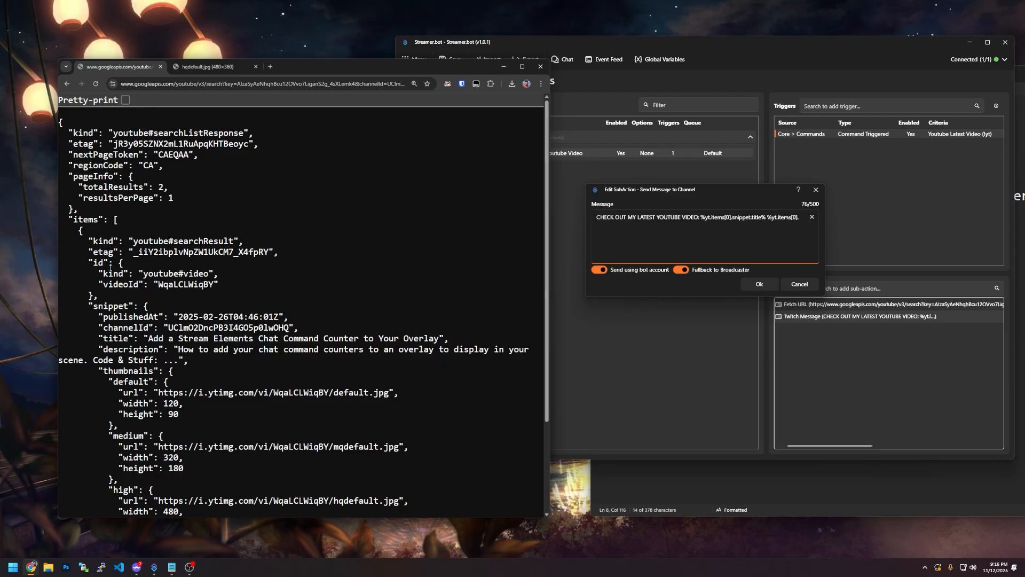
{"action": "left_click_drag", "start_coordinate": [94, 263], "coordinate": [143, 262]}
{"action": "left_click", "coordinate": [805, 220]}
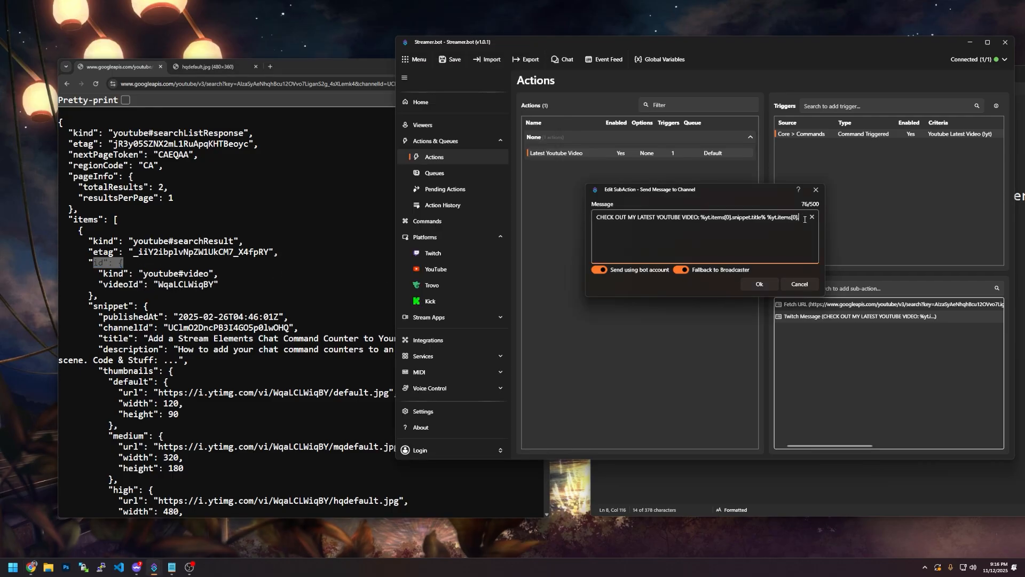
{"action": "type", "text": "id"}
Trace the JSON path from items through id to videoId and extend the second variable to %yt.items[0].id.videoId.
{"action": "key", "text": "alt+Tab"}
{"action": "left_click", "coordinate": [101, 241]}
{"action": "double_click", "coordinate": [77, 220]}
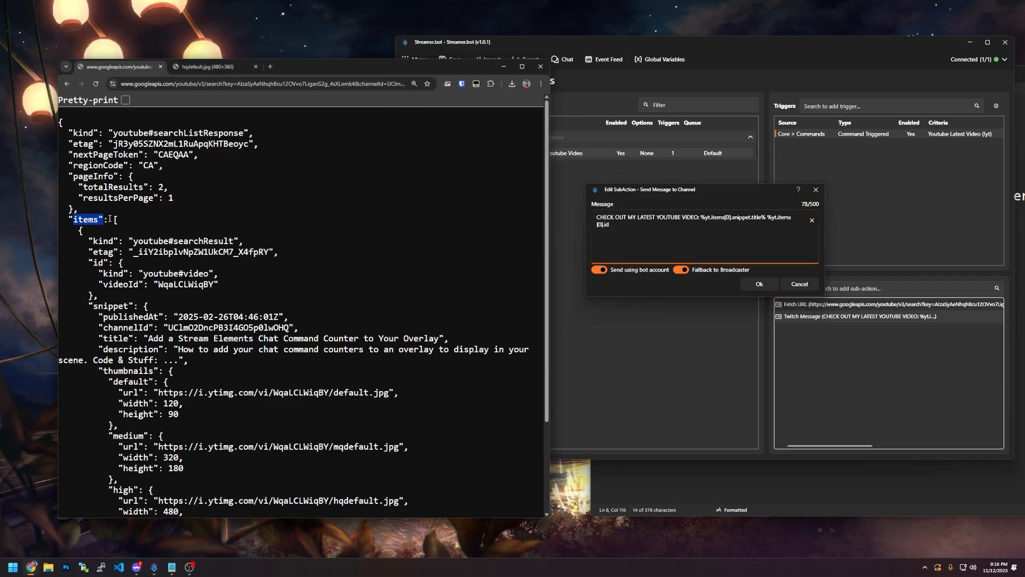
{"action": "double_click", "coordinate": [115, 220]}
{"action": "left_click_drag", "start_coordinate": [81, 234], "coordinate": [283, 264]}
{"action": "left_click_drag", "start_coordinate": [89, 262], "coordinate": [210, 272]}
{"action": "left_click", "coordinate": [121, 286]}
{"action": "double_click", "coordinate": [120, 284]}
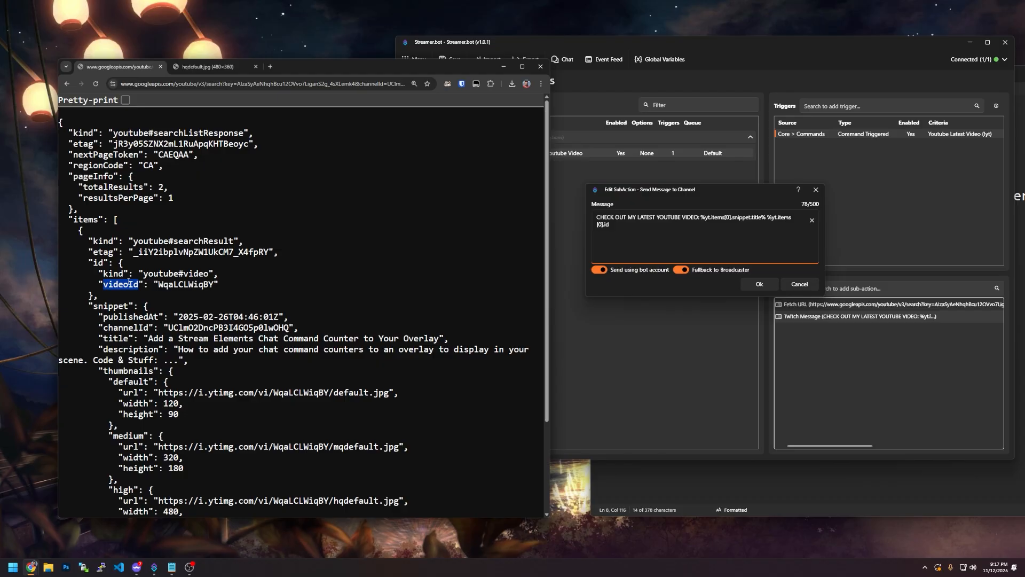
{"action": "left_click", "coordinate": [627, 227]}
{"action": "type", "text": "video"}
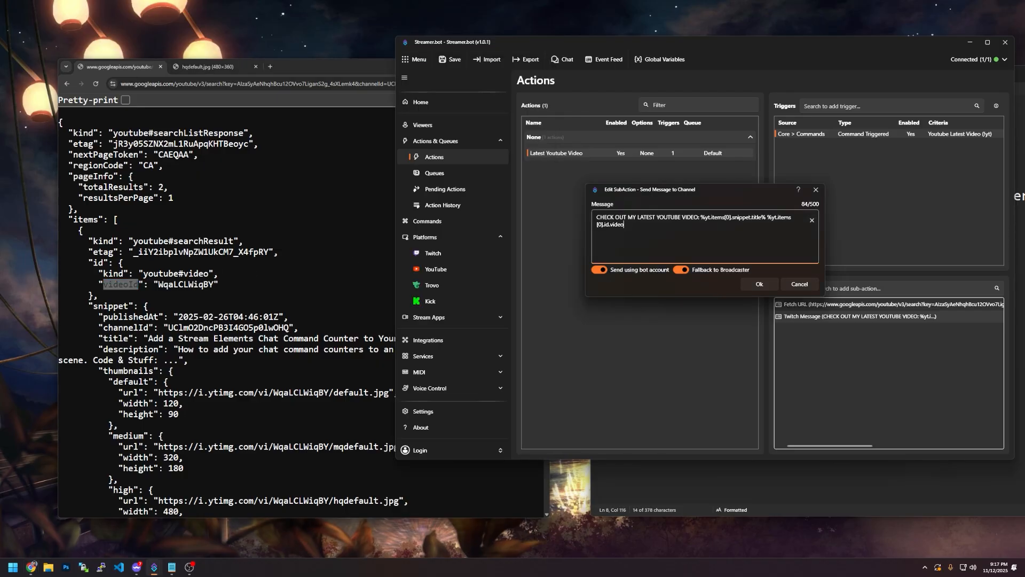
{"action": "type", "text": "Id"}
Check the videoId key's capitalization and value, complete the variable as %yt.items[0].id.videoId%, and confirm the Send Message to Channel sub-action.
{"action": "double_click", "coordinate": [131, 285]}
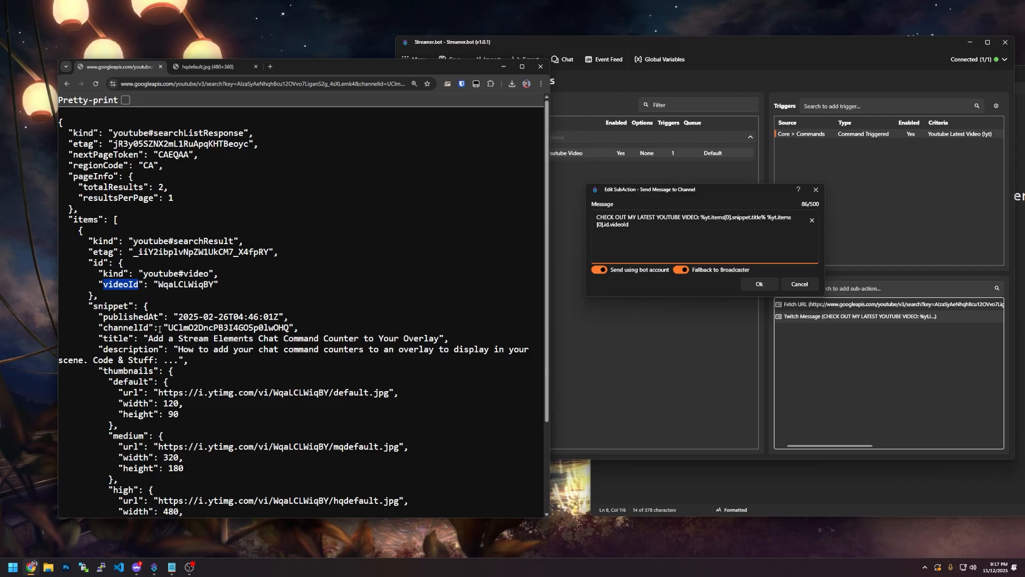
{"action": "left_click", "coordinate": [129, 285]}
{"action": "left_click_drag", "start_coordinate": [129, 284], "coordinate": [134, 286]}
{"action": "left_click", "coordinate": [625, 231]}
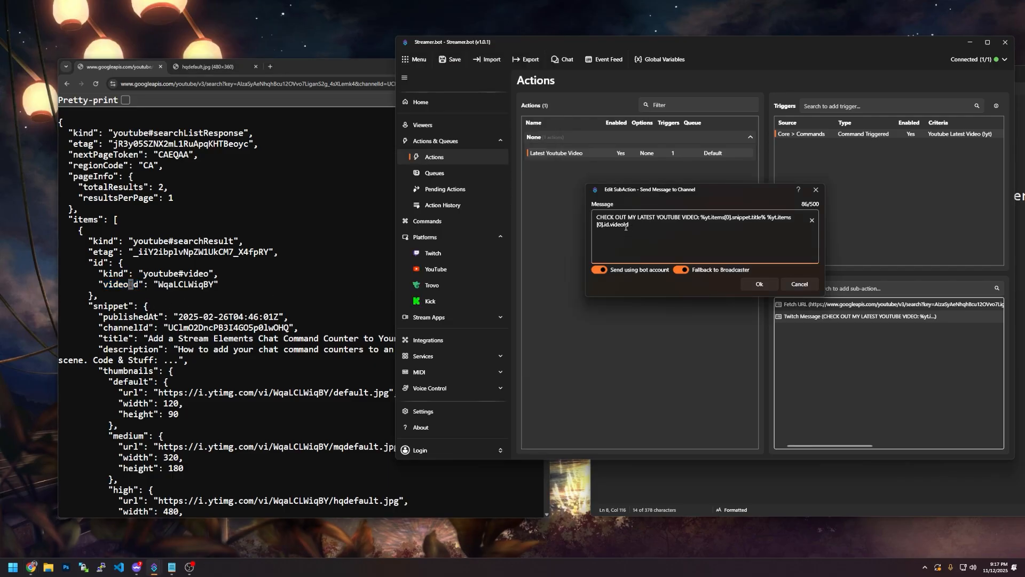
{"action": "double_click", "coordinate": [194, 285]}
{"action": "left_click", "coordinate": [646, 230]}
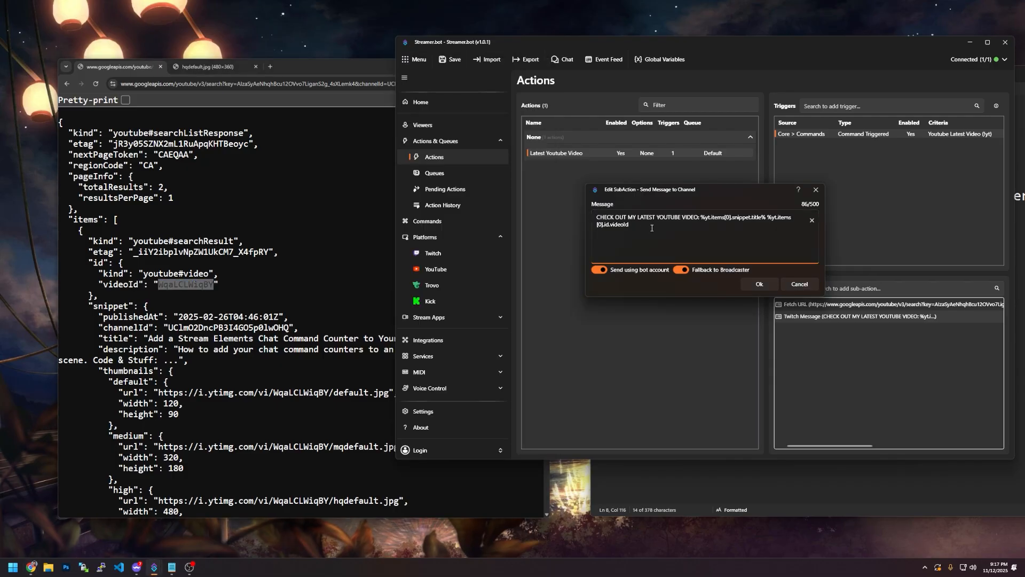
{"action": "type", "text": "%"}
{"action": "left_click", "coordinate": [759, 284]}
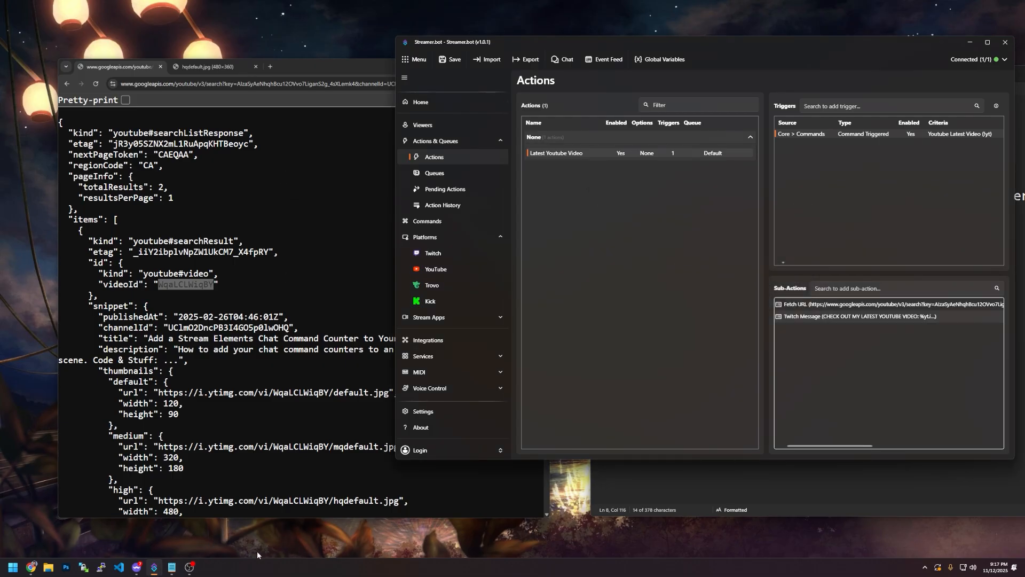
Switch back to the Twitch chat and send !yt again to test the message with the video ID variable.
{"action": "left_click", "coordinate": [31, 567]}
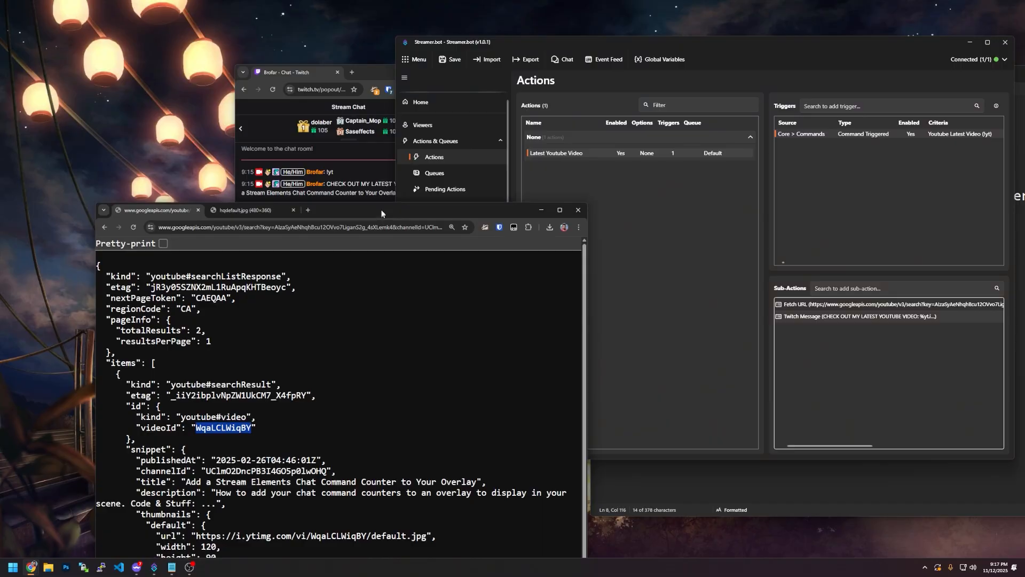
{"action": "left_click", "coordinate": [367, 71]}
{"action": "left_click", "coordinate": [337, 410]}
{"action": "type", "text": "!yt"}
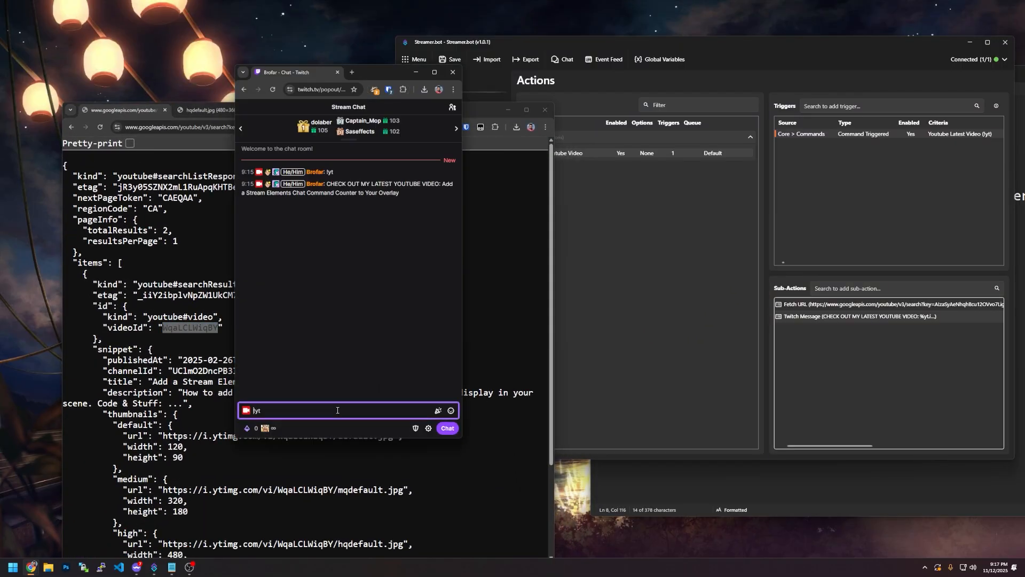
{"action": "key", "text": "Return"}
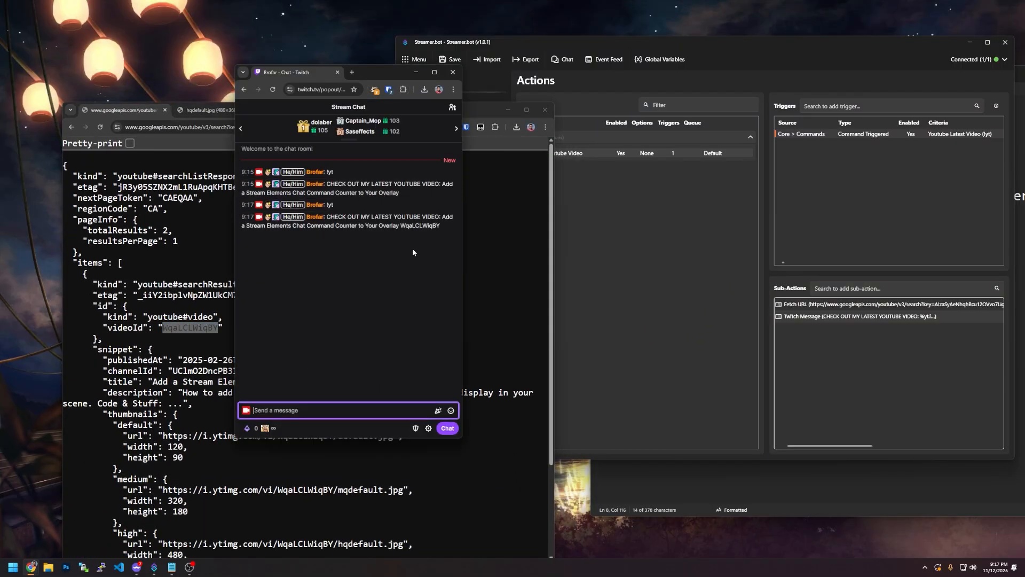
{"action": "double_click", "coordinate": [405, 229]}
{"action": "key", "text": "ctrl+c"}
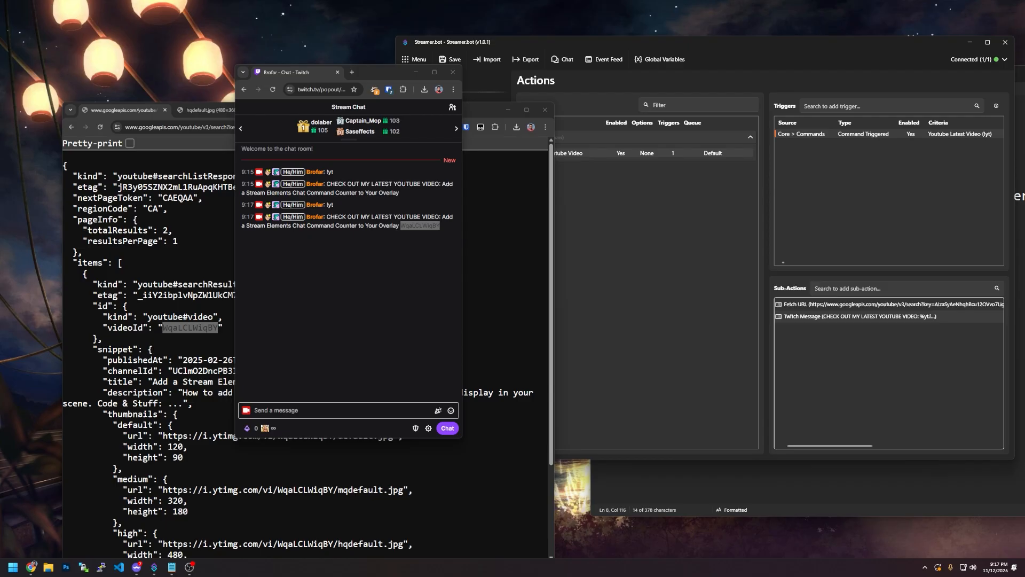
{"action": "double_click", "coordinate": [806, 316]}
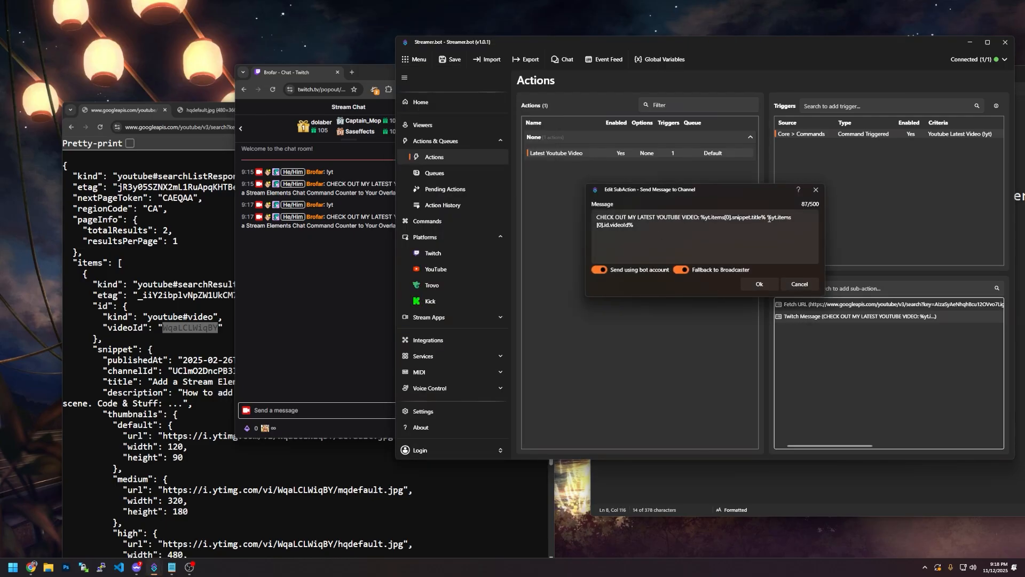
{"action": "left_click", "coordinate": [694, 248]}
{"action": "key", "text": "Return"}
{"action": "key", "text": "Return"}
{"action": "type", "text": "https://"}
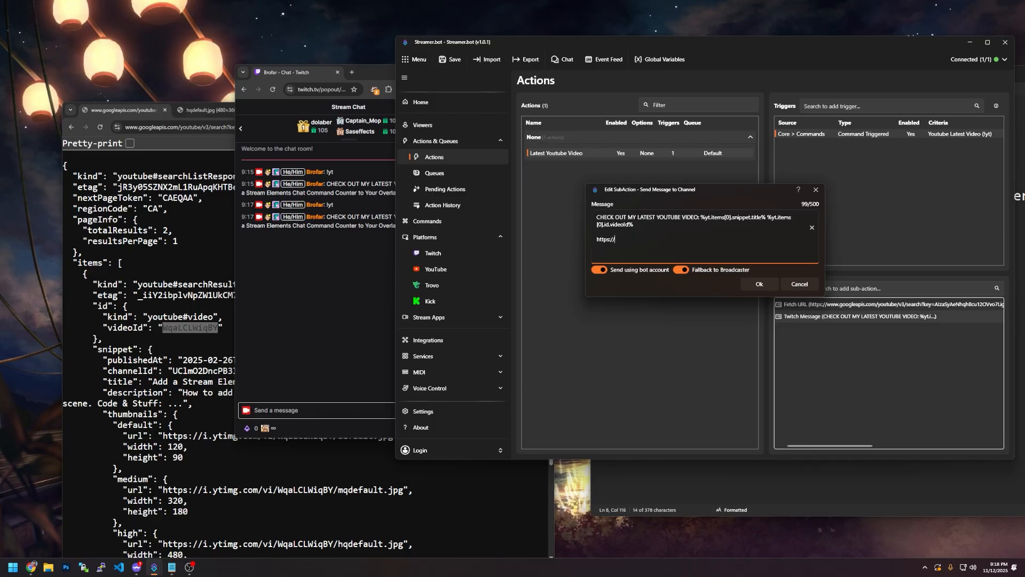
{"action": "type", "text": "youtube.com/watch?v="}
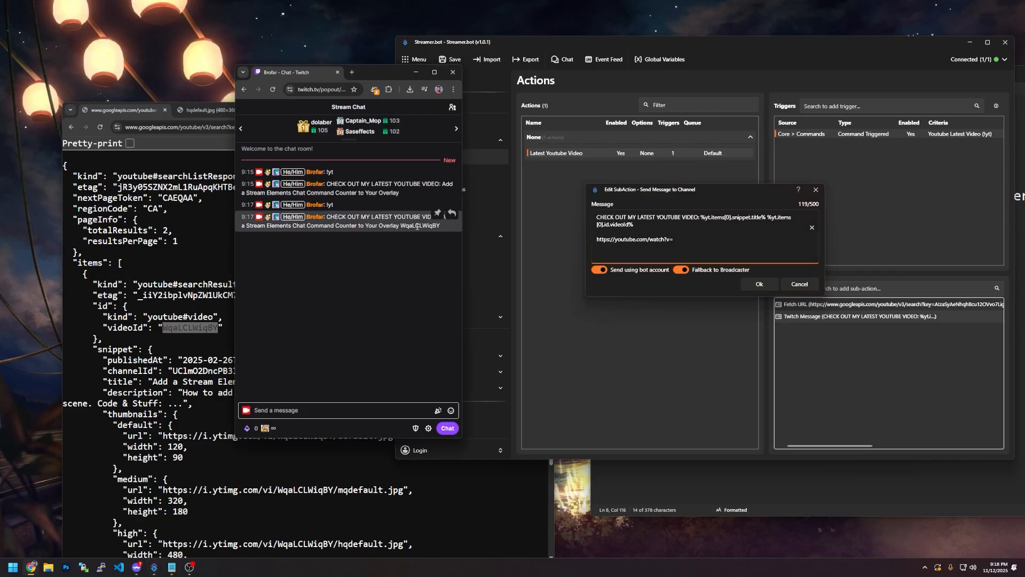
{"action": "key", "text": "ctrl+v"}
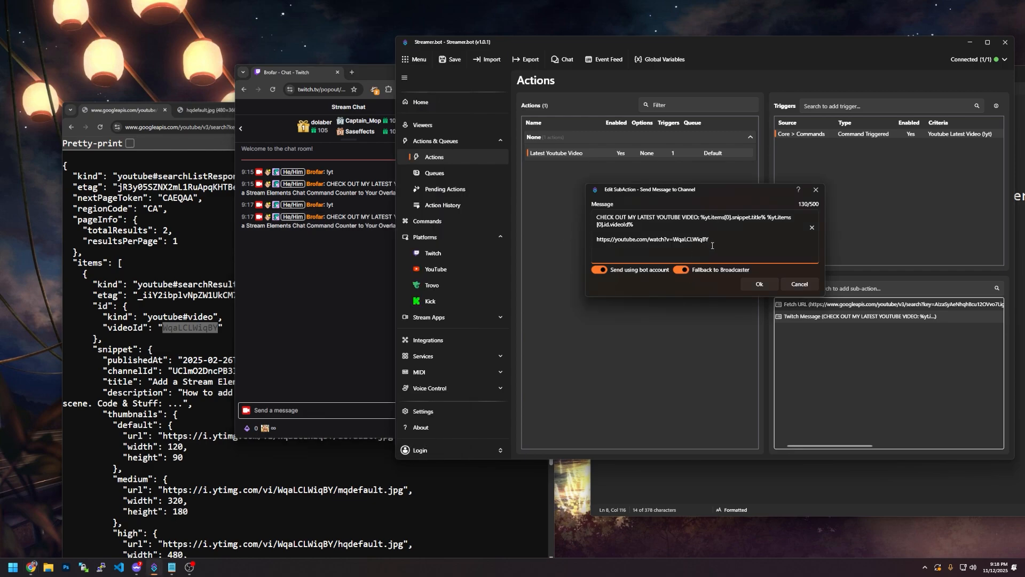
Copy the YouTube link from the message, open it in a new browser tab to check the video, and return to the JSON response.
{"action": "key", "text": "shift+Home"}
{"action": "key", "text": "ctrl+c"}
{"action": "left_click", "coordinate": [199, 154]}
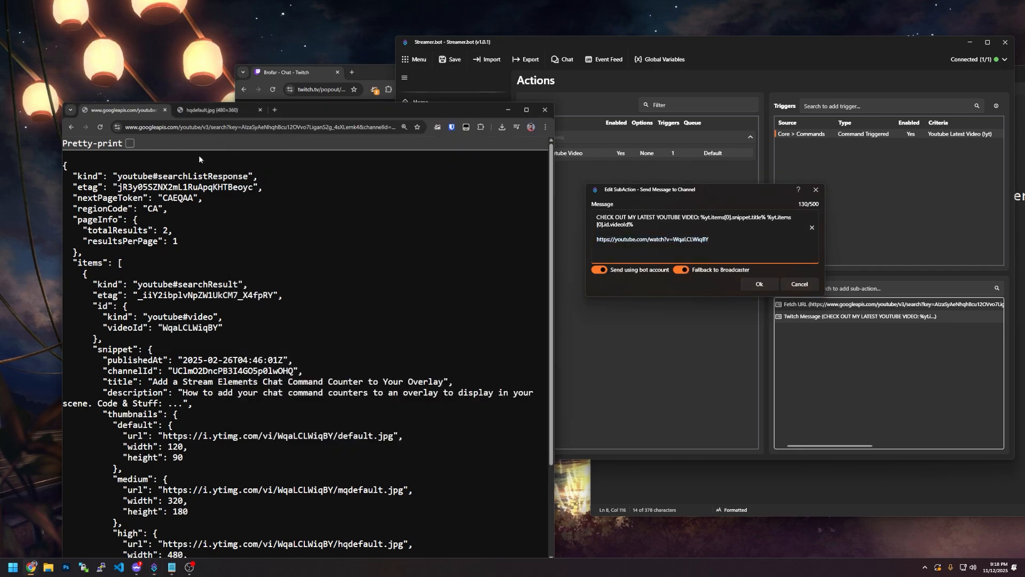
{"action": "left_click", "coordinate": [270, 110]}
{"action": "key", "text": "ctrl+v"}
{"action": "key", "text": "Return"}
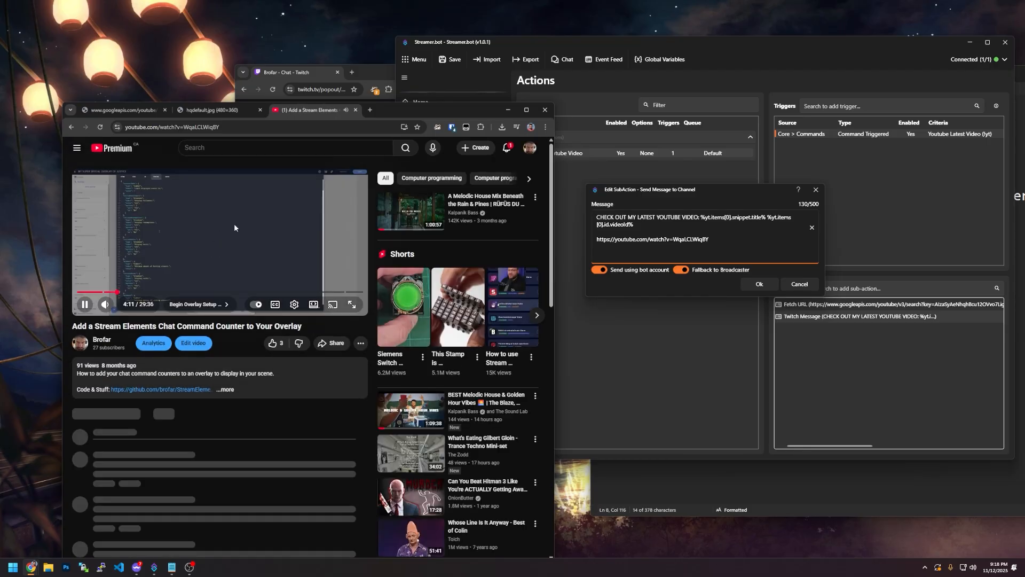
{"action": "left_click", "coordinate": [228, 232]}
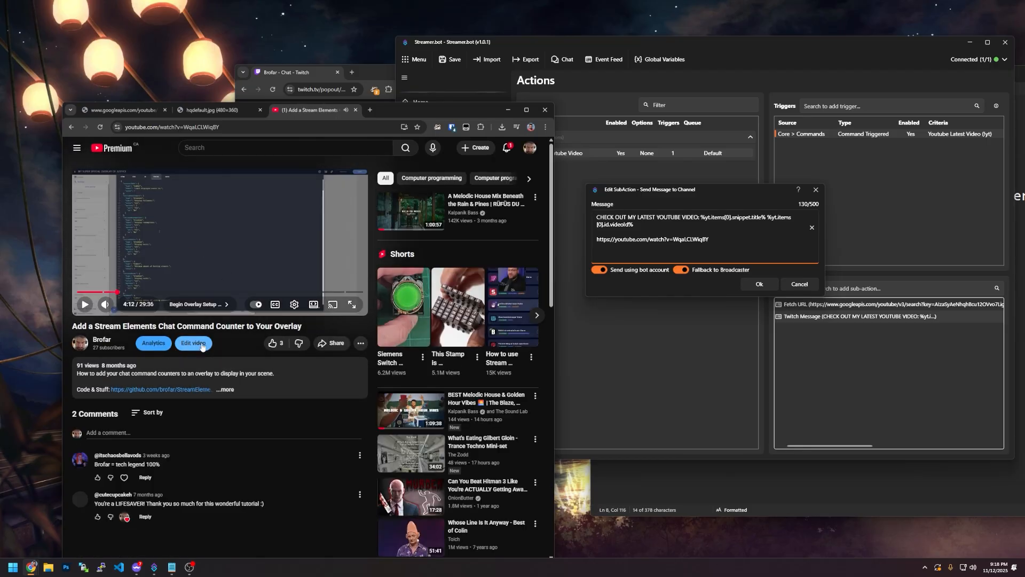
{"action": "left_click", "coordinate": [120, 110]}
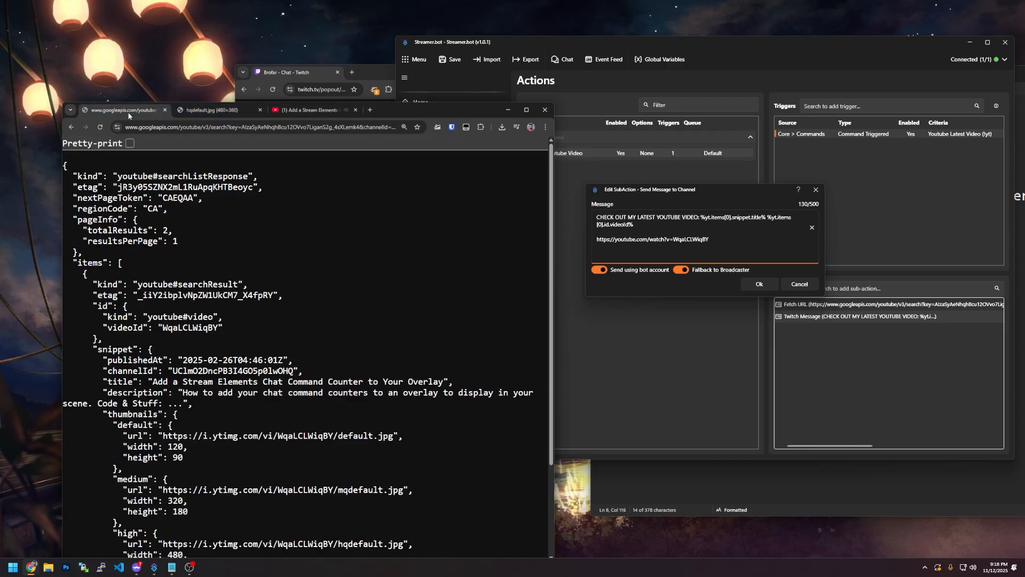
{"action": "left_click_drag", "start_coordinate": [712, 239], "coordinate": [580, 242]}
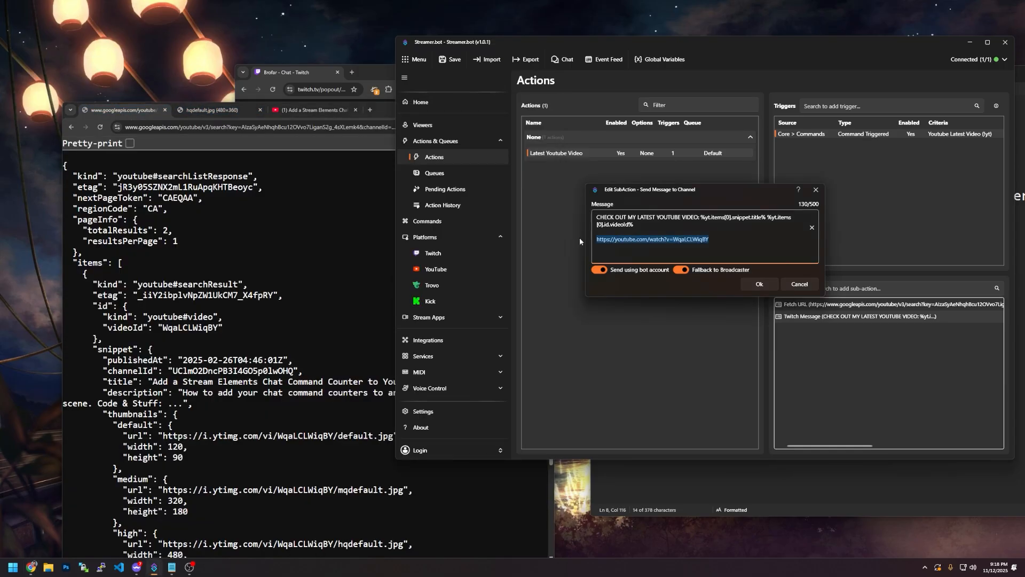
{"action": "double_click", "coordinate": [688, 240]}
{"action": "key", "text": "BackSpace"}
{"action": "left_click_drag", "start_coordinate": [635, 225], "coordinate": [769, 220]}
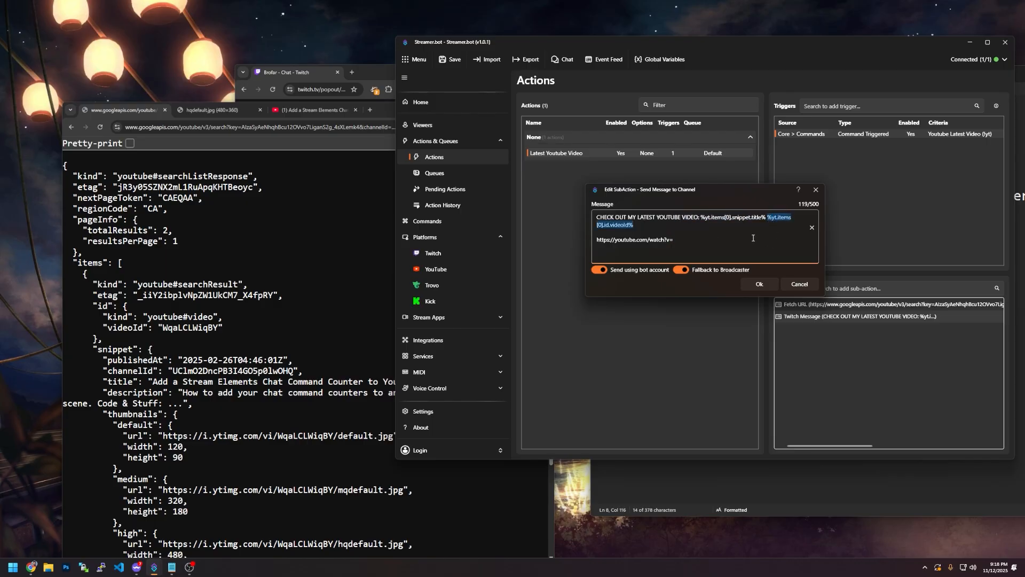
{"action": "key", "text": "ctrl+x"}
{"action": "left_click", "coordinate": [753, 237]}
{"action": "key", "text": "ctrl+v"}
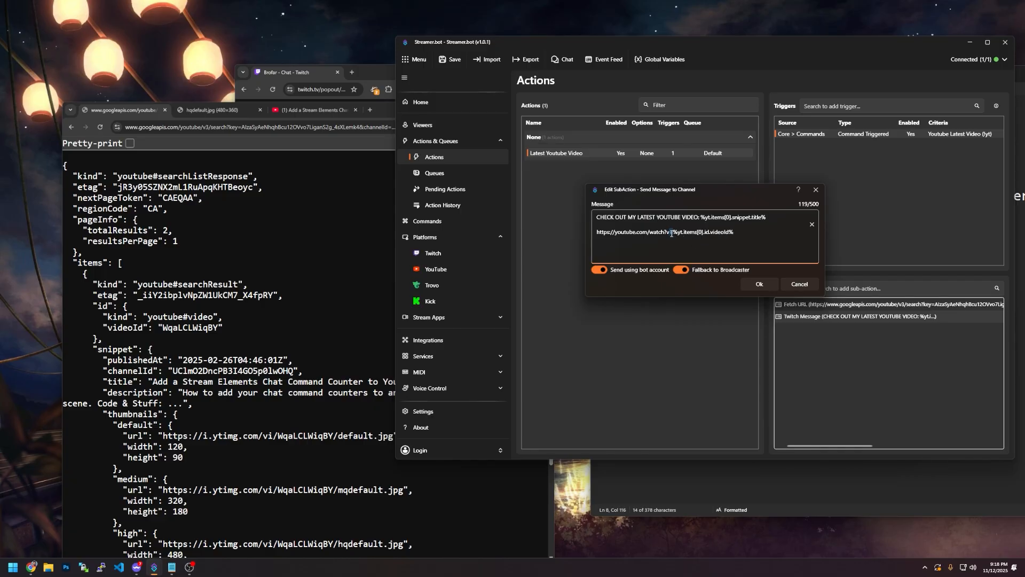
Join the link onto the title line, compare its variable with the videoId entry in the JSON, and confirm the message sub-action.
{"action": "left_click", "coordinate": [752, 224]}
{"action": "key", "text": "BackSpace"}
{"action": "key", "text": "Delete"}
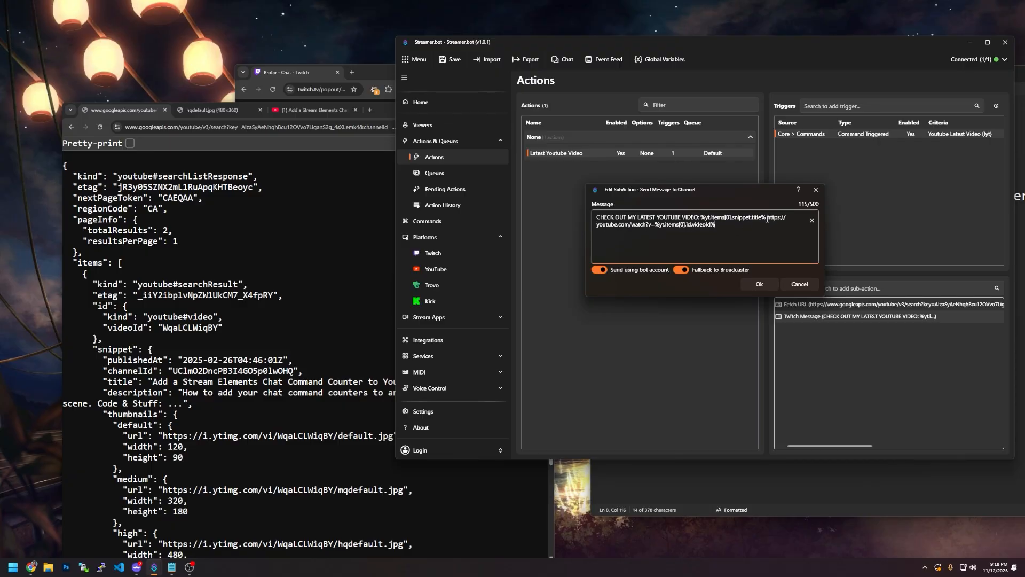
{"action": "left_click_drag", "start_coordinate": [771, 218], "coordinate": [655, 225]}
{"action": "left_click", "coordinate": [655, 226]}
{"action": "left_click", "coordinate": [730, 225], "text": "shift"}
{"action": "left_click_drag", "start_coordinate": [149, 327], "coordinate": [218, 327]}
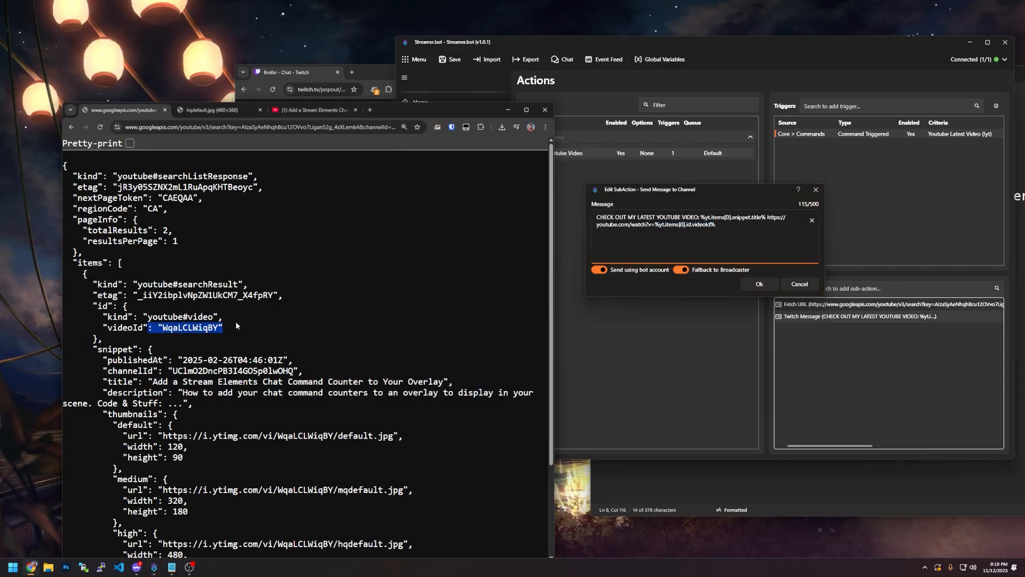
{"action": "left_click", "coordinate": [757, 283]}
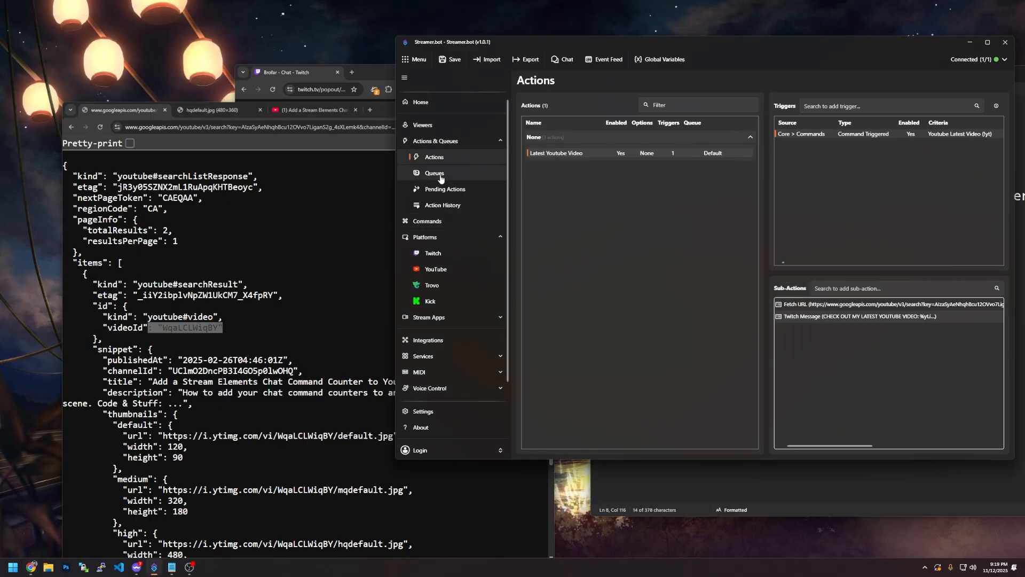
Switch to the Twitch chat, send !yt, open the video link from the reply, and return to the chat.
{"action": "left_click", "coordinate": [371, 75]}
{"action": "left_click", "coordinate": [317, 406]}
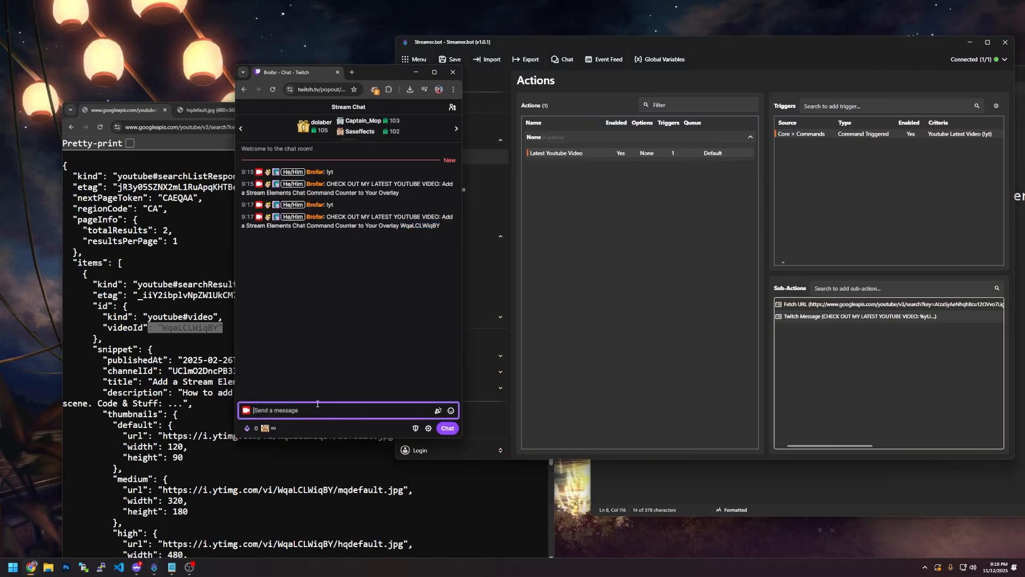
{"action": "type", "text": "!yt"}
{"action": "key", "text": "Return"}
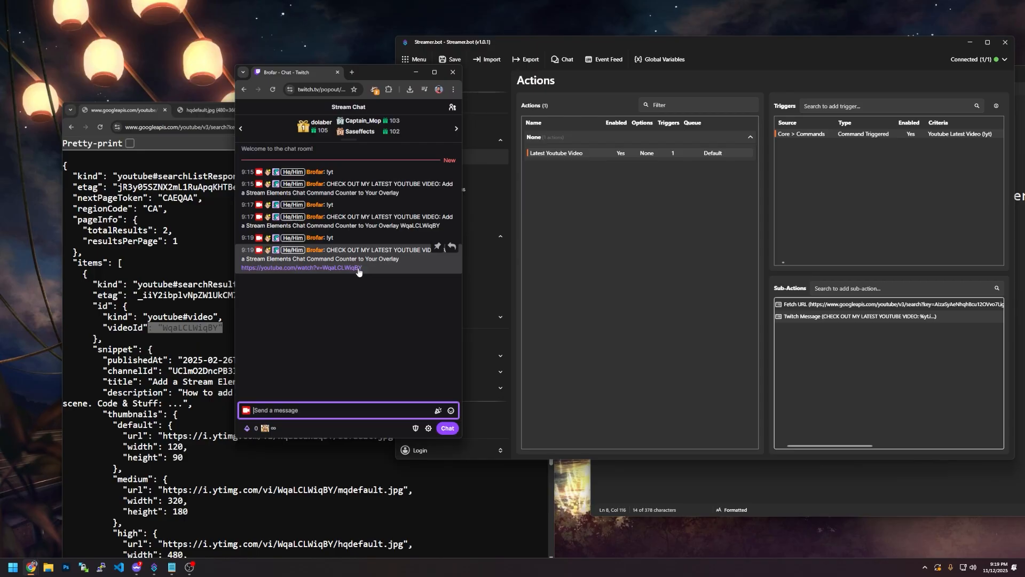
{"action": "left_click_drag", "start_coordinate": [335, 250], "coordinate": [347, 250]}
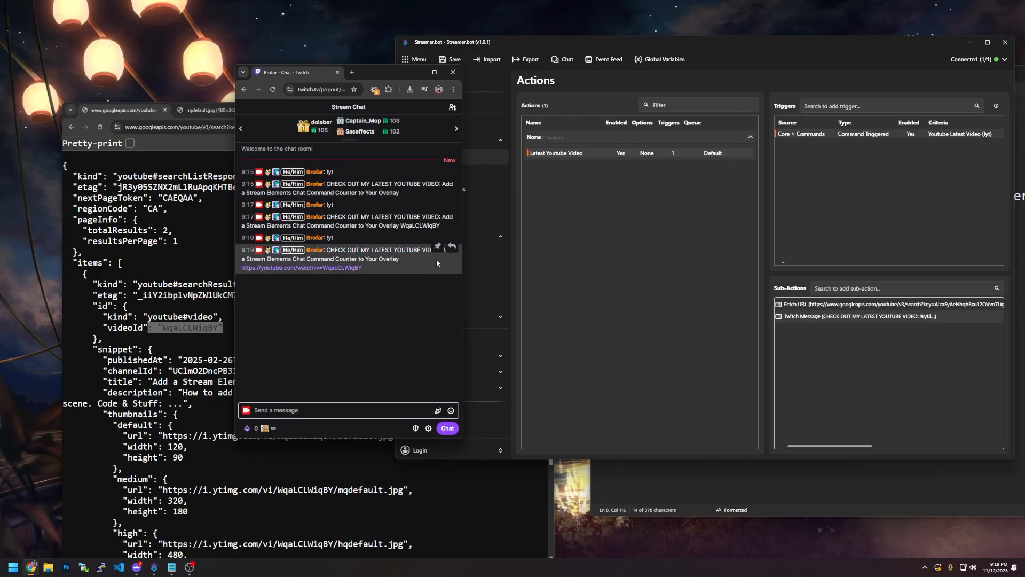
{"action": "left_click", "coordinate": [322, 268]}
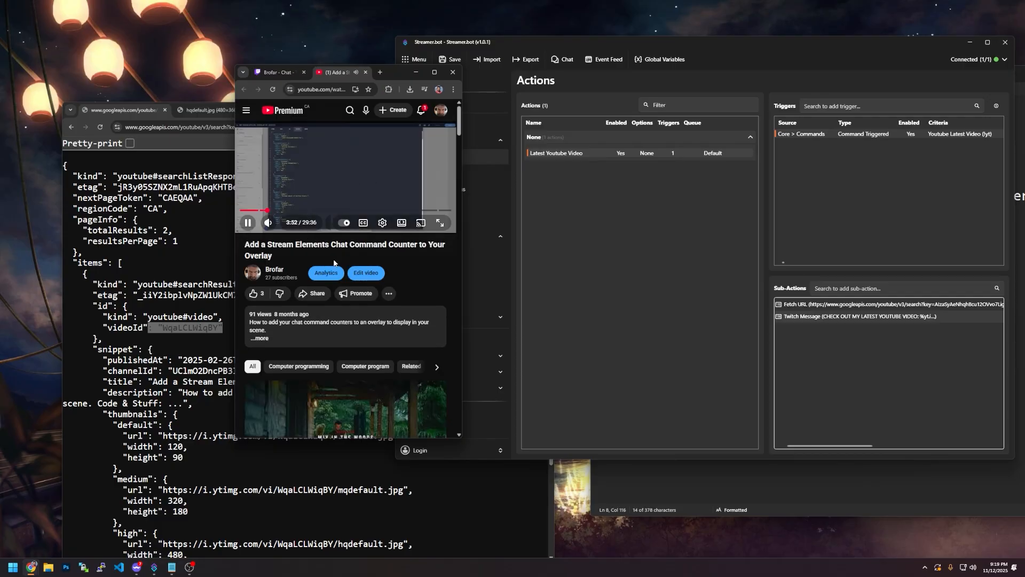
{"action": "left_click", "coordinate": [276, 72]}
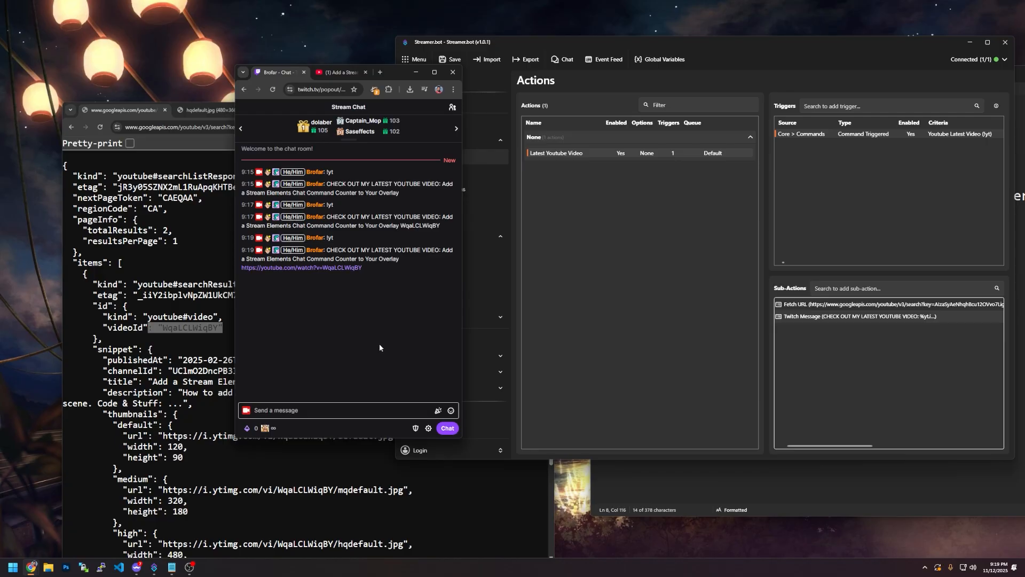
Switch back to Streamer.bot and add an OBS Studio > Streaming Started trigger to the Latest Youtube Video action.
{"action": "left_click", "coordinate": [854, 347]}
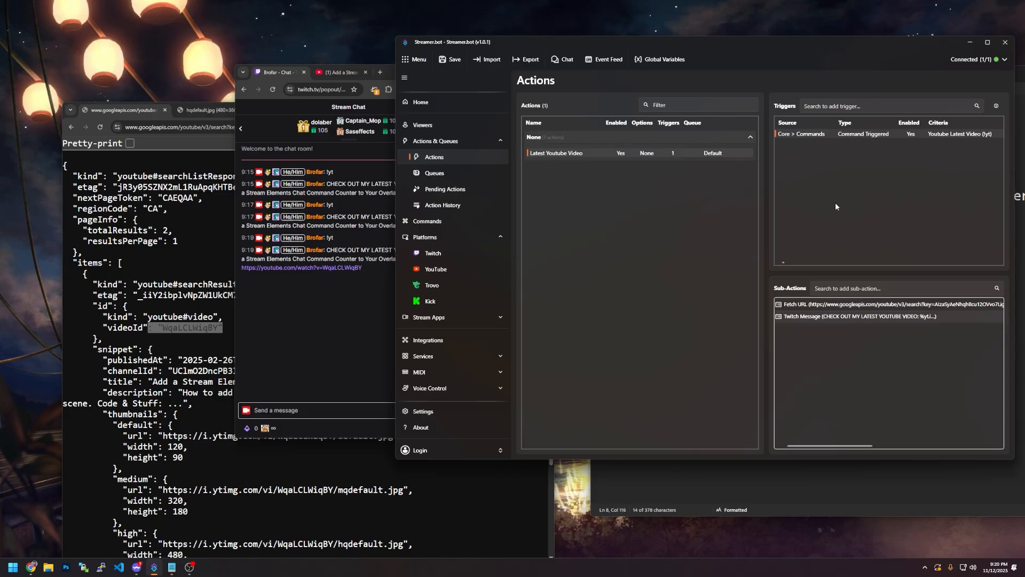
{"action": "left_click", "coordinate": [846, 106]}
{"action": "type", "text": "steame"}
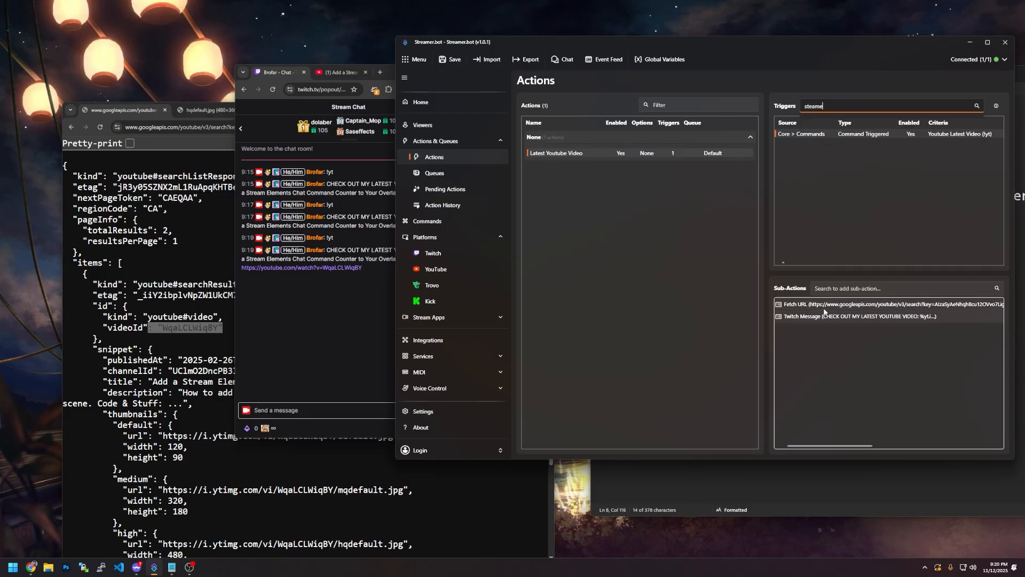
{"action": "type", "text": "ing"}
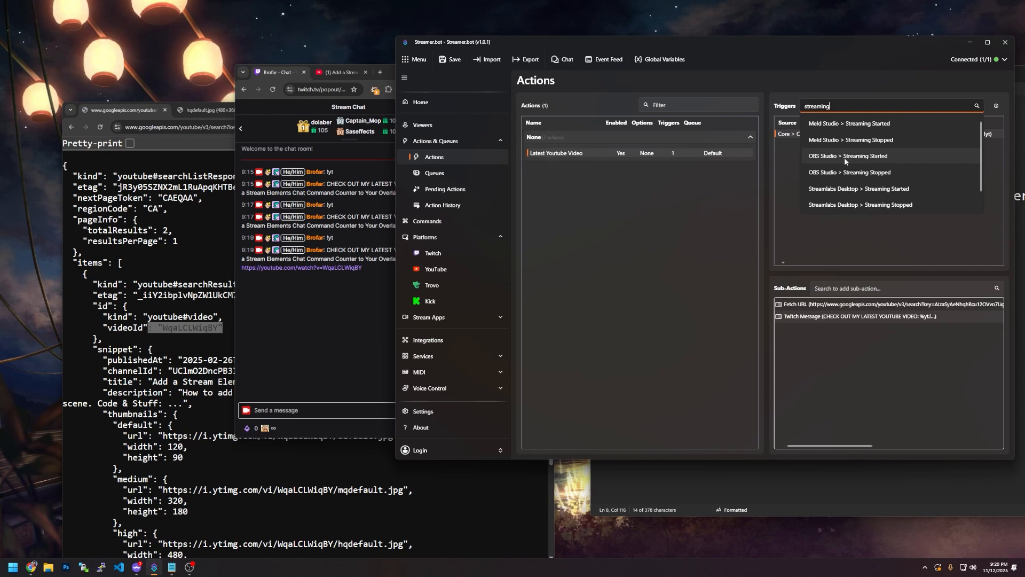
{"action": "left_click", "coordinate": [845, 160]}
{"action": "left_click", "coordinate": [757, 253]}
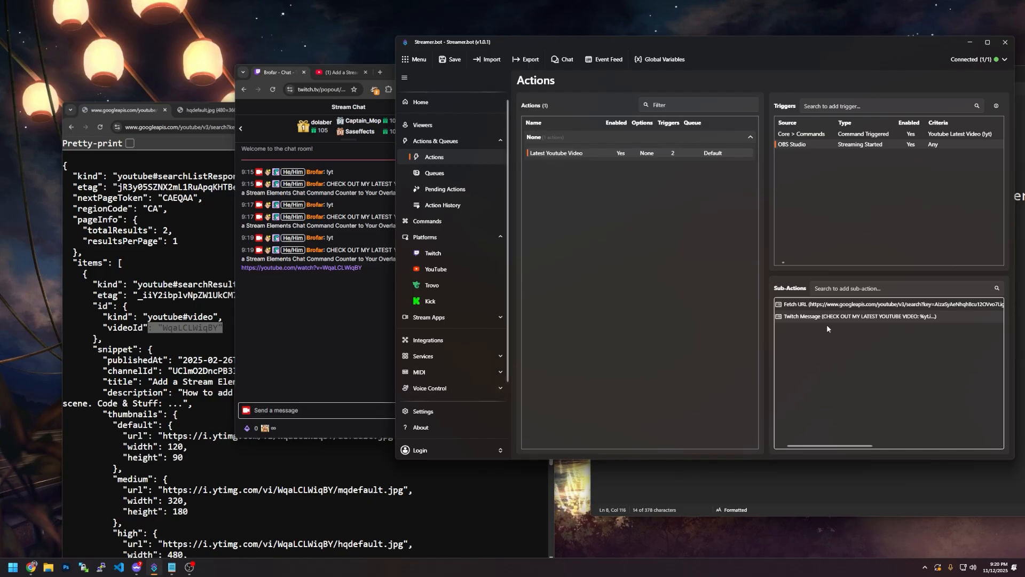
Pin the newest video announcement in the Twitch chat and set it to stay until manually unpinned or end of stream.
{"action": "left_click", "coordinate": [320, 326]}
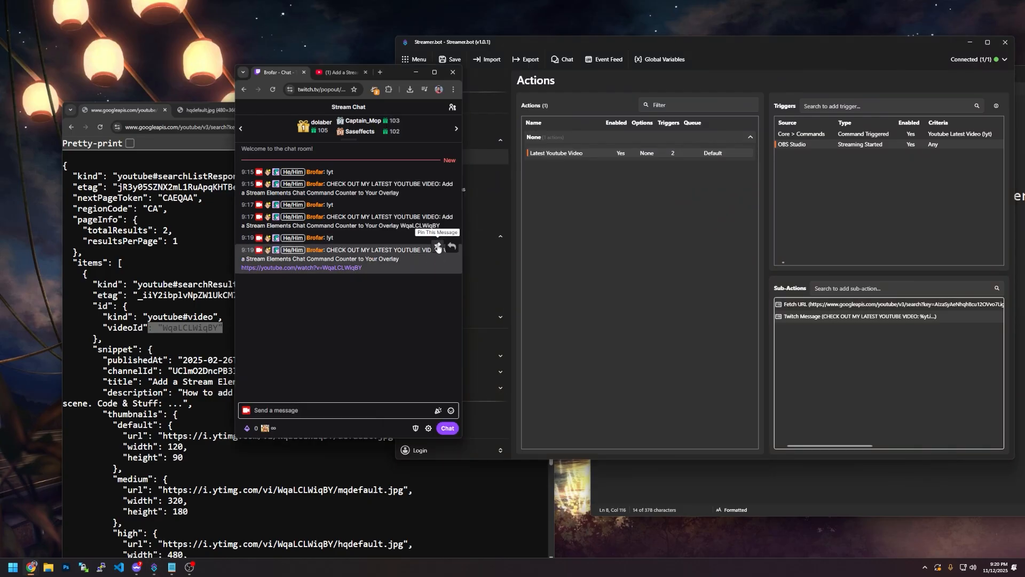
{"action": "left_click", "coordinate": [438, 248]}
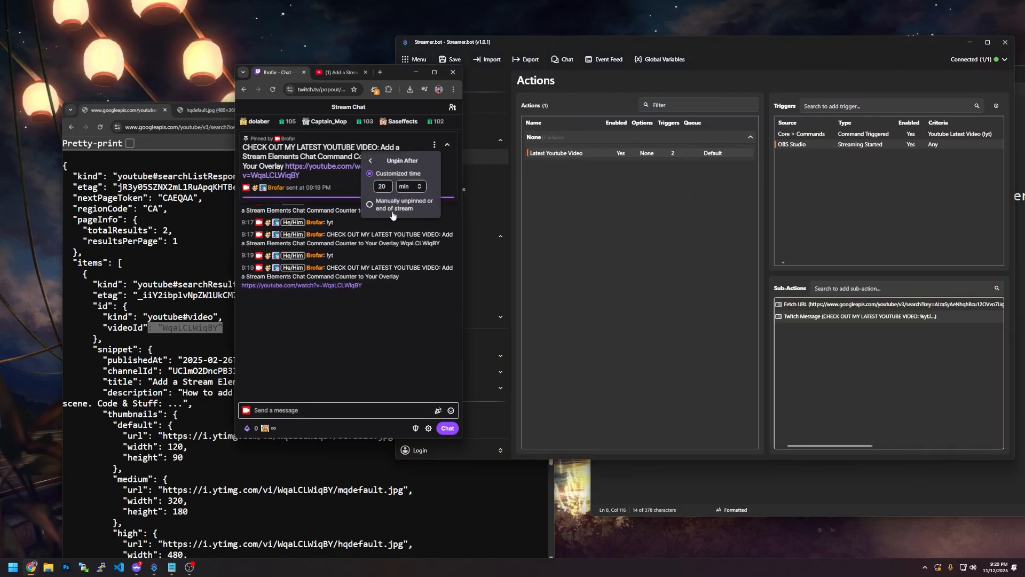
{"action": "left_click", "coordinate": [392, 213]}
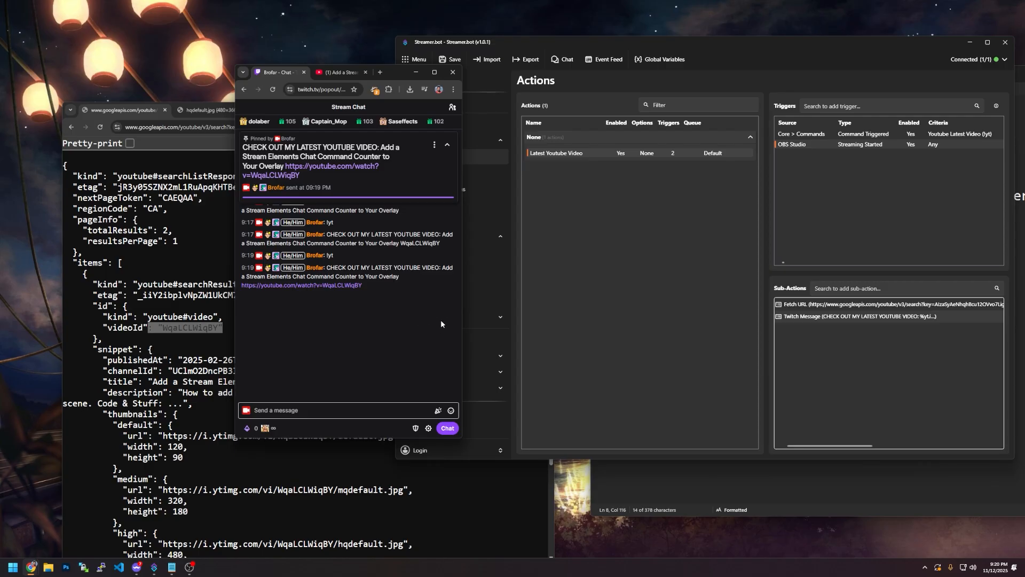
Open the Youtube Latest Video command in Streamer.bot for editing and add Moderators and VIPs to its allowed groups.
{"action": "left_click", "coordinate": [920, 134]}
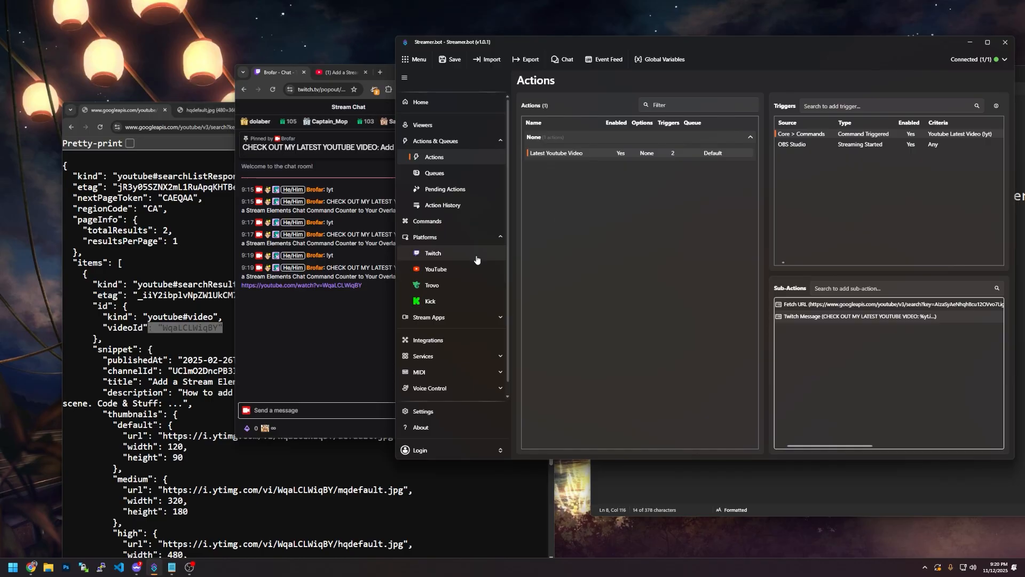
{"action": "left_click", "coordinate": [438, 221]}
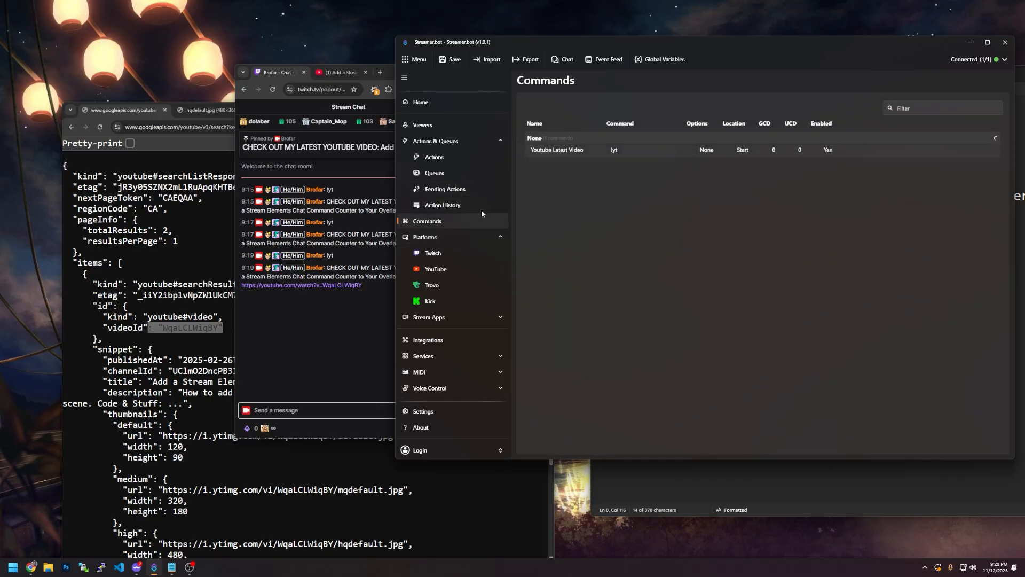
{"action": "double_click", "coordinate": [630, 154]}
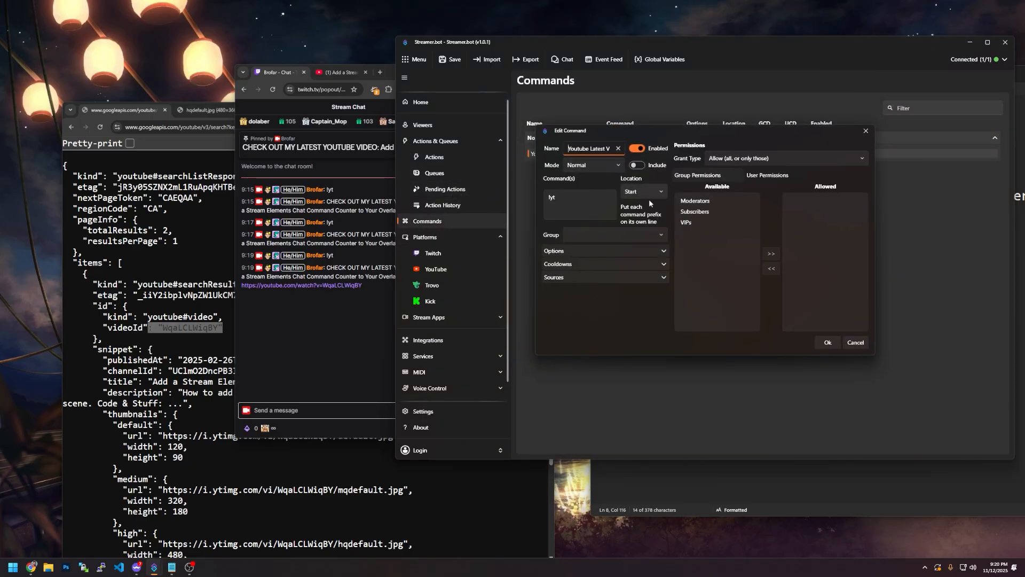
{"action": "left_click", "coordinate": [713, 201]}
{"action": "left_click", "coordinate": [774, 254]}
{"action": "left_click", "coordinate": [699, 211]}
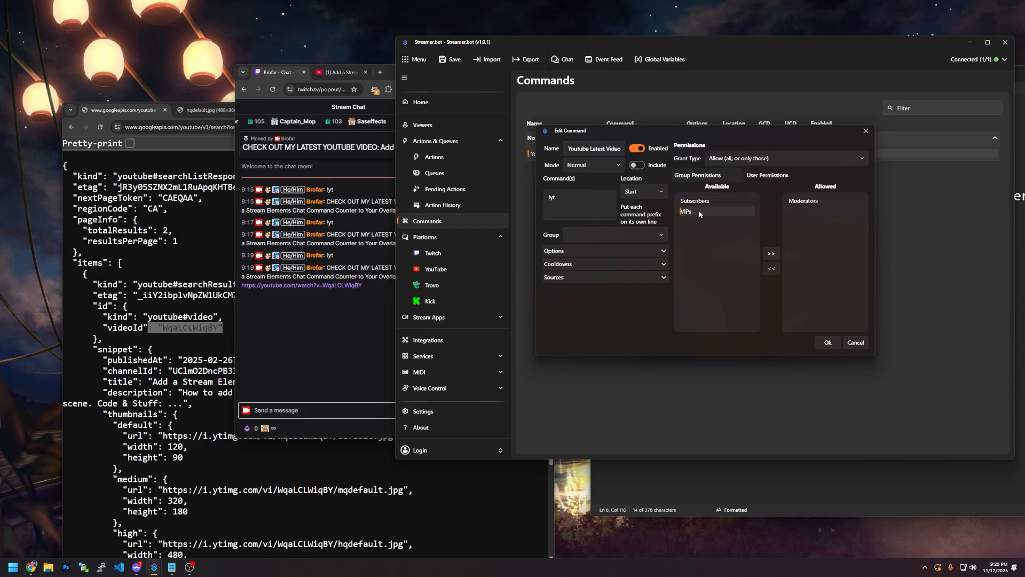
{"action": "left_click", "coordinate": [771, 255]}
Remove Moderators and VIPs from the command's allowed groups and confirm the command settings.
{"action": "left_click", "coordinate": [799, 201]}
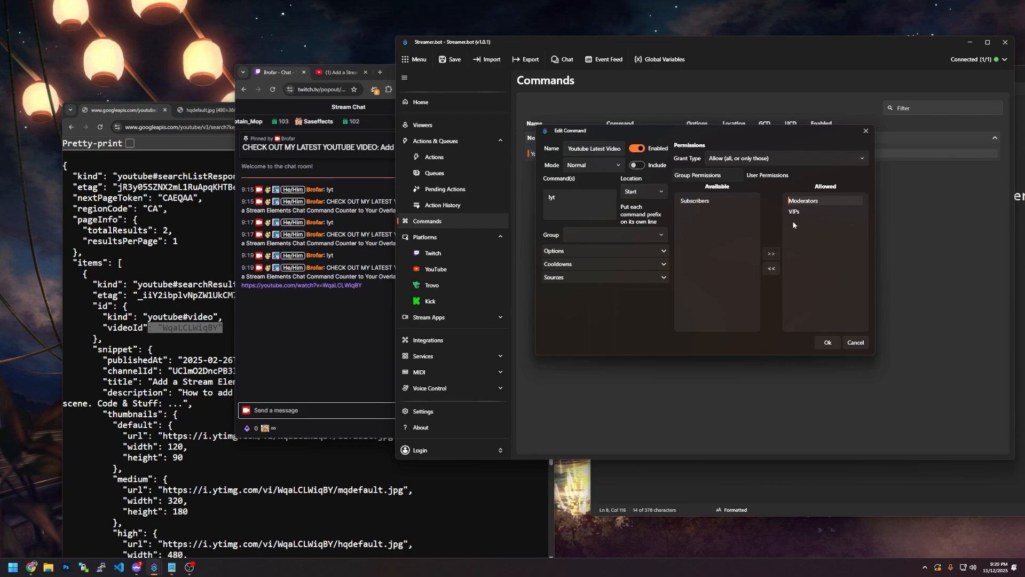
{"action": "left_click", "coordinate": [772, 268]}
{"action": "left_click", "coordinate": [773, 269]}
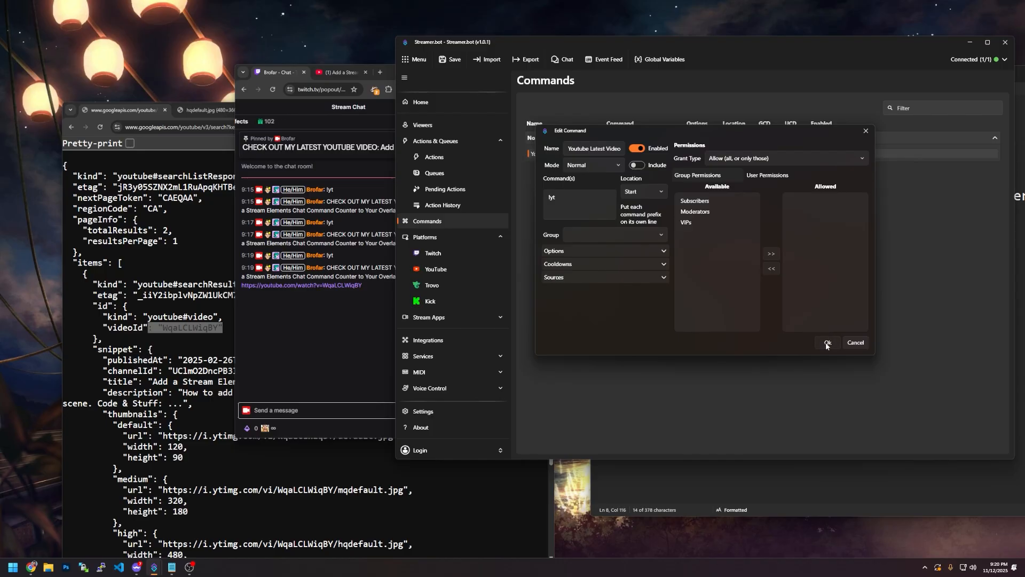
{"action": "left_click", "coordinate": [826, 343]}
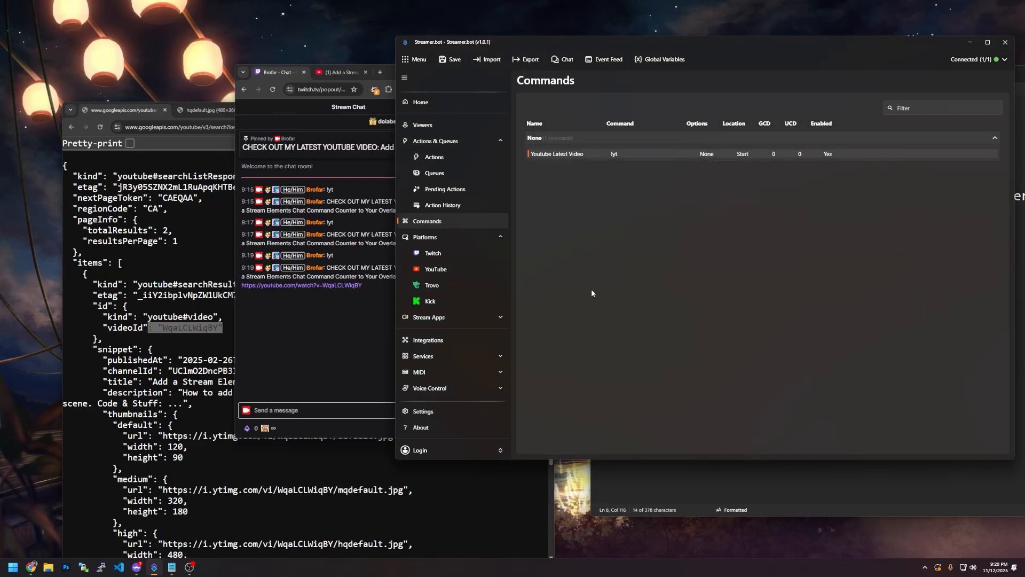